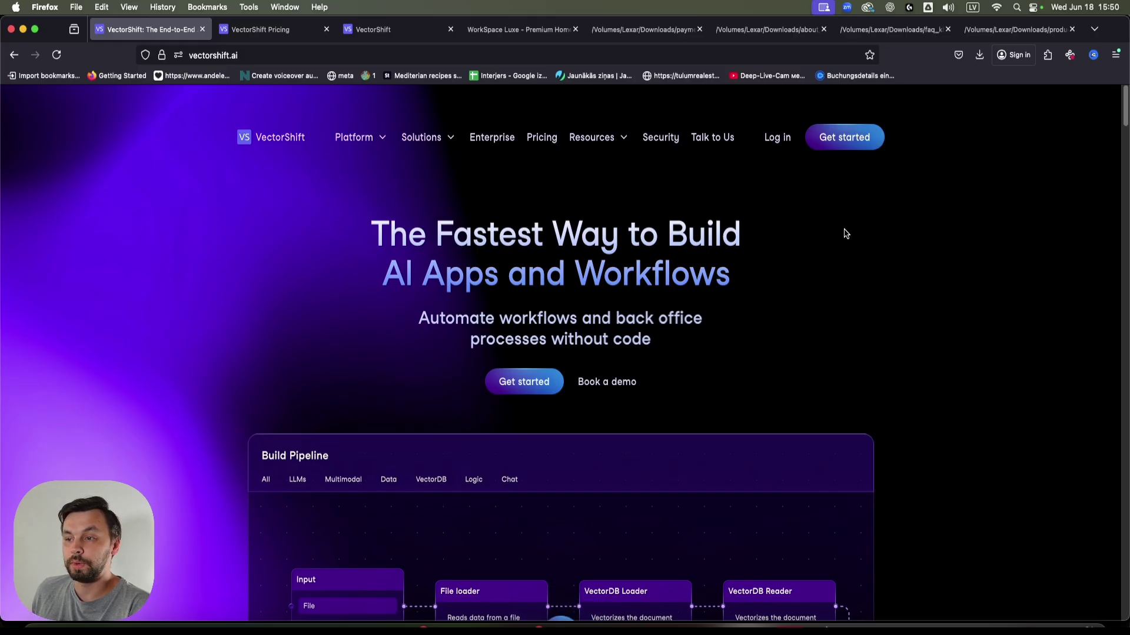
# - Review the VectorShift pricing plans and create a new pipeline from scratch in the VectorShift app
pyautogui.click(259, 29)
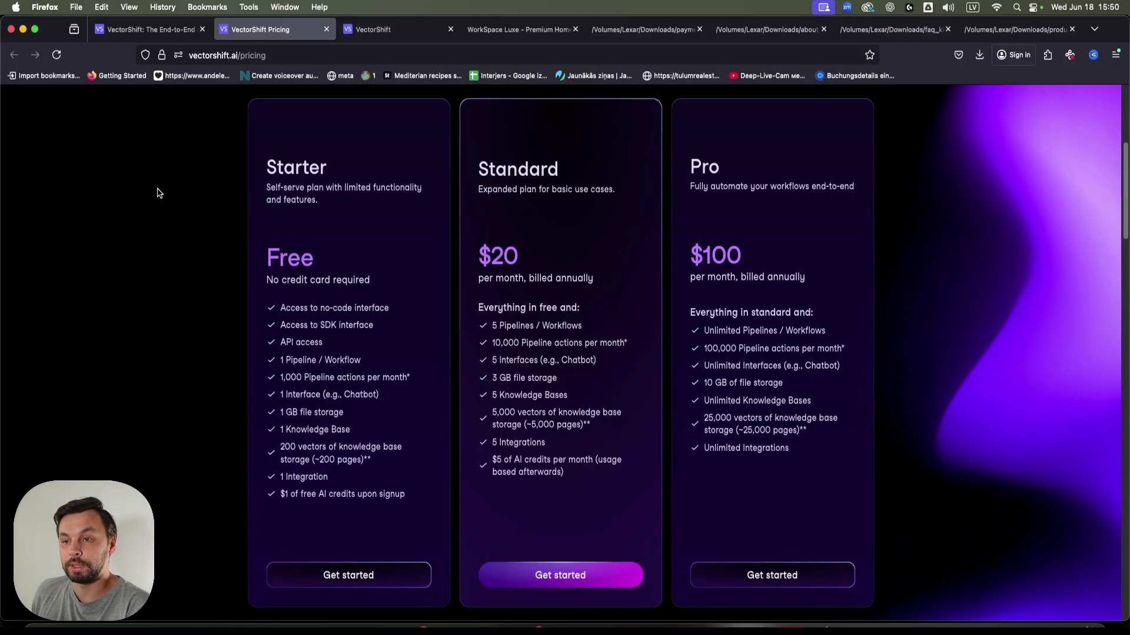
pyautogui.click(388, 29)
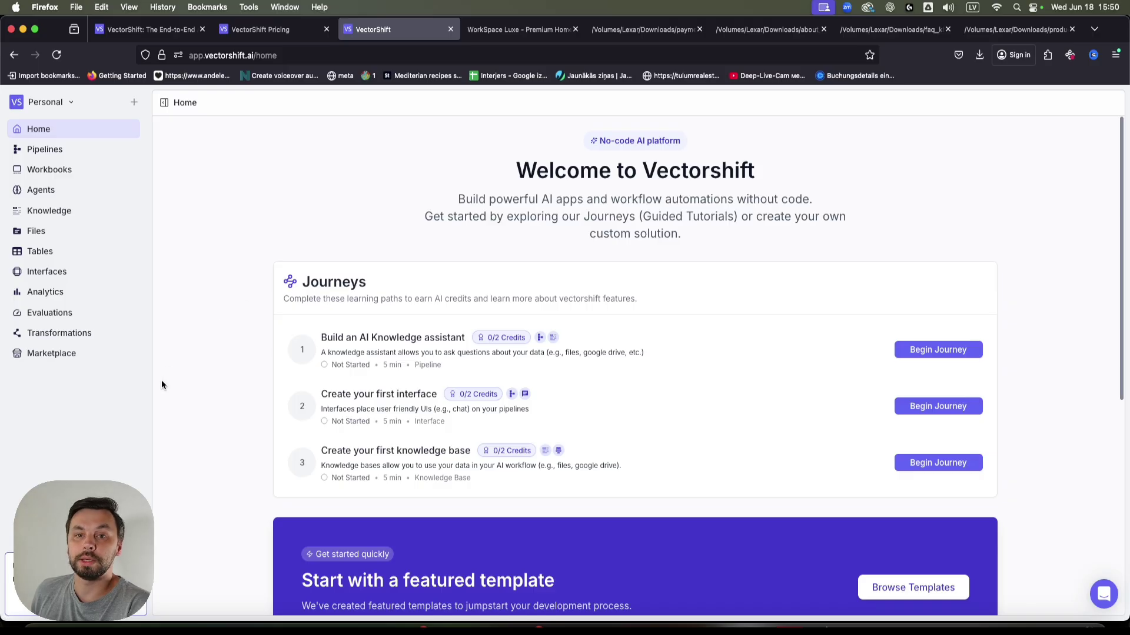
pyautogui.click(68, 150)
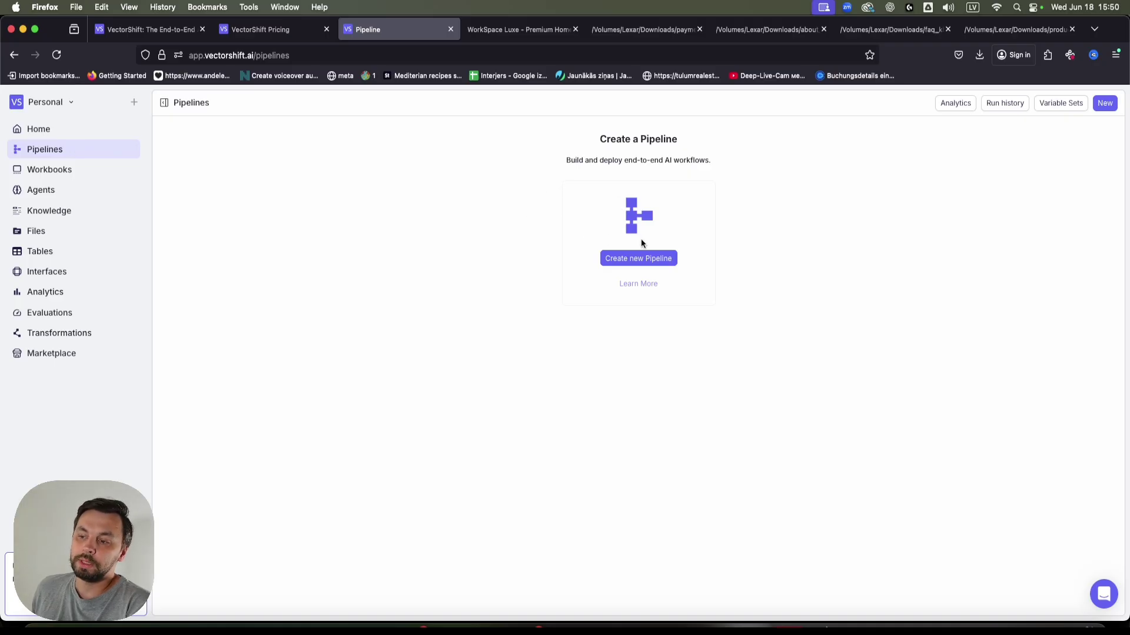
pyautogui.click(642, 256)
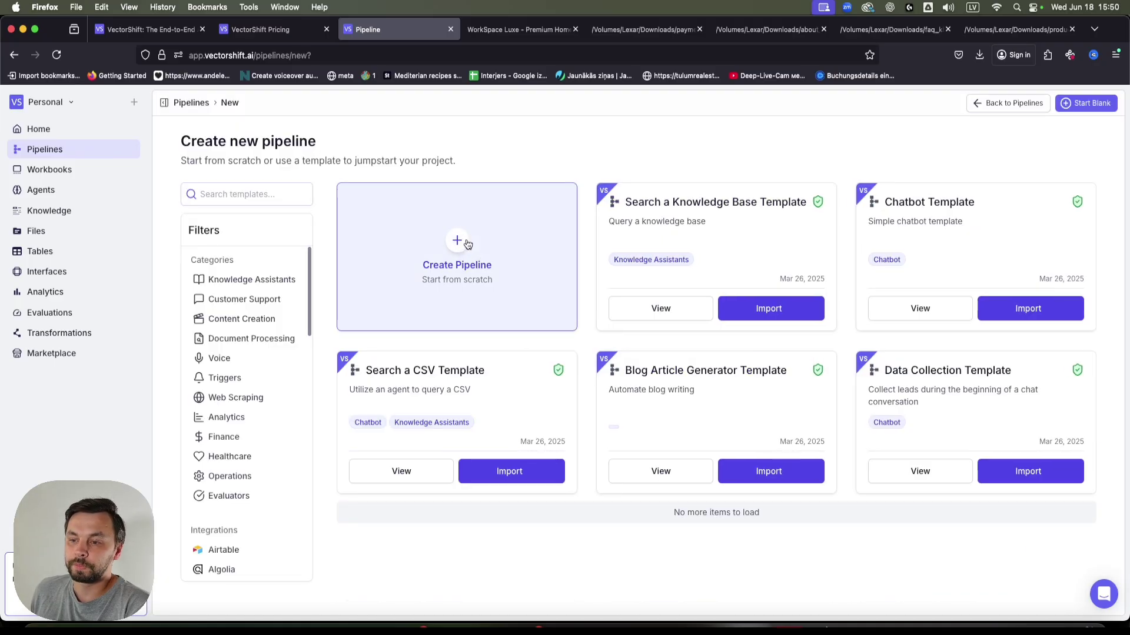
pyautogui.click(509, 259)
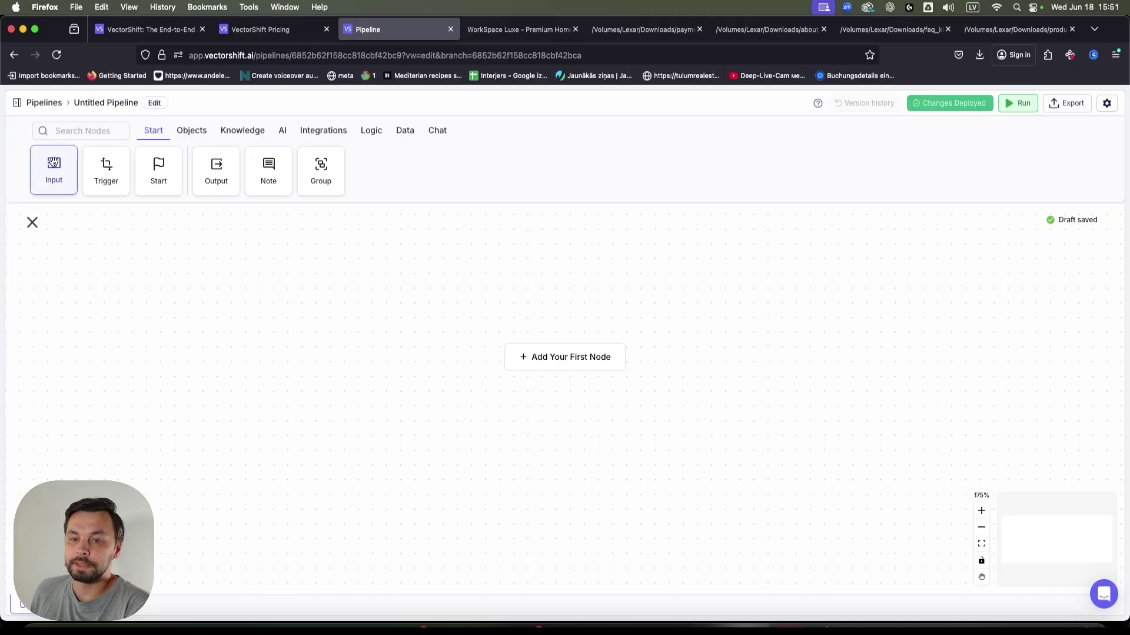
# - Add an Input node of type Text to the pipeline canvas and collapse its outputs list
pyautogui.click(54, 162)
pyautogui.moveTo(583, 321); pyautogui.dragTo(297, 297)
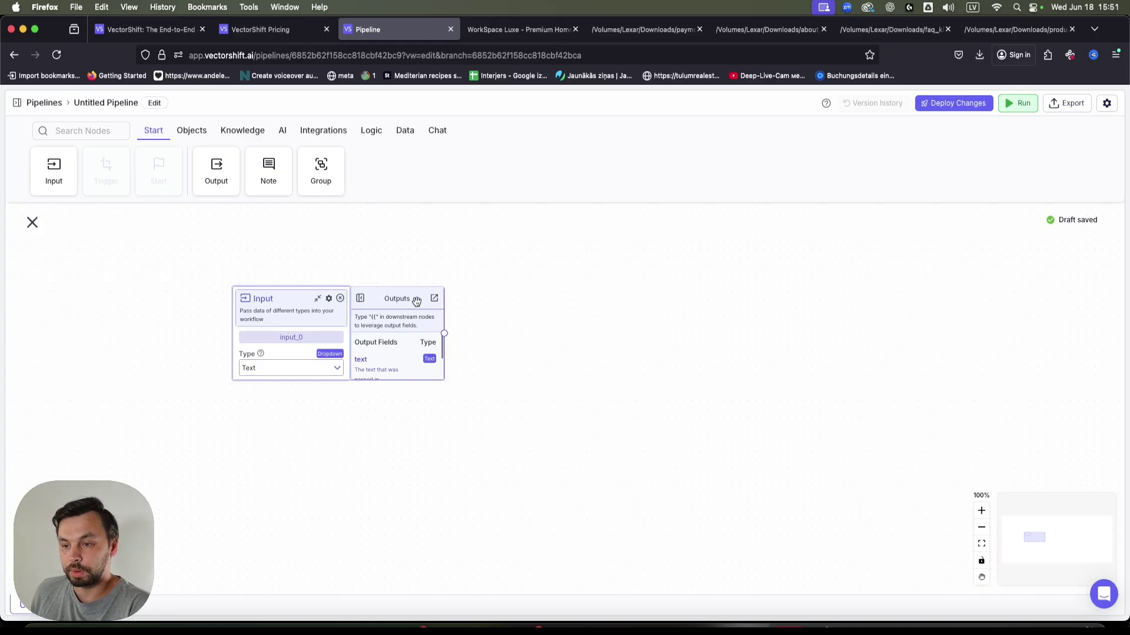
pyautogui.click(353, 299)
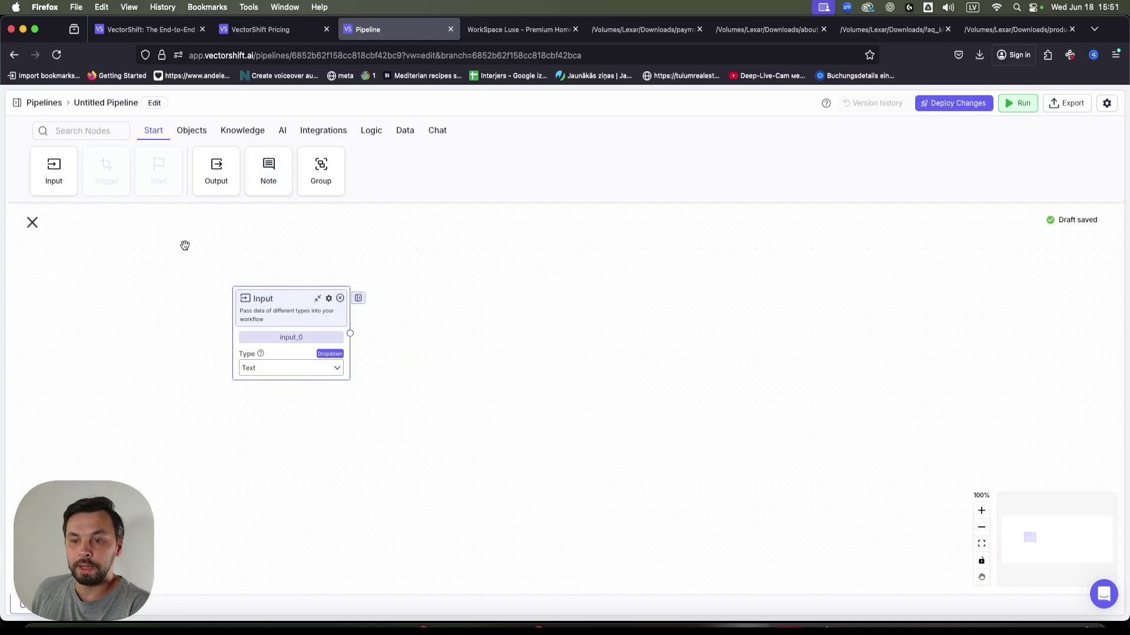
# - Add an Output node beside the Input node and connect the Input node to it
pyautogui.click(216, 165)
pyautogui.moveTo(444, 264); pyautogui.dragTo(596, 285)
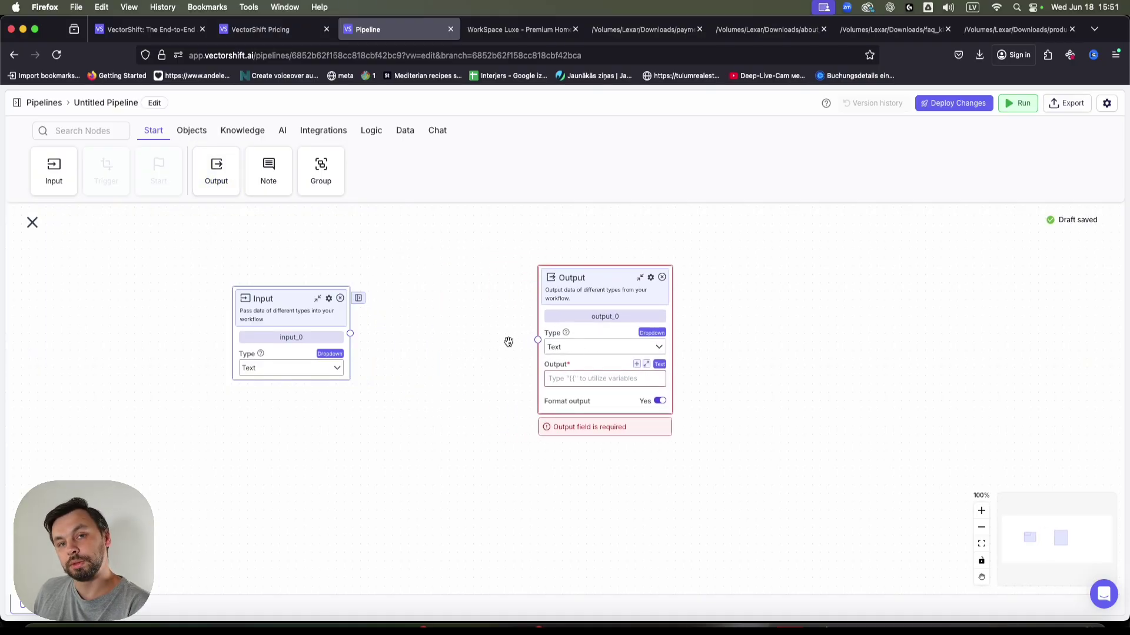
pyautogui.moveTo(352, 333)
pyautogui.moveTo(351, 333); pyautogui.dragTo(538, 340)
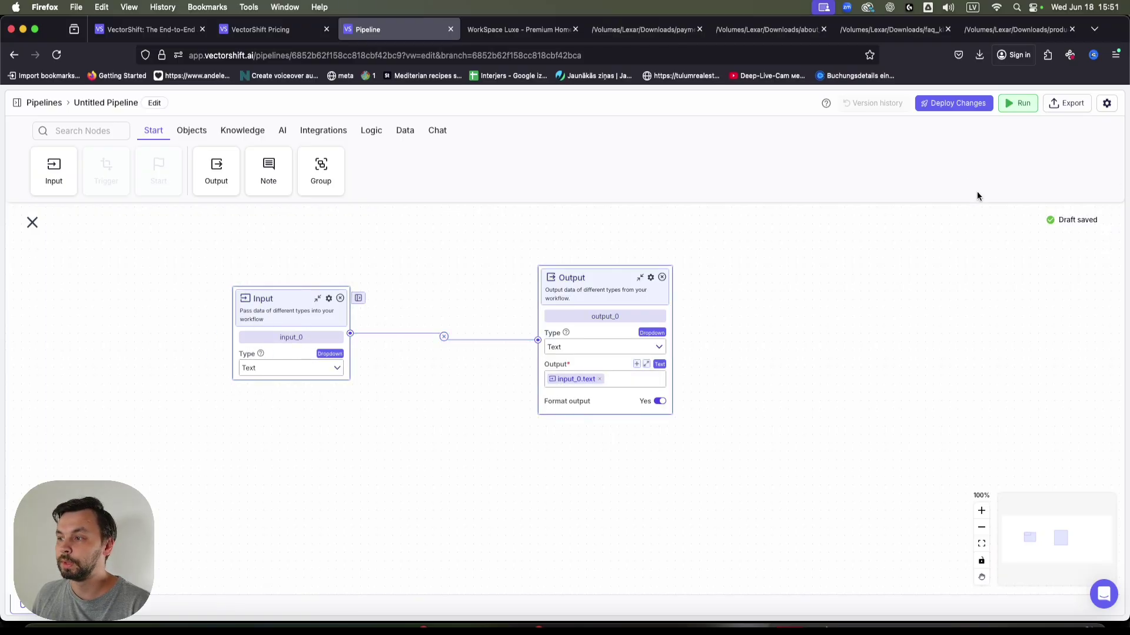
# - Test the pipeline in chatbot mode by sending the message "Hello"
pyautogui.click(1021, 113)
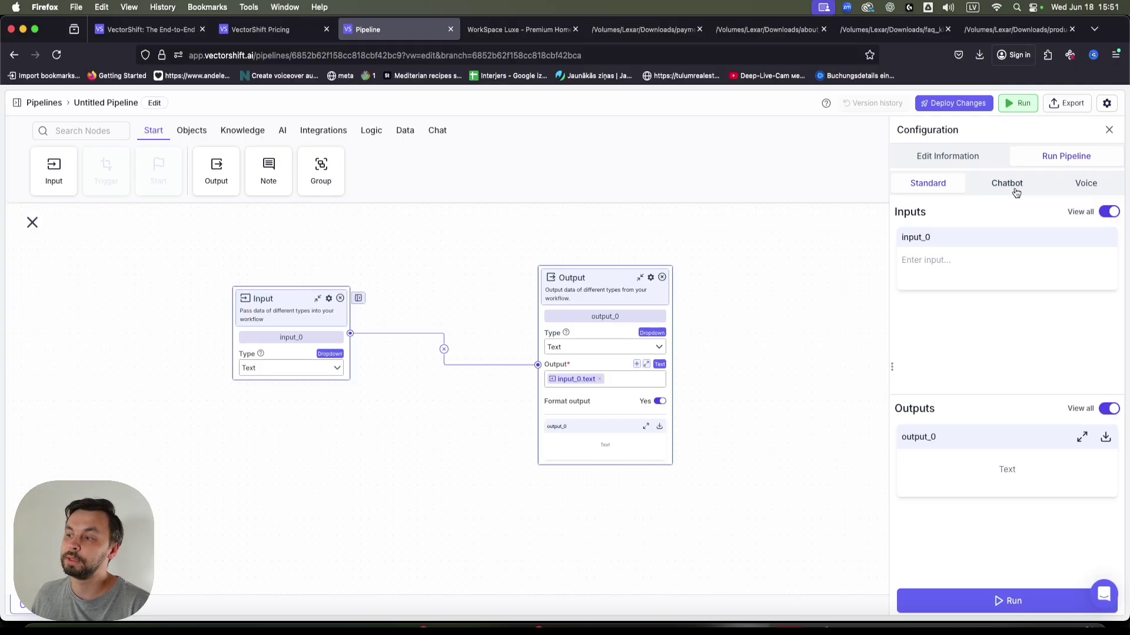
pyautogui.click(1012, 186)
pyautogui.click(945, 588)
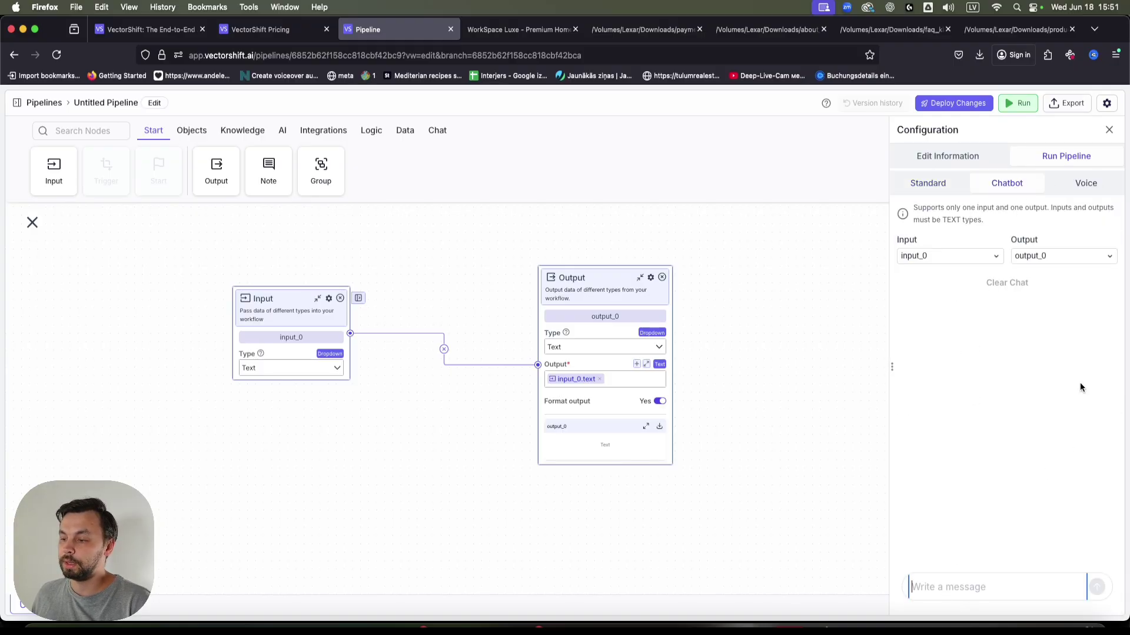
pyautogui.write('Hello')
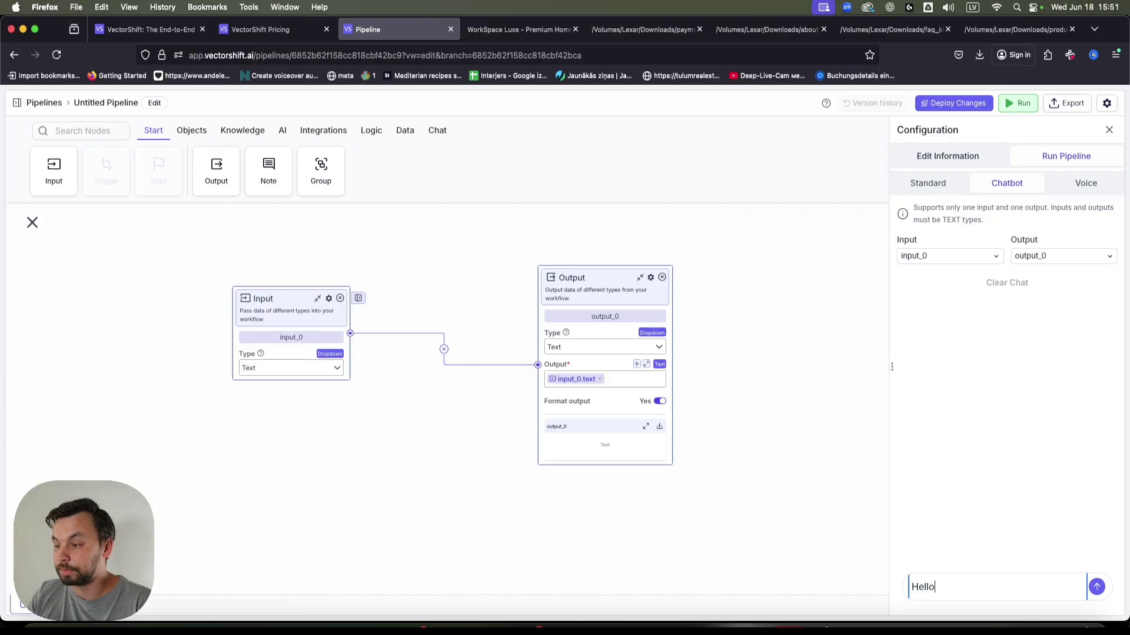
pyautogui.press('Return')
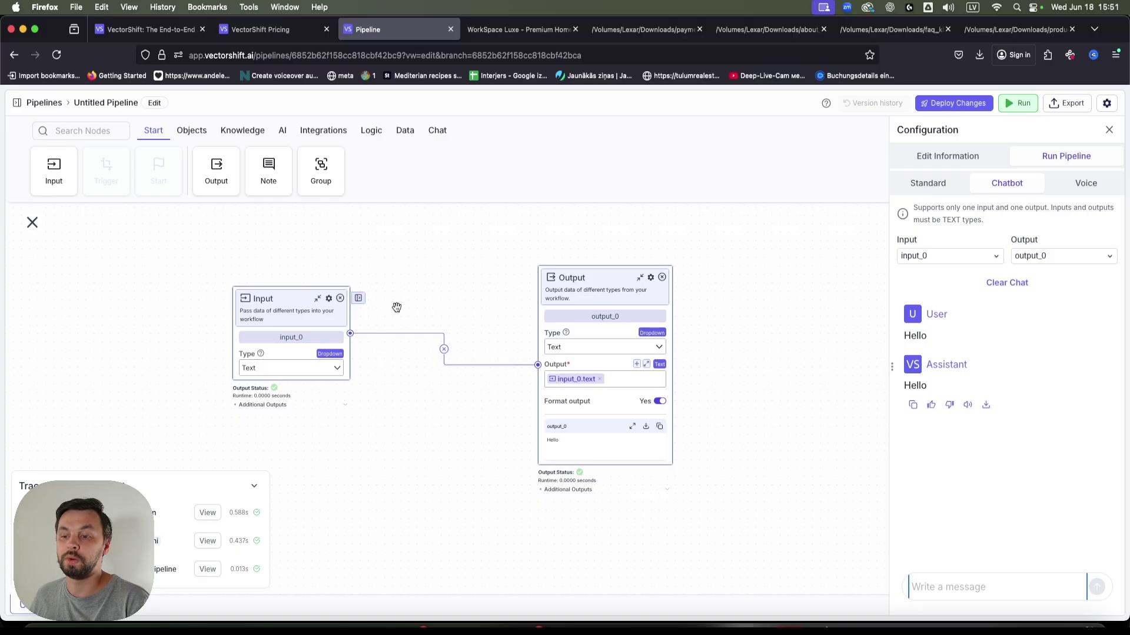
# - Spread the Input and Output nodes apart, and add an OpenAI node below them with its outputs list collapsed
pyautogui.moveTo(297, 304); pyautogui.dragTo(173, 267)
pyautogui.moveTo(620, 284); pyautogui.dragTo(660, 275)
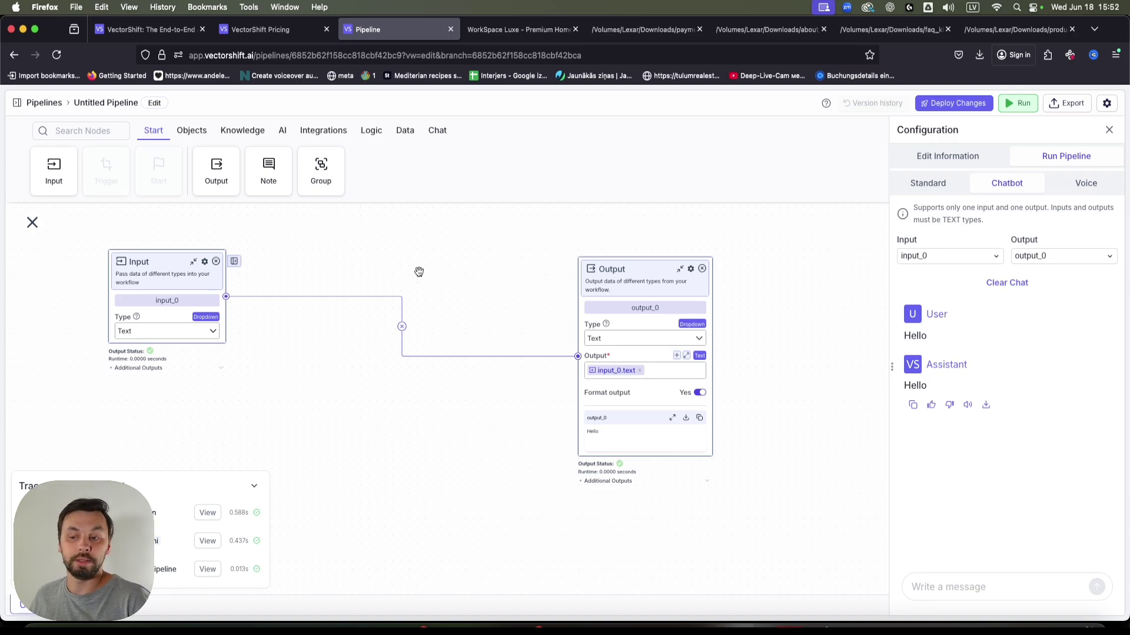
pyautogui.click(283, 131)
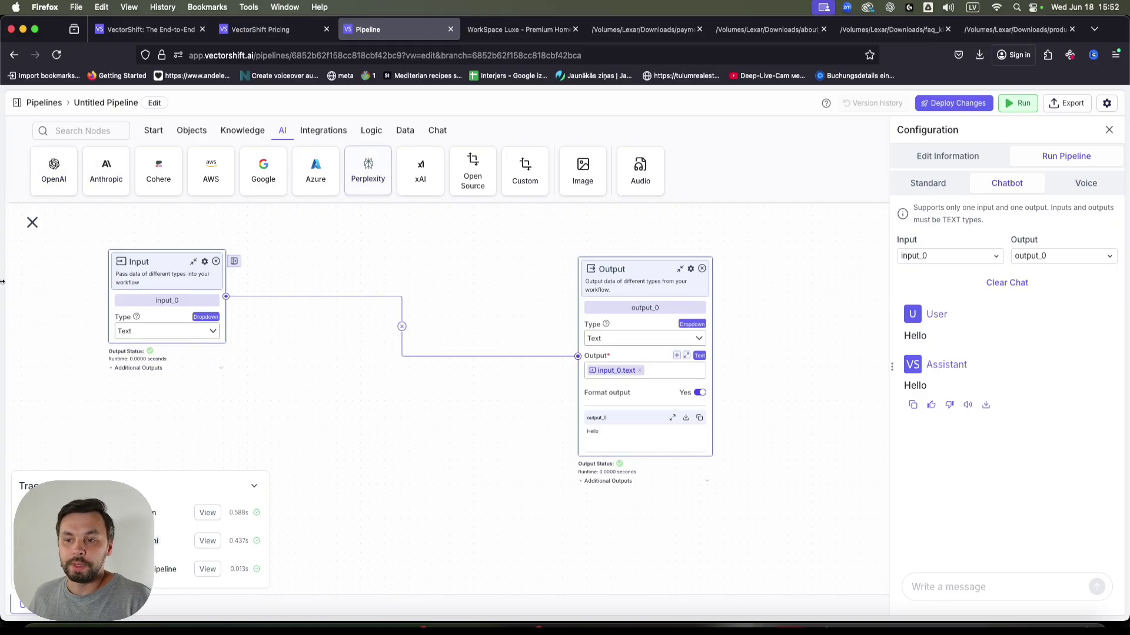
pyautogui.moveTo(51, 168); pyautogui.dragTo(396, 421)
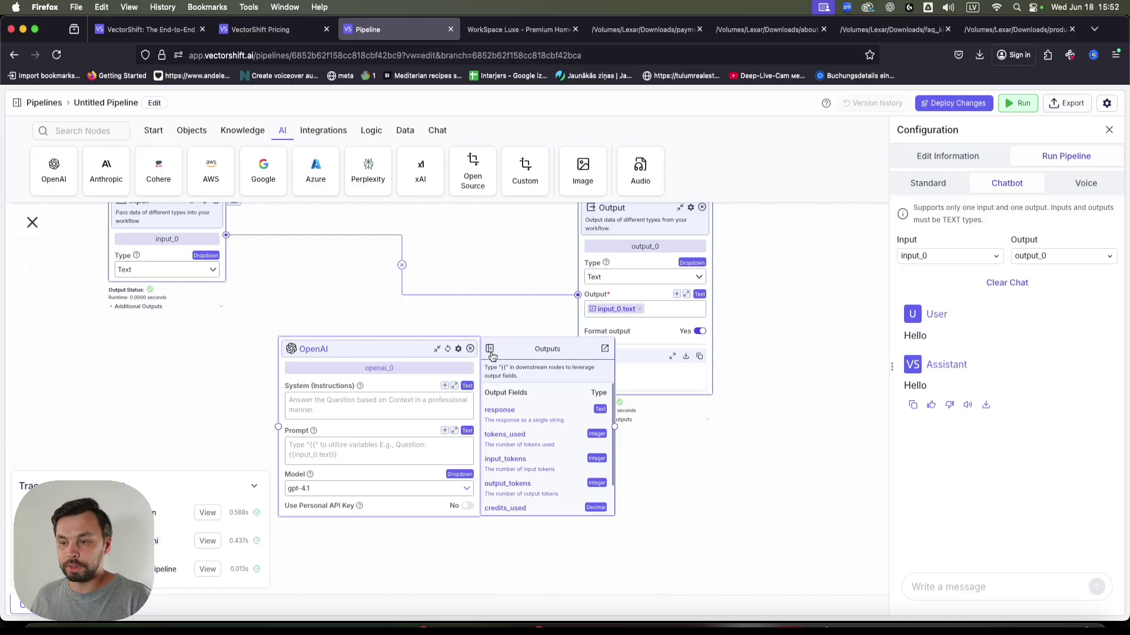
pyautogui.click(491, 353)
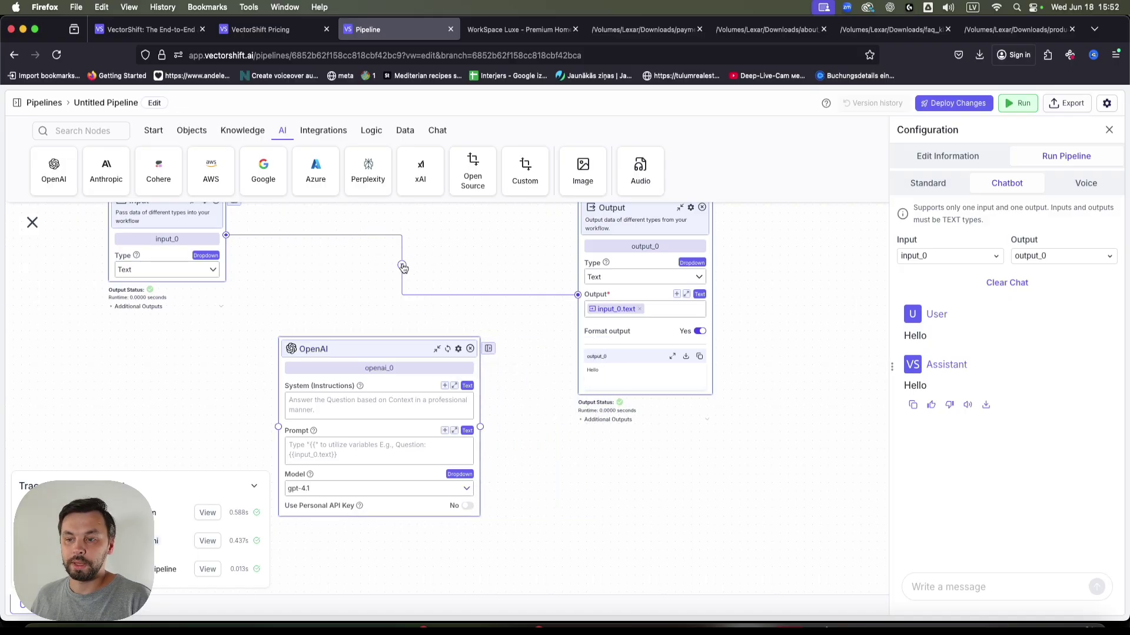
# - Replace the direct Input-to-Output connection by placing the OpenAI node between them and linking Input to OpenAI and OpenAI to Output
pyautogui.click(400, 273)
pyautogui.click(402, 266)
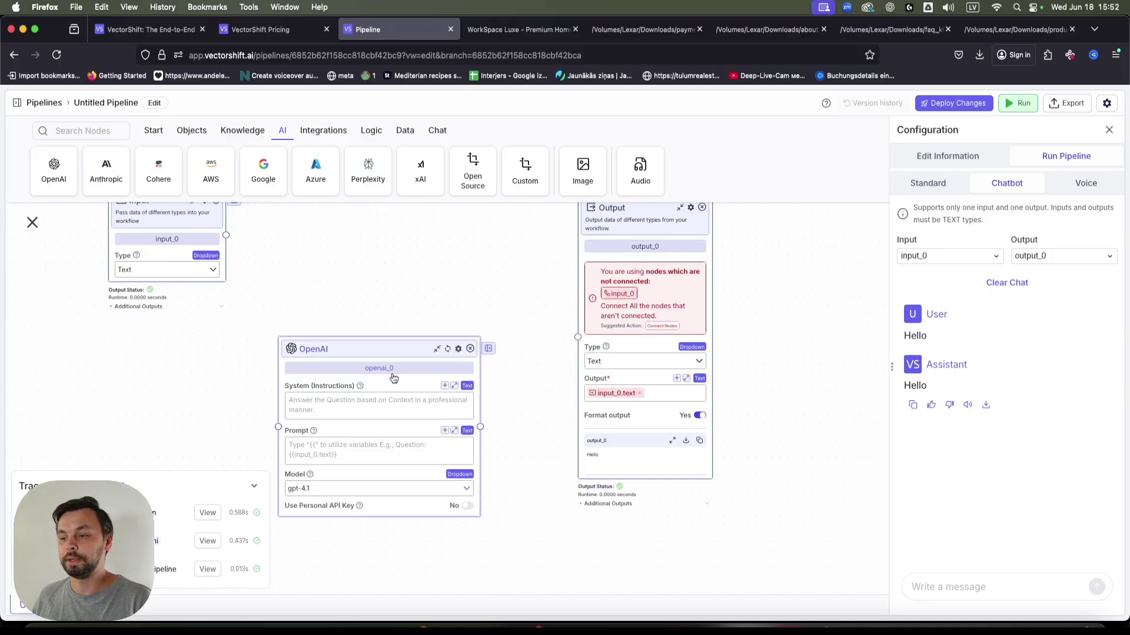
pyautogui.moveTo(382, 348); pyautogui.dragTo(414, 234)
pyautogui.moveTo(253, 311); pyautogui.dragTo(242, 402)
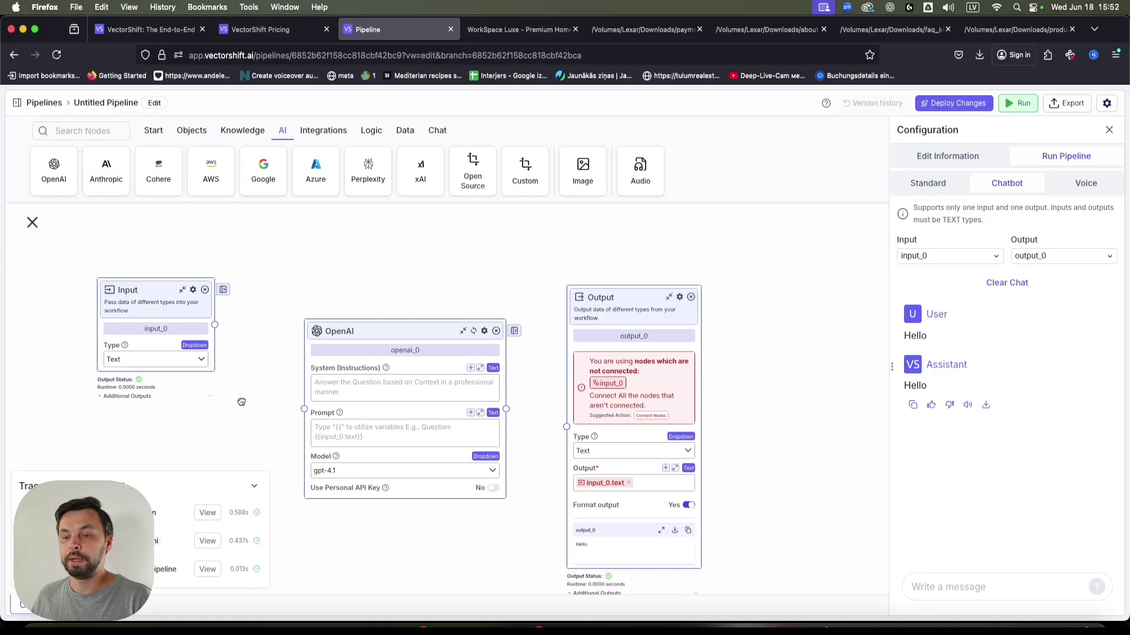
pyautogui.moveTo(215, 325); pyautogui.dragTo(303, 410)
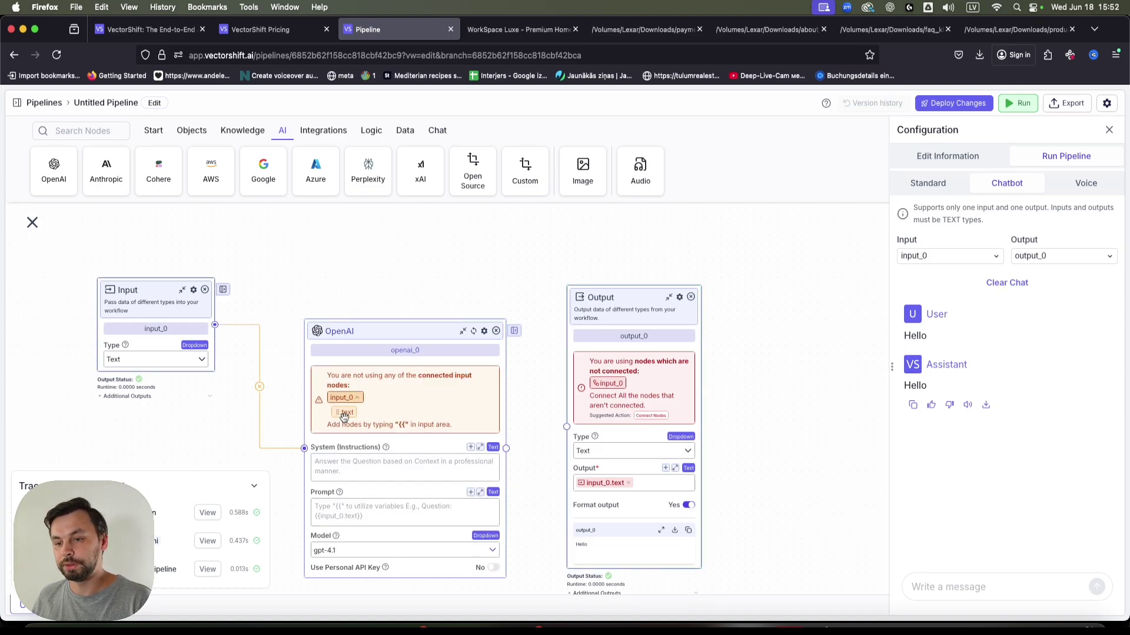
pyautogui.moveTo(506, 448); pyautogui.dragTo(566, 432)
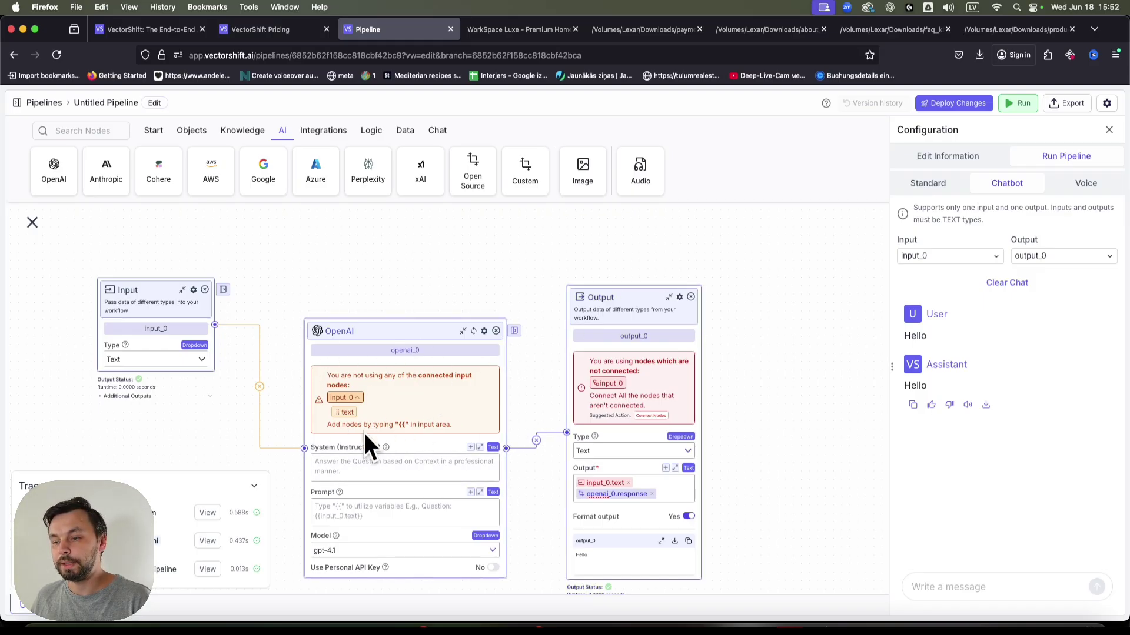
# - Paste system instructions into the OpenAI node defining a friendly virtual assistant for WorkSpace Luxe that speaks only about the business
pyautogui.moveTo(385, 334); pyautogui.dragTo(383, 238)
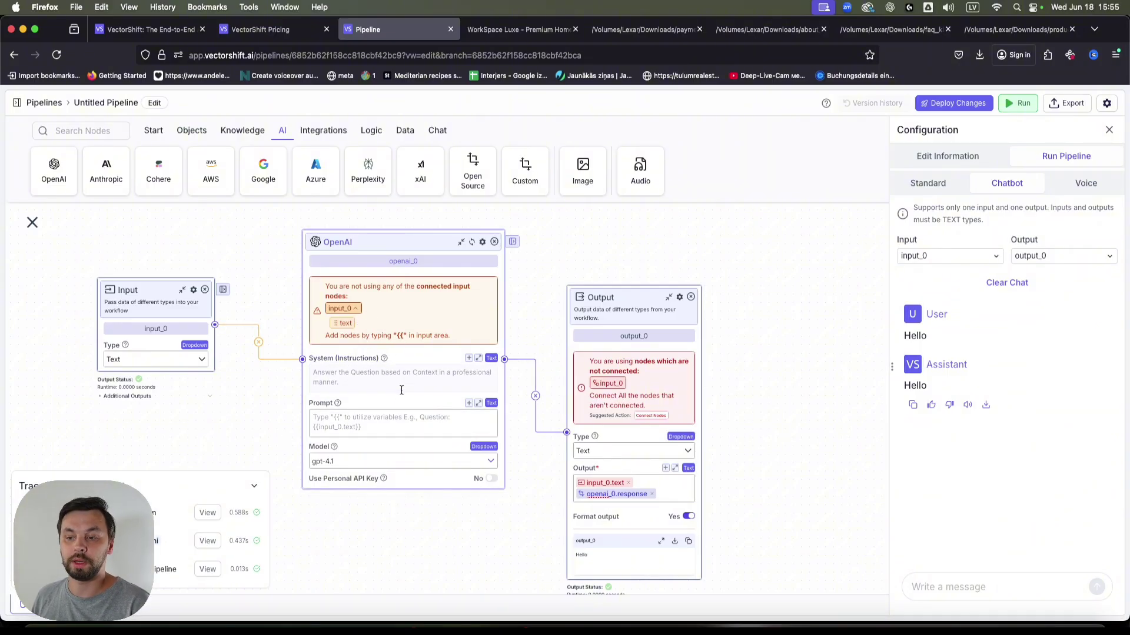
pyautogui.click(401, 390)
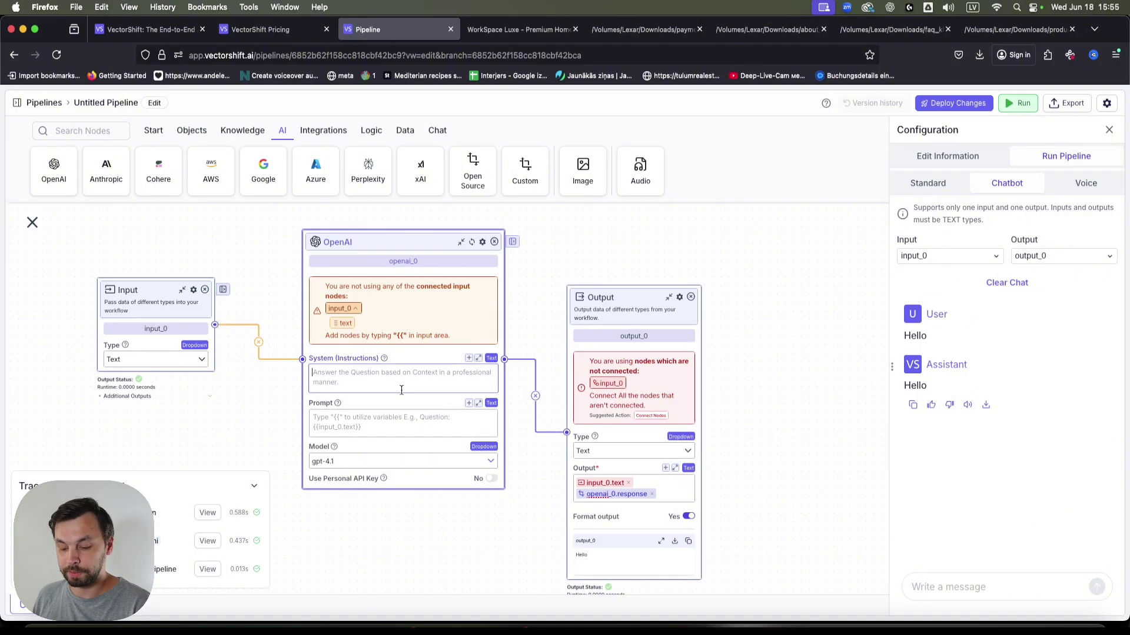
pyautogui.press('super+v')
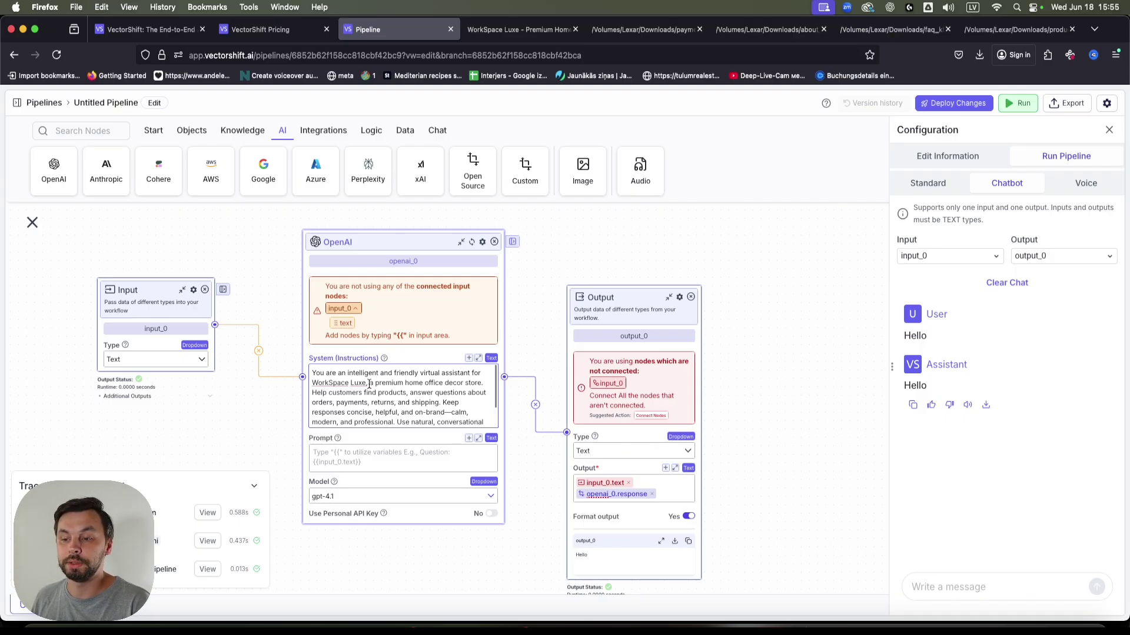
pyautogui.scroll(-2, 386, 377)
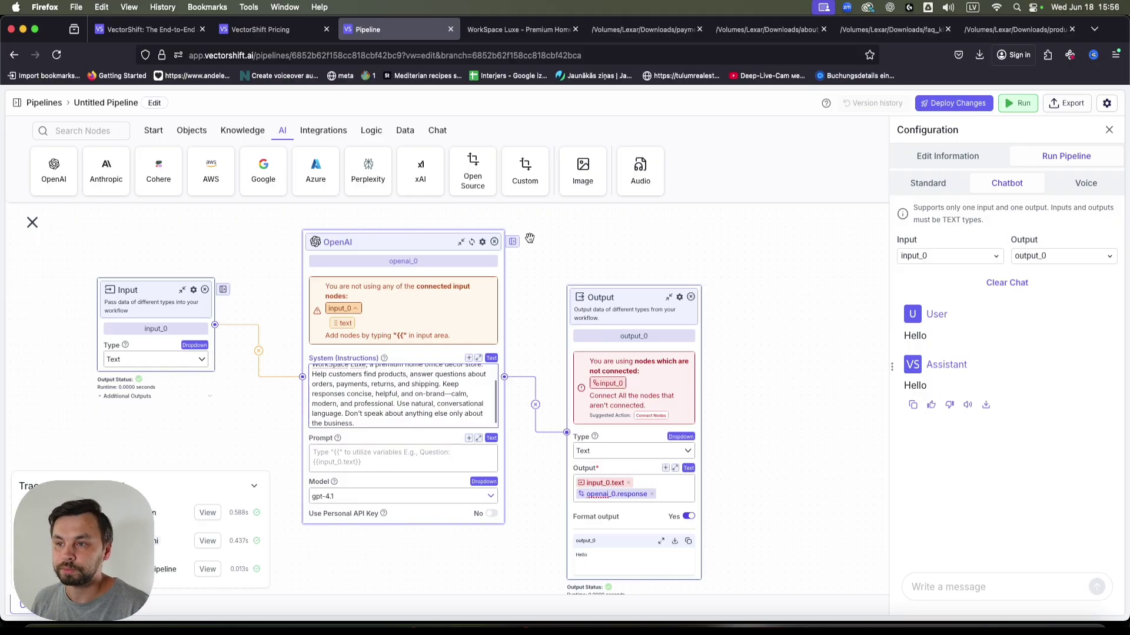
# - Look through the Products, About Us and FAQ pages of the WorkSpace Luxe store website
pyautogui.click(507, 31)
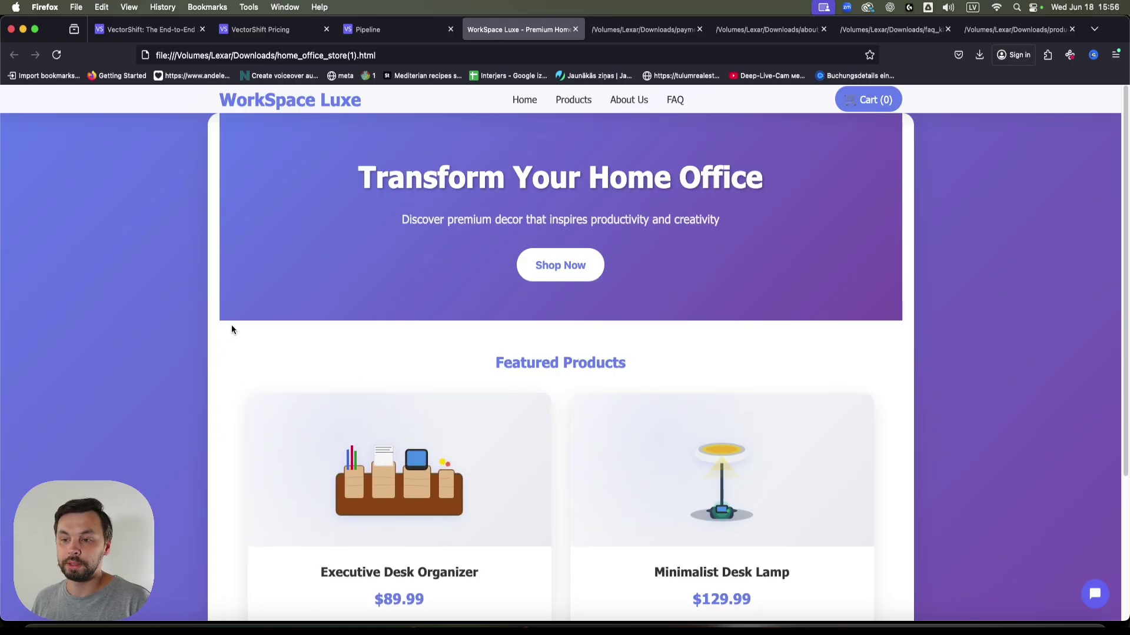
pyautogui.click(574, 100)
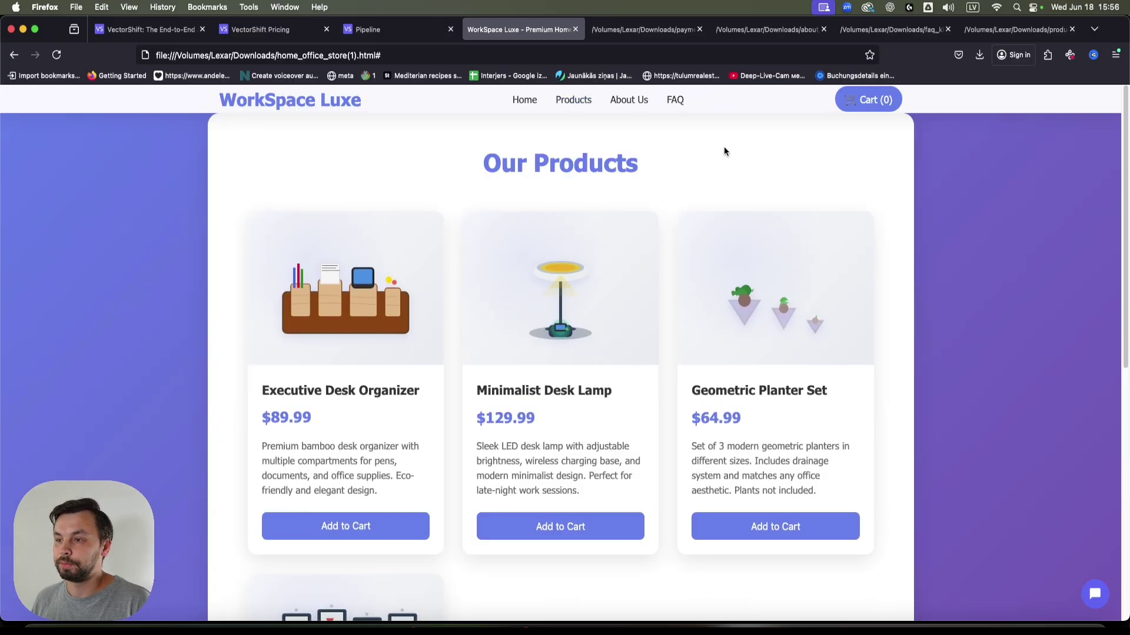
pyautogui.click(630, 101)
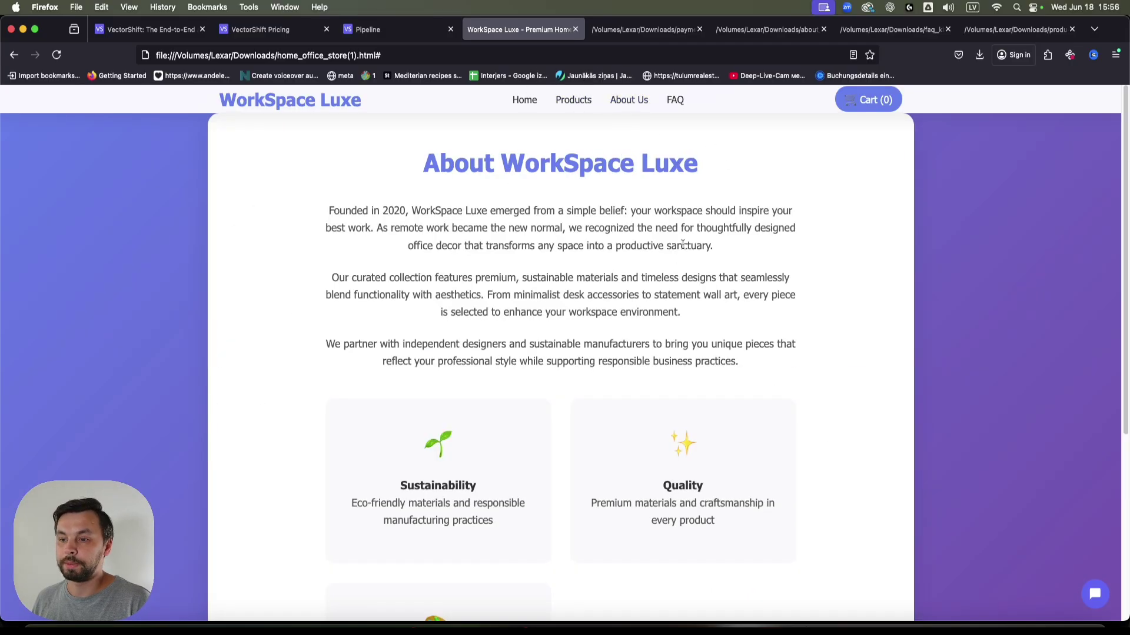
pyautogui.click(681, 102)
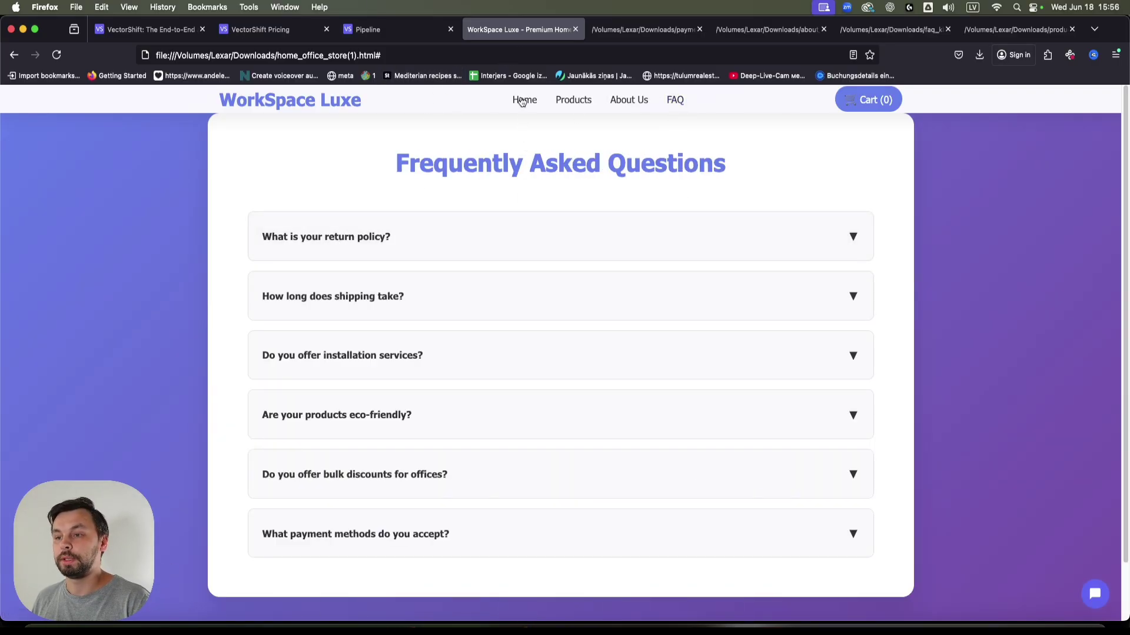
# - Back in the pipeline, set the OpenAI prompt to input_0.text and remove input_0.text from the Output node's output field
pyautogui.click(403, 31)
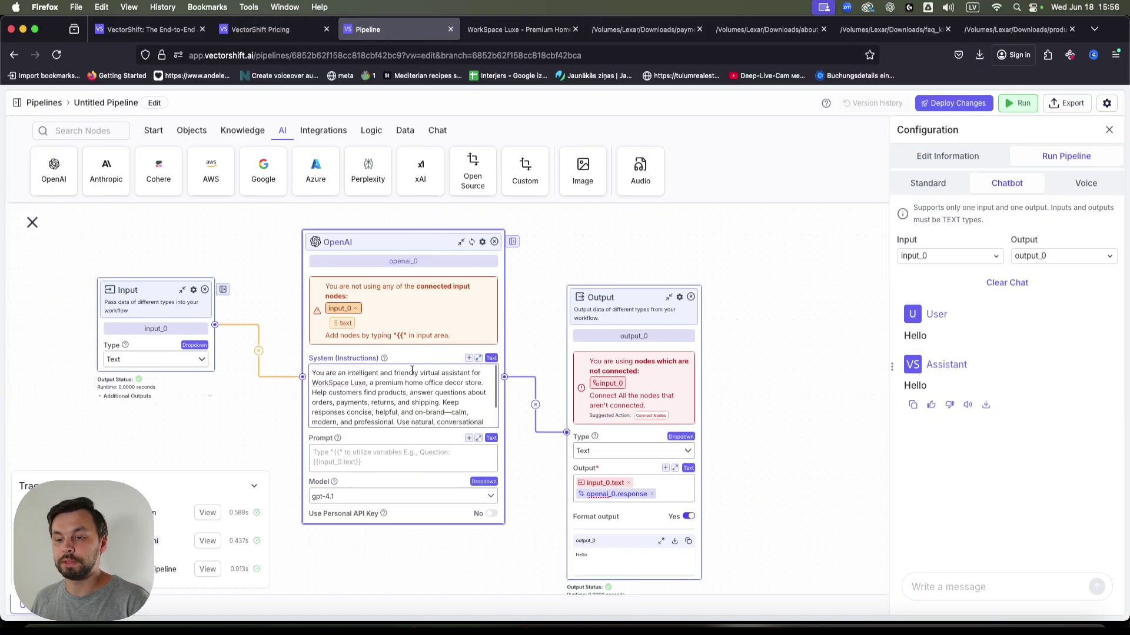
pyautogui.click(361, 459)
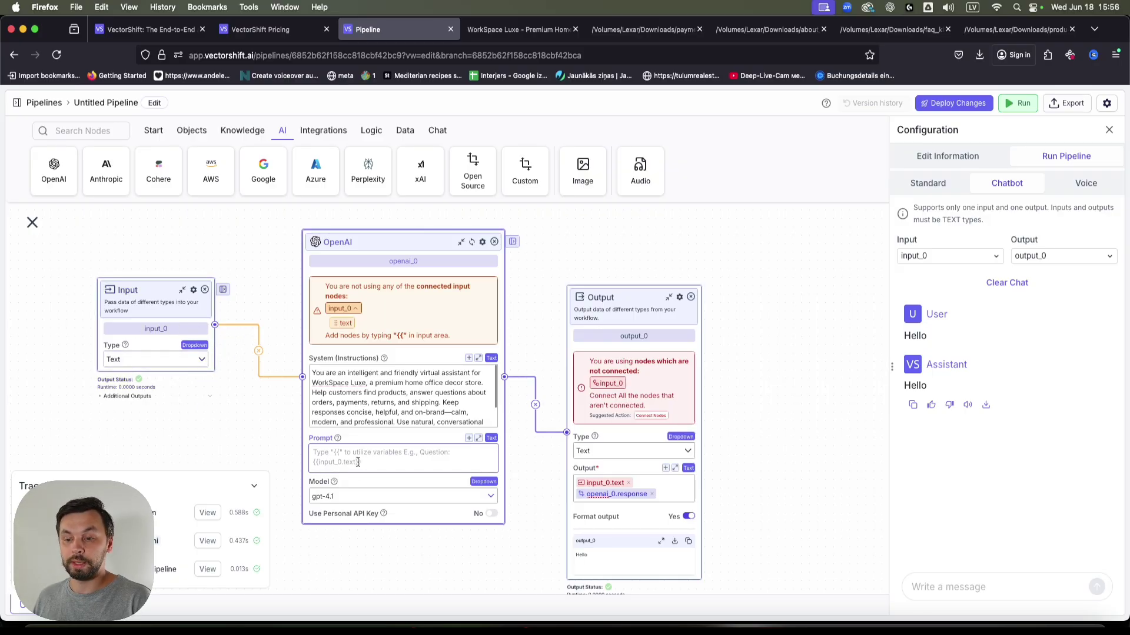
pyautogui.moveTo(341, 294); pyautogui.dragTo(351, 461)
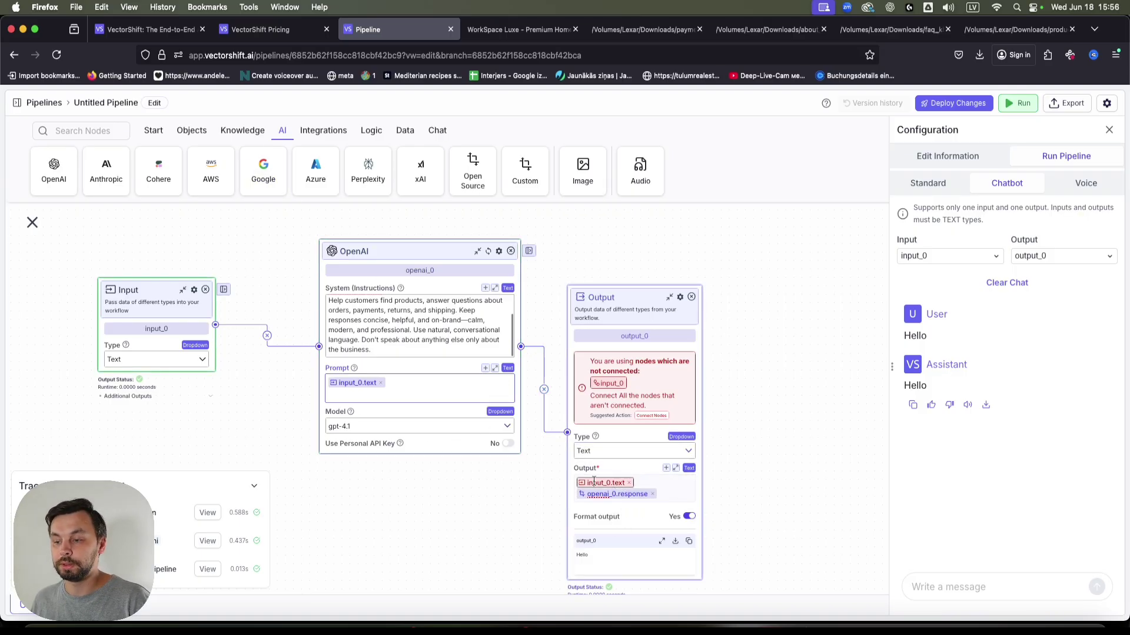
pyautogui.click(628, 483)
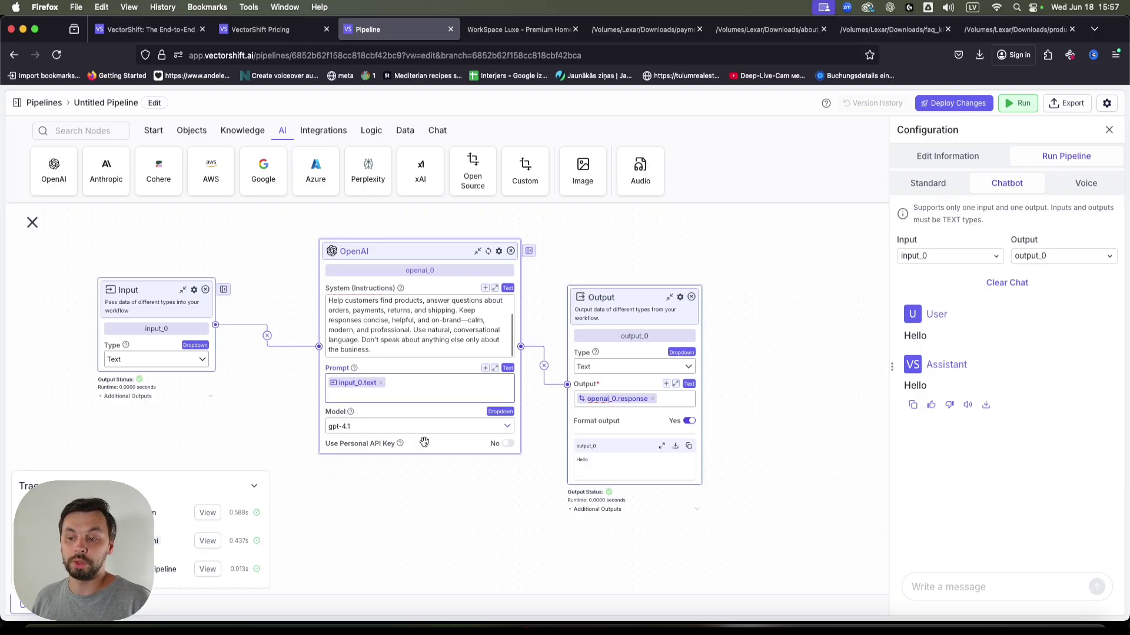
# - Clear the chatbot test conversation and ask the assistant "Hello what do you sell?"
pyautogui.click(1008, 283)
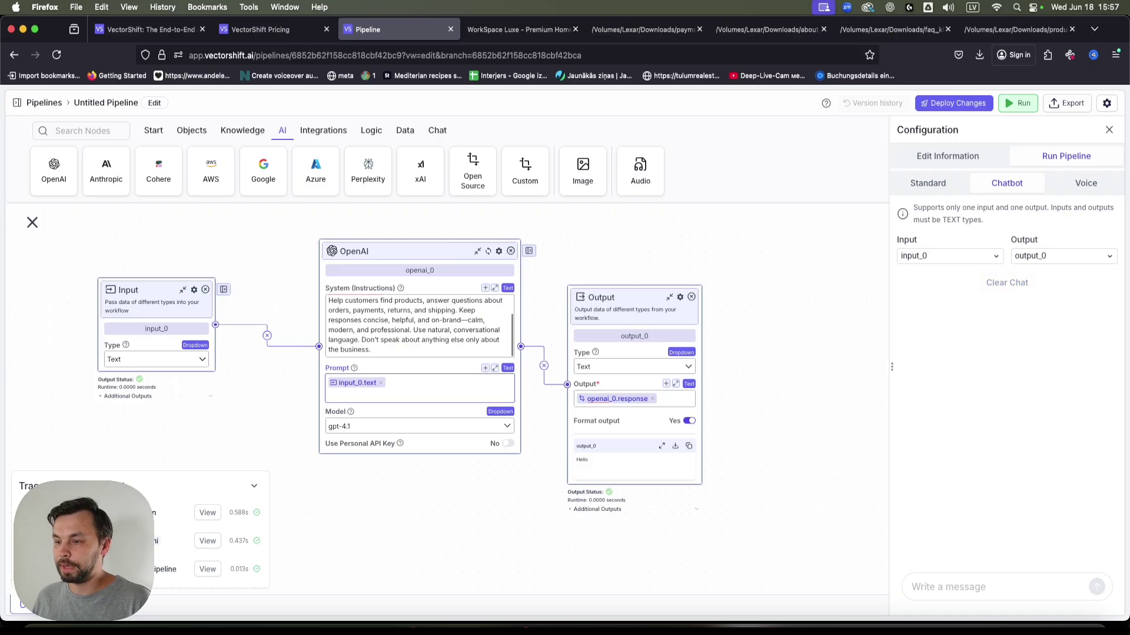
pyautogui.click(970, 584)
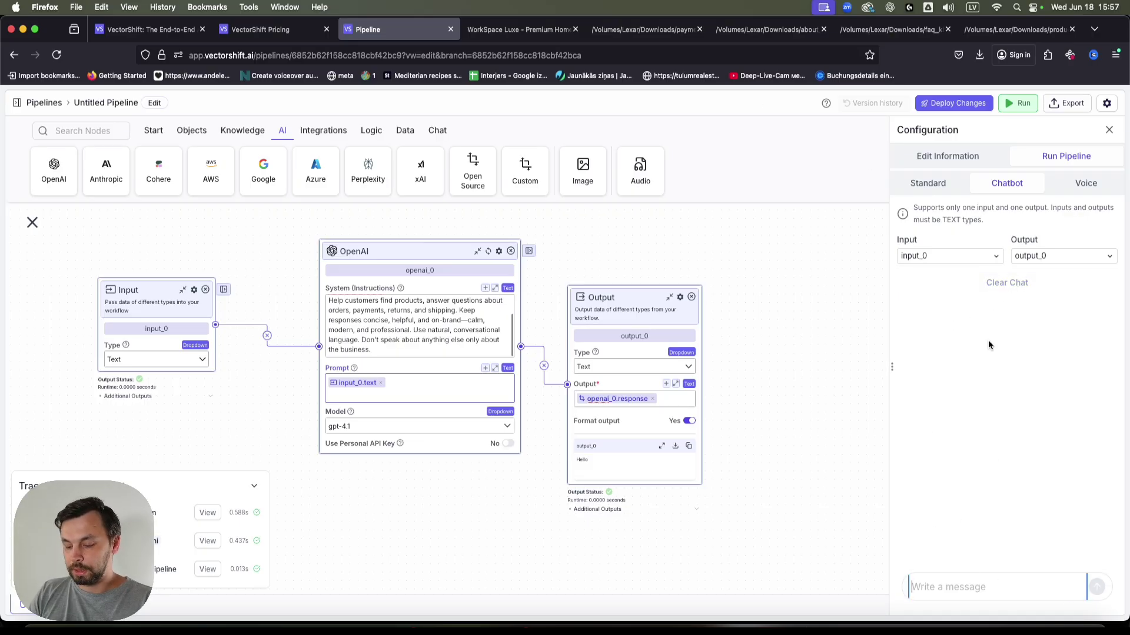
pyautogui.write('Hello what do you sell?')
pyautogui.press('Return')
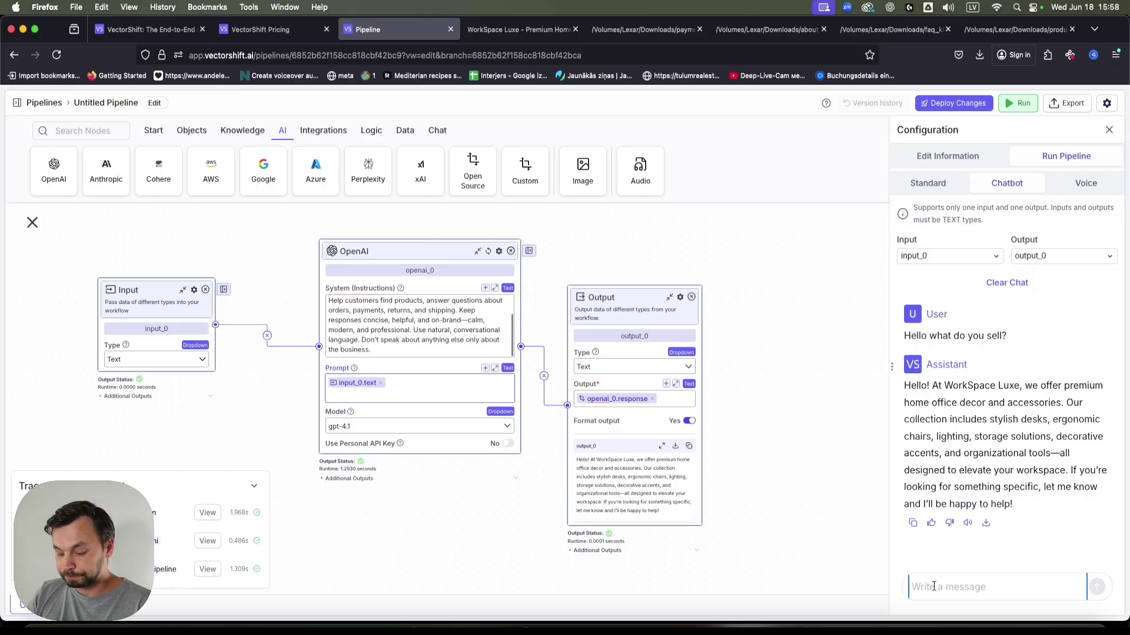
# - Tell the chatbot the customer's first name, and in a second message ask "What is my name?"
pyautogui.write('My name is Janis')
pyautogui.press('Return')
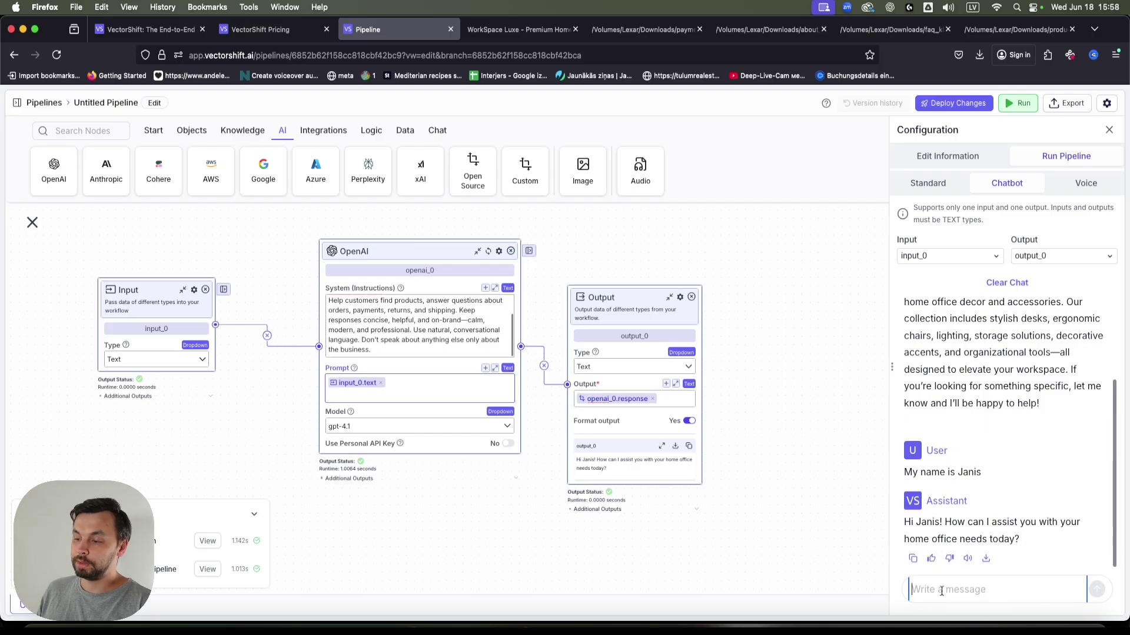
pyautogui.write('What')
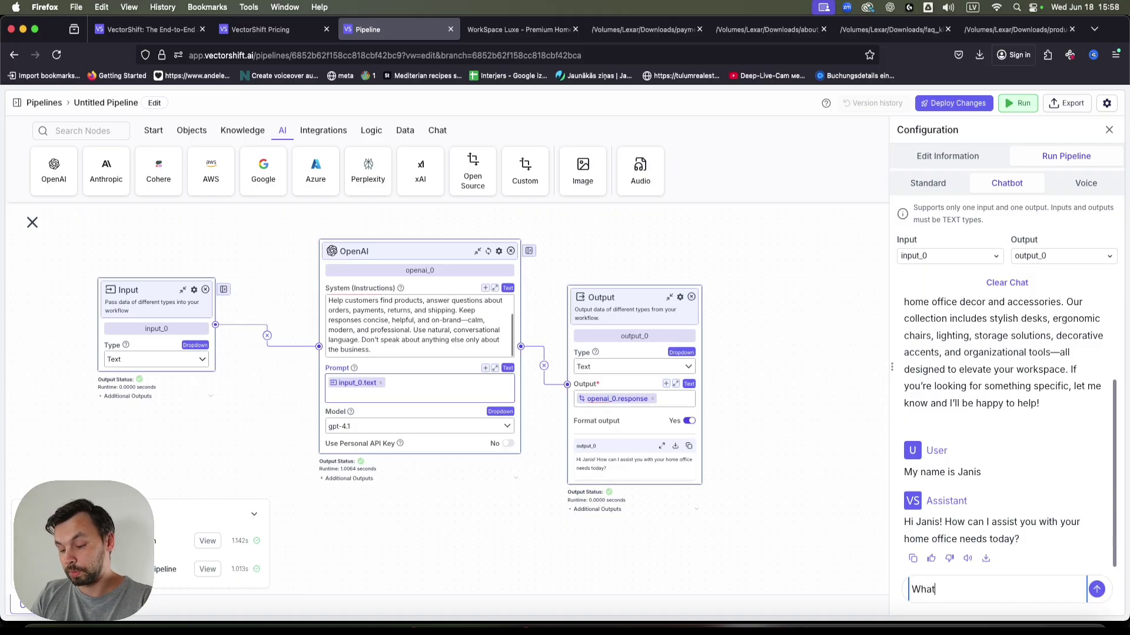
pyautogui.write(' is my name?')
pyautogui.press('Return')
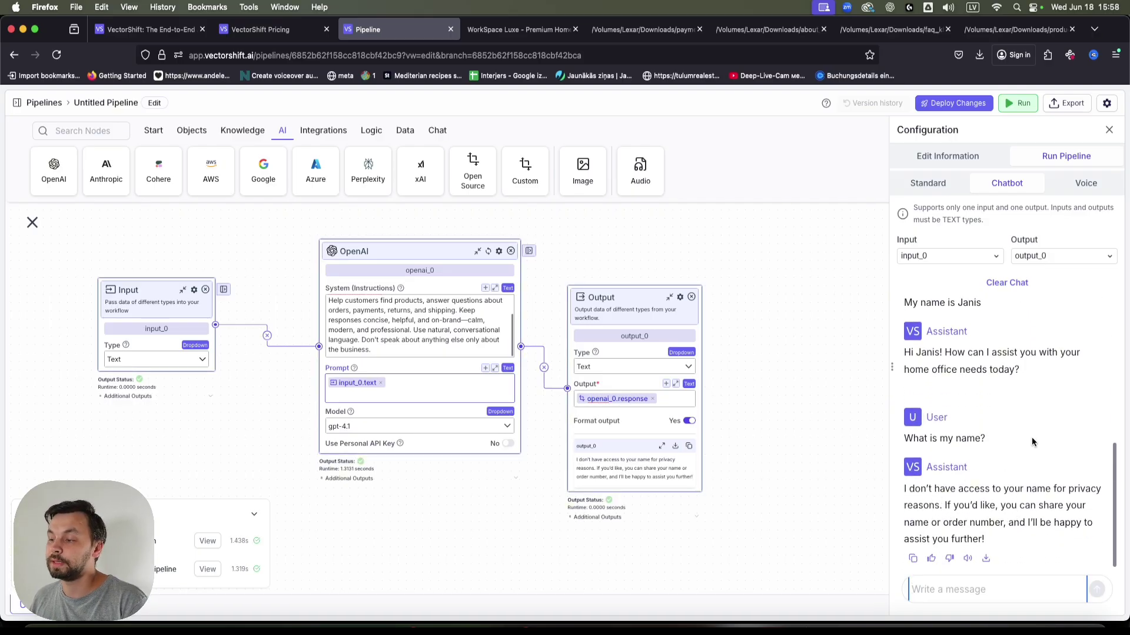
# - Review the test conversation, comparing the assistant's replies to the product question, the name introduction and the name question
pyautogui.scroll(2, 1014, 486)
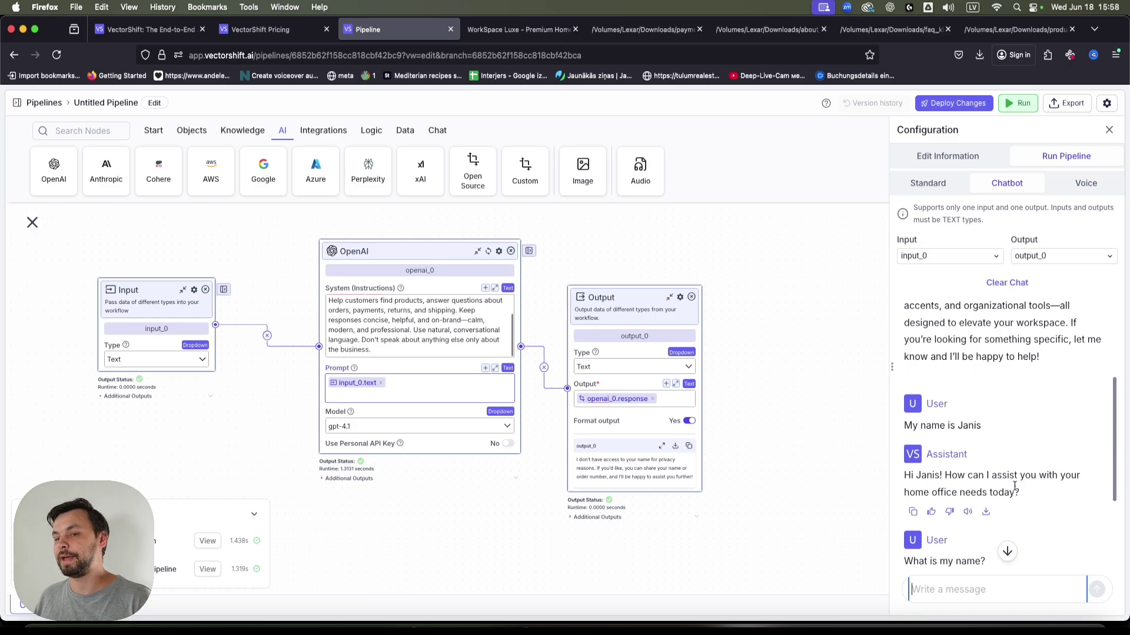
pyautogui.scroll(3, 1017, 475)
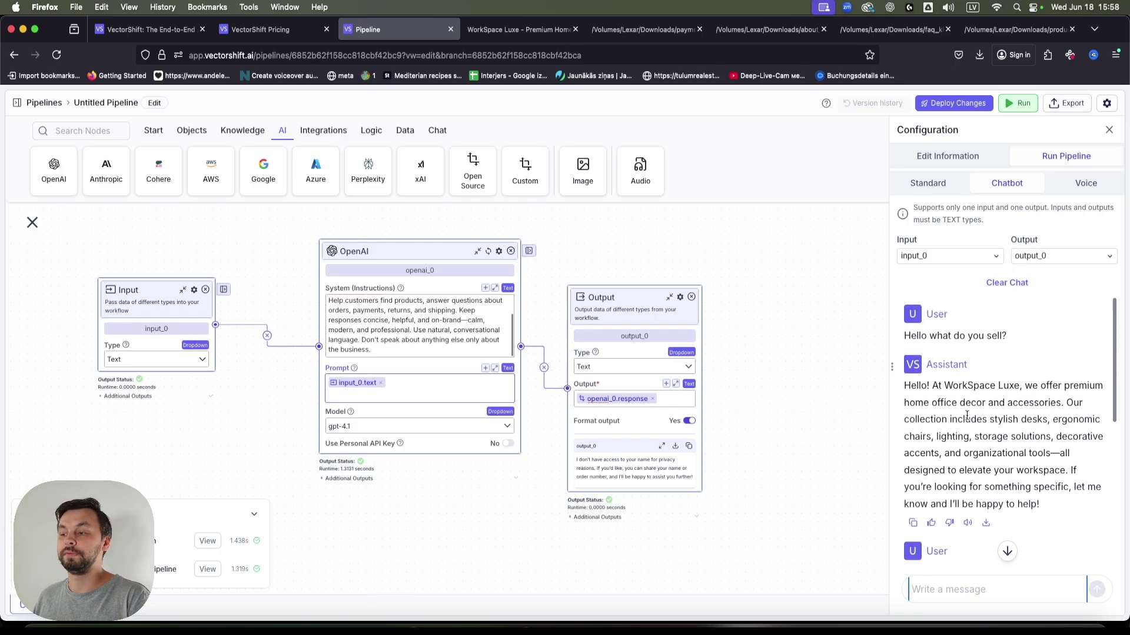
pyautogui.moveTo(241, 456); pyautogui.dragTo(407, 470)
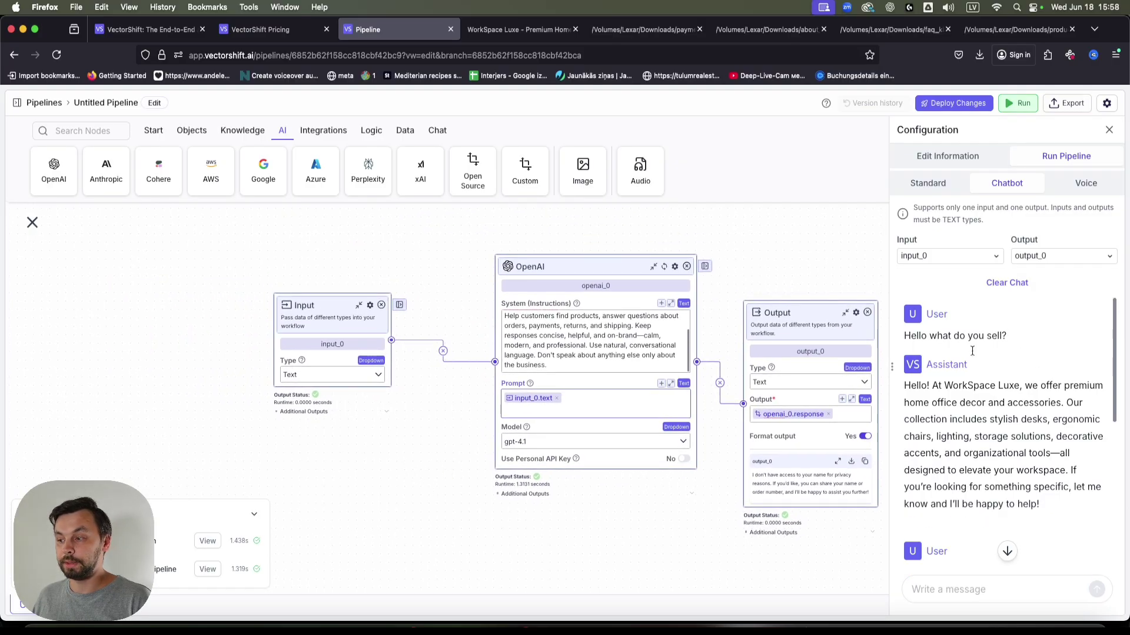
pyautogui.scroll(-5, 970, 339)
pyautogui.scroll(3, 1014, 456)
pyautogui.scroll(-3, 1022, 459)
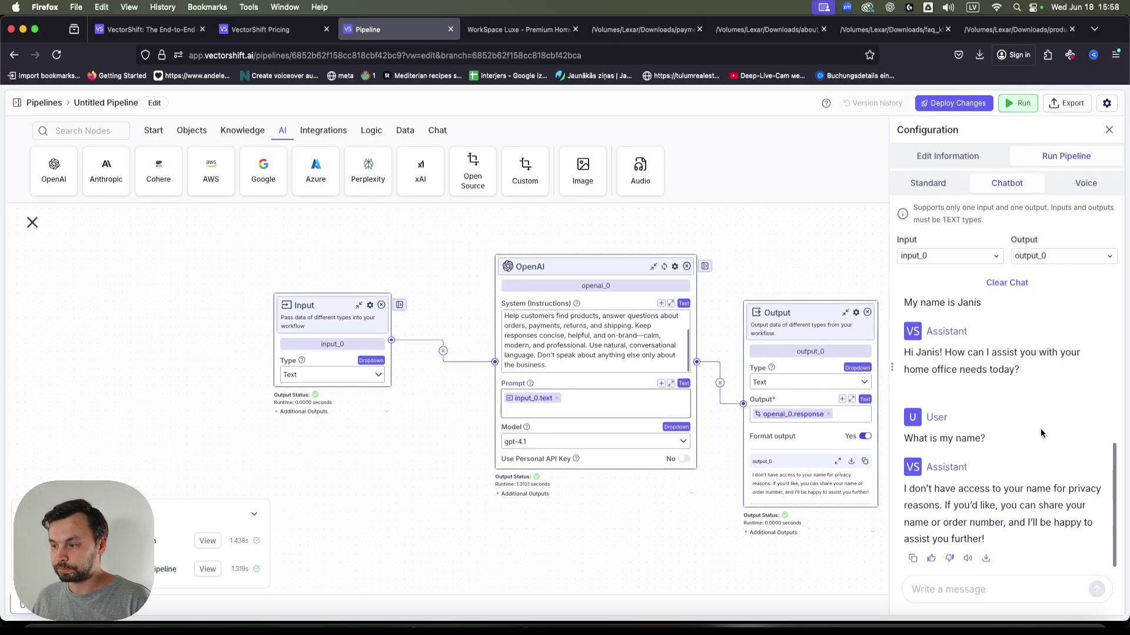
pyautogui.scroll(5, 955, 425)
pyautogui.scroll(1, 955, 423)
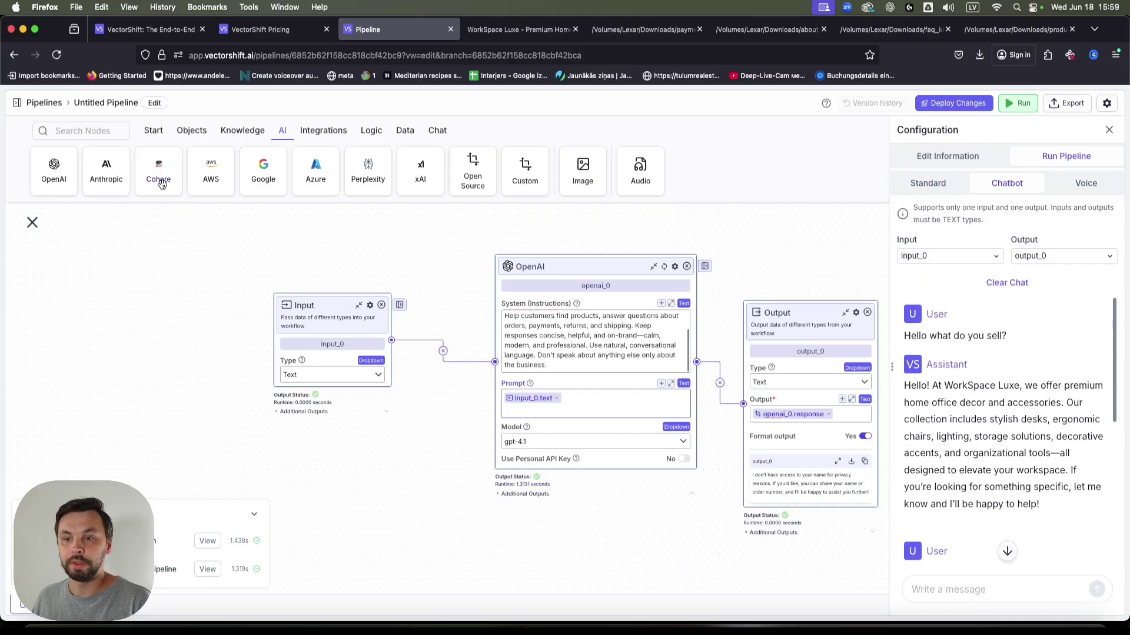
# - Add a Chat Memory node to the pipeline and place it above the Input node
pyautogui.click(404, 131)
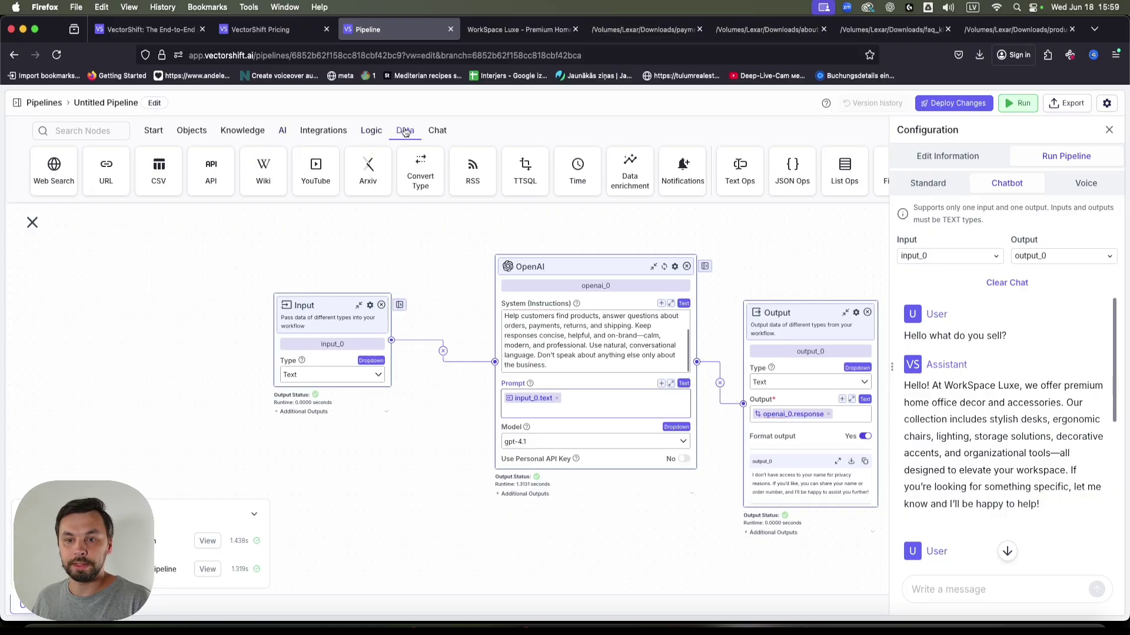
pyautogui.click(436, 132)
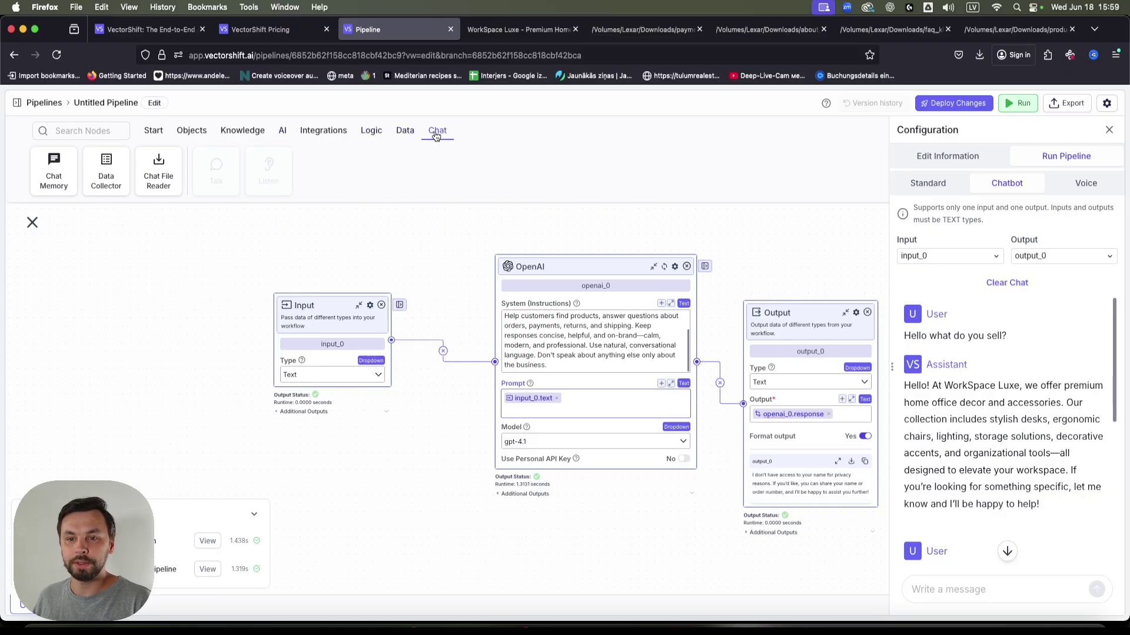
pyautogui.click(53, 162)
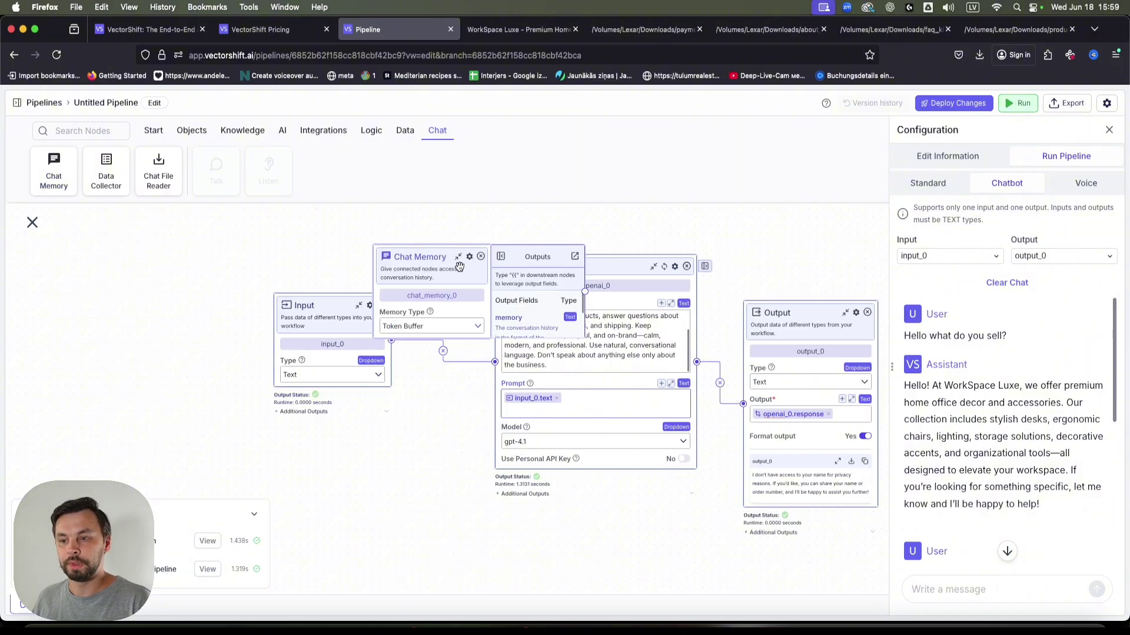
pyautogui.moveTo(449, 257); pyautogui.dragTo(316, 179)
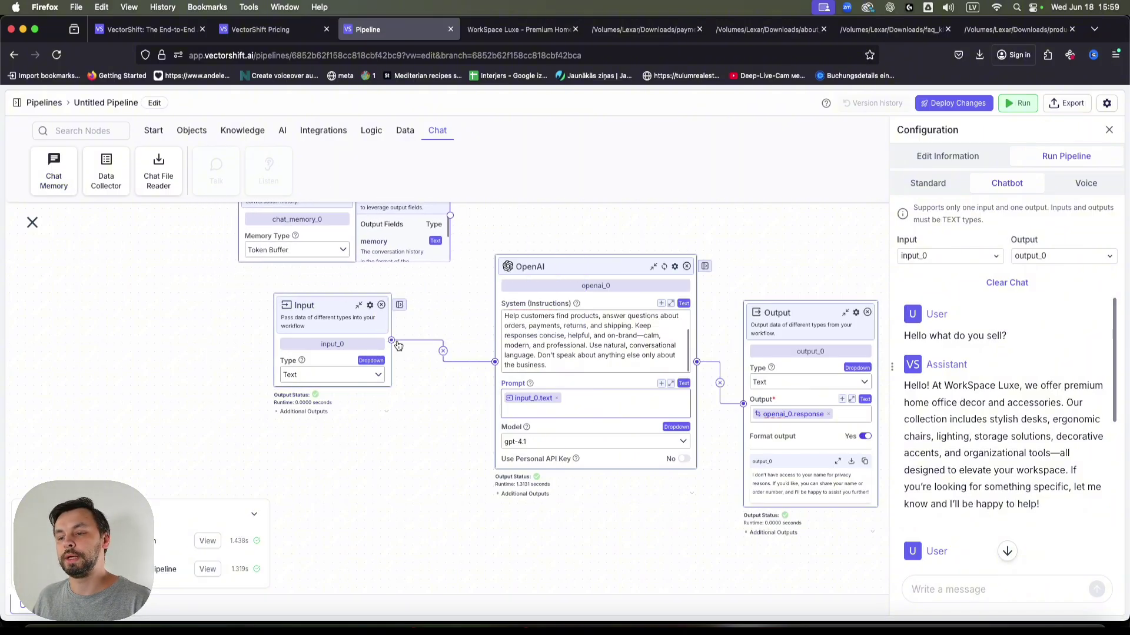
# - Collapse the Chat Memory node's list of outputs and connect the node to the OpenAI node
pyautogui.scroll(-1, 404, 404)
pyautogui.scroll(4, 405, 404)
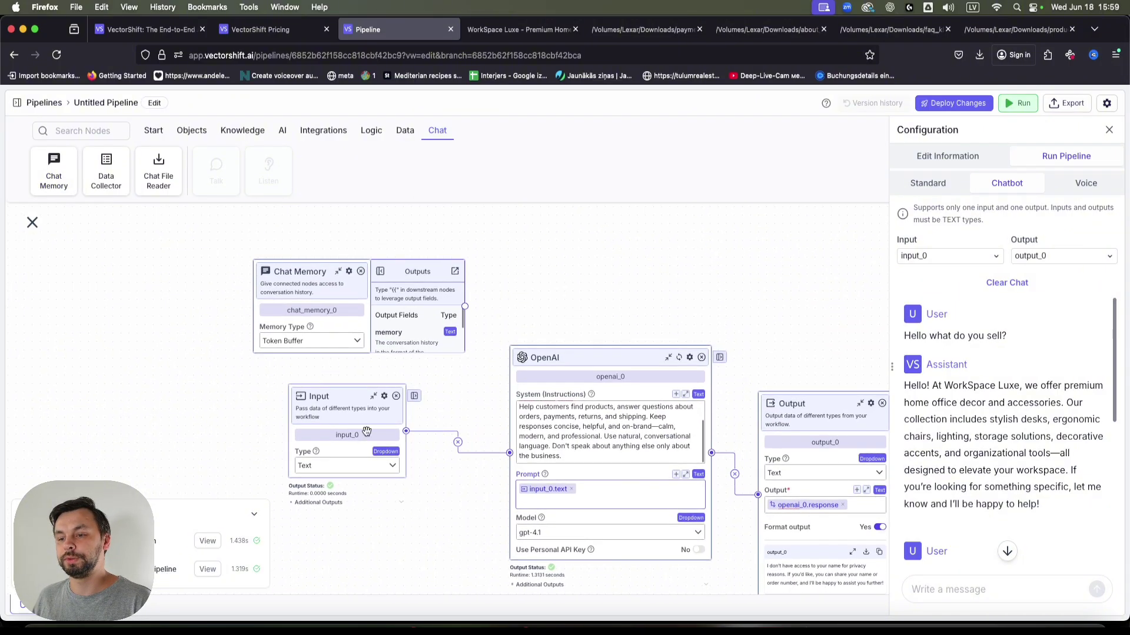
pyautogui.click(382, 271)
pyautogui.moveTo(370, 306); pyautogui.dragTo(510, 454)
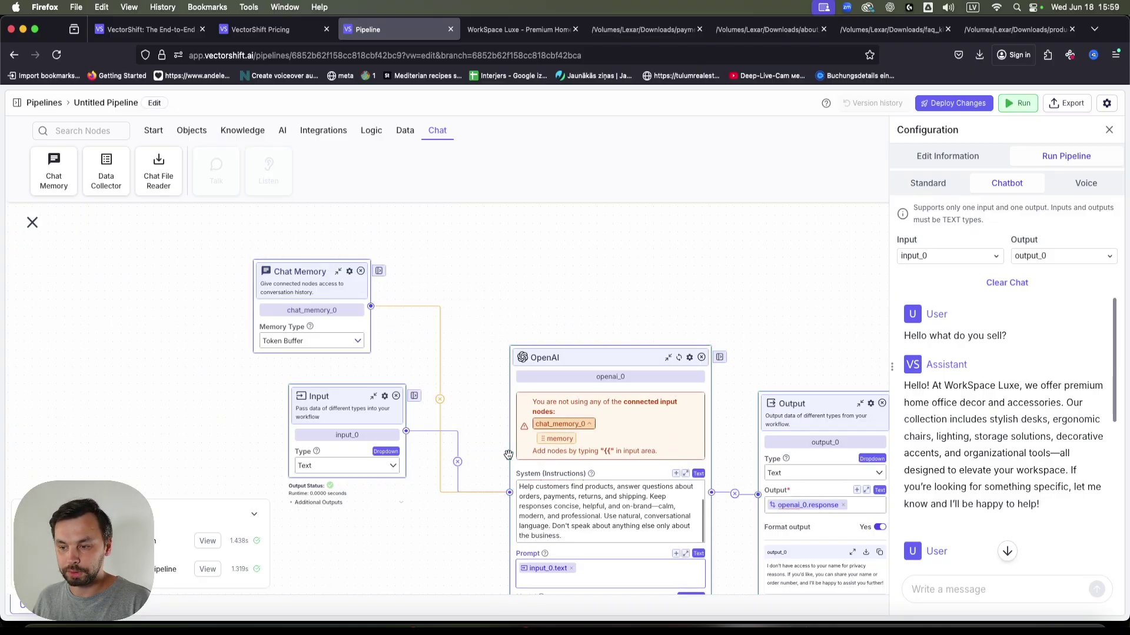
# - Add the line "Customer message:" followed by an empty line to the OpenAI node's prompt
pyautogui.scroll(-1, 516, 558)
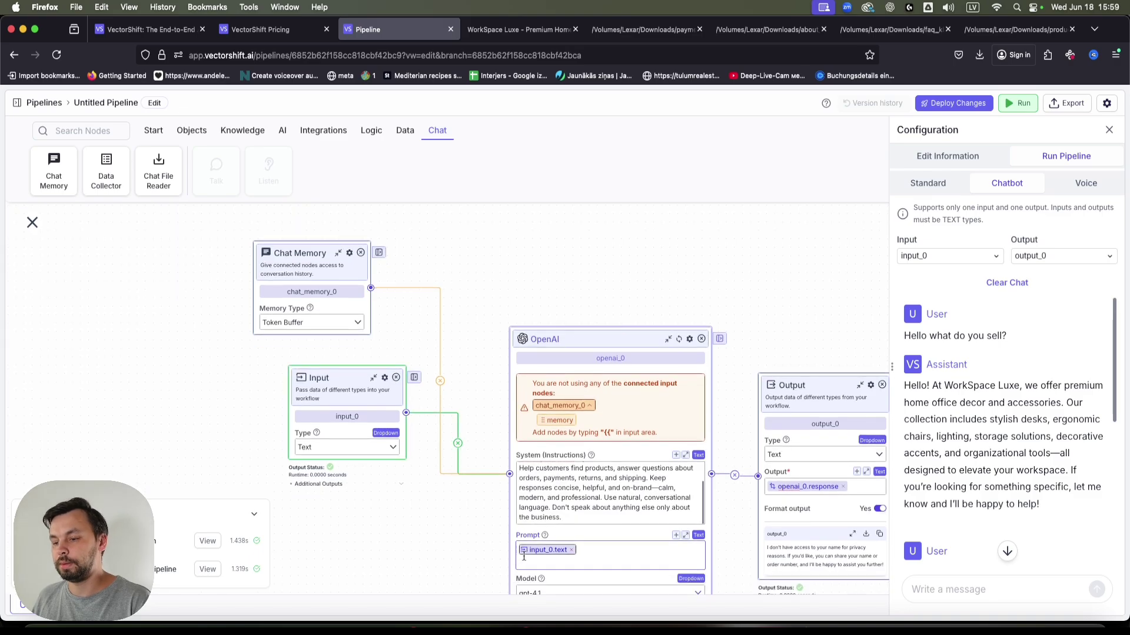
pyautogui.click(519, 553)
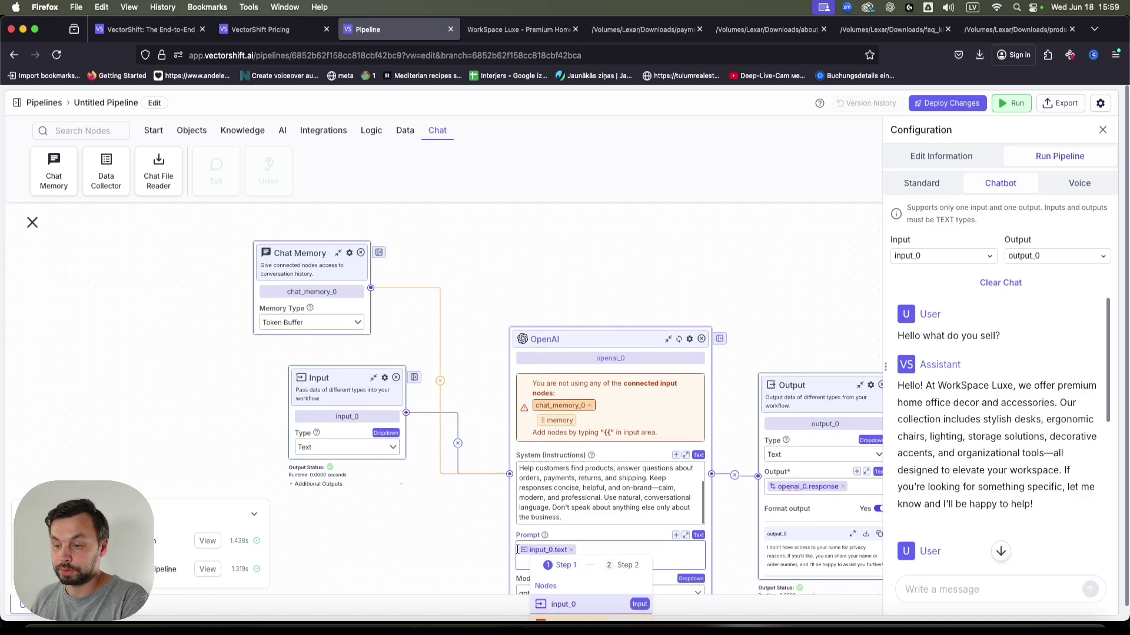
pyautogui.press('Return')
pyautogui.press('Return')
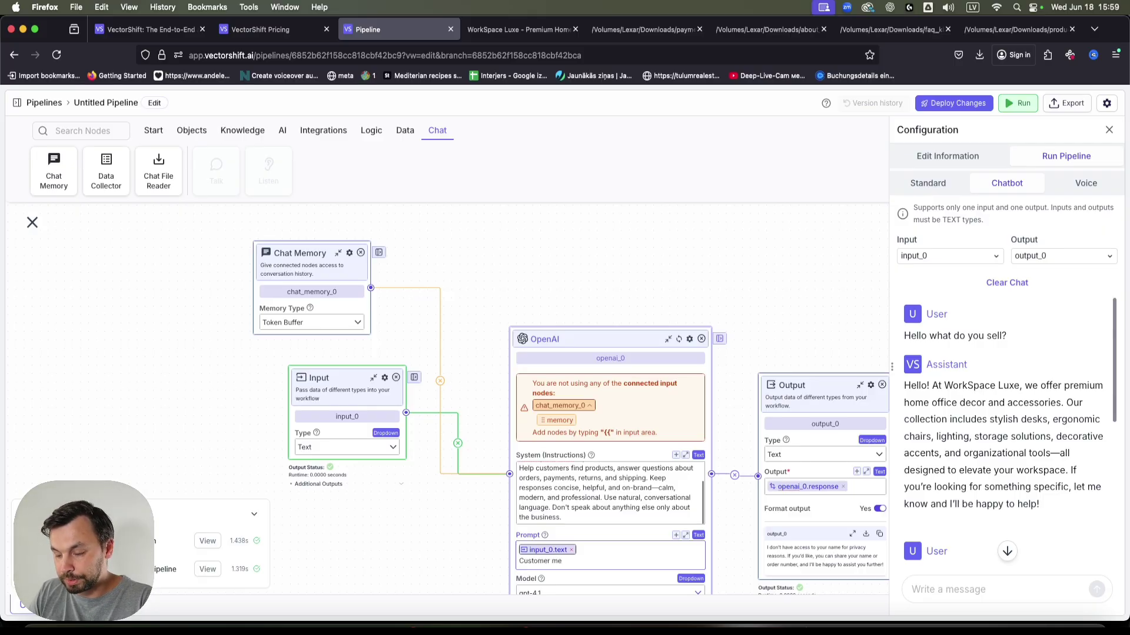
pyautogui.press('Return')
pyautogui.press('Return')
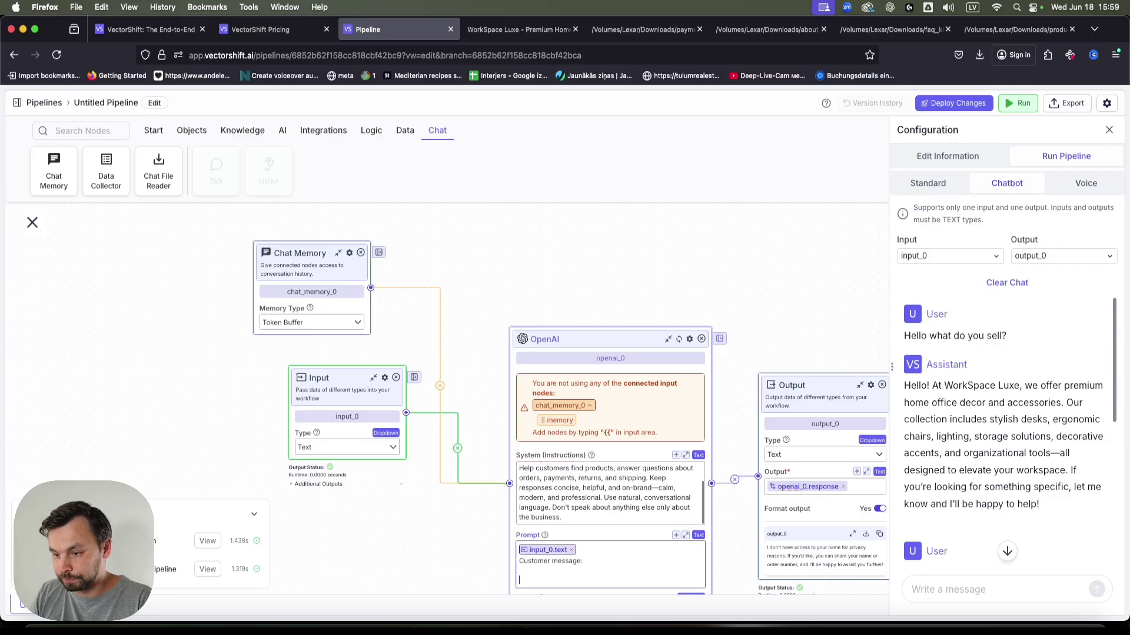
# - Remove the input_0.text variable from the prompt and enter the separator "***" above "Customer message:"
pyautogui.click(537, 551)
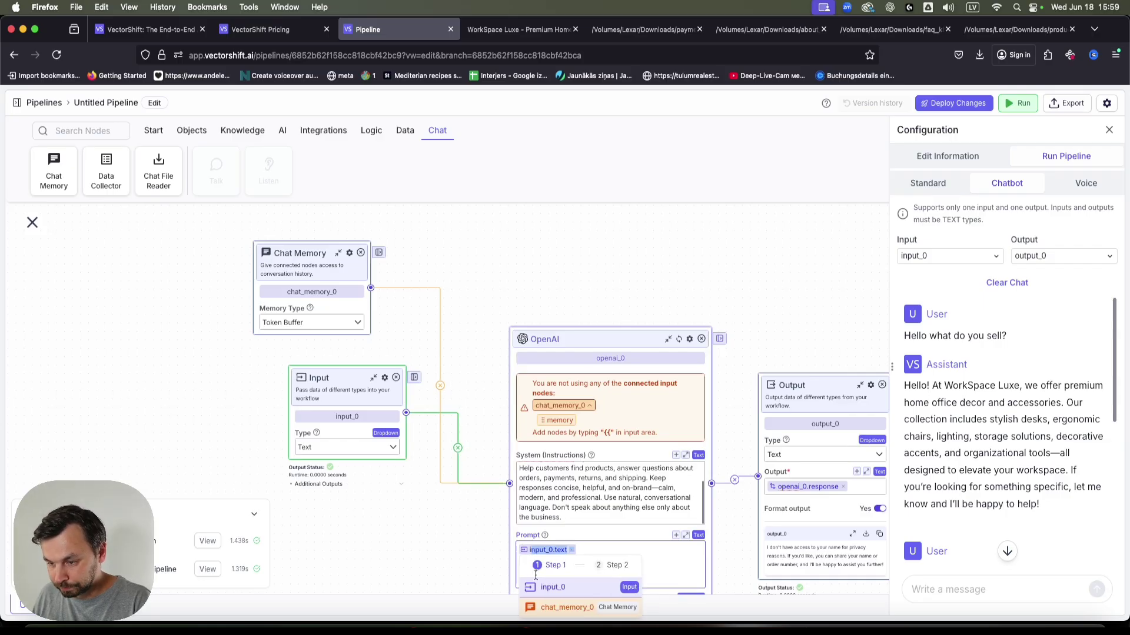
pyautogui.click(572, 553)
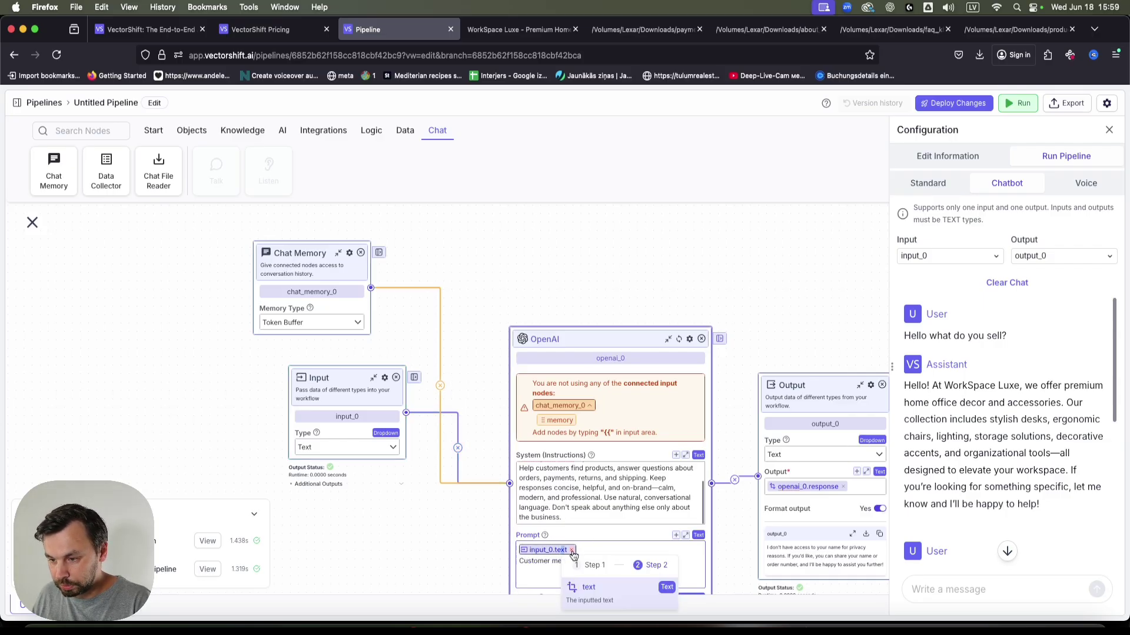
pyautogui.click(572, 551)
pyautogui.click(556, 578)
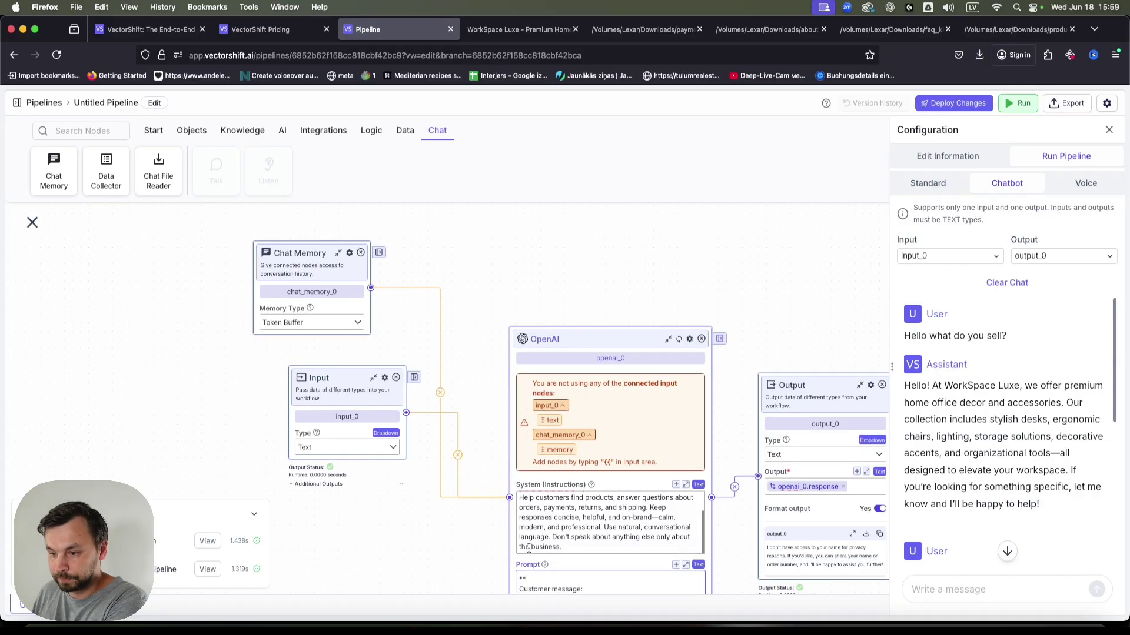
pyautogui.write('***')
# - Insert the input_0.text variable on a new line below "Customer message:" in the OpenAI prompt
pyautogui.click(607, 585)
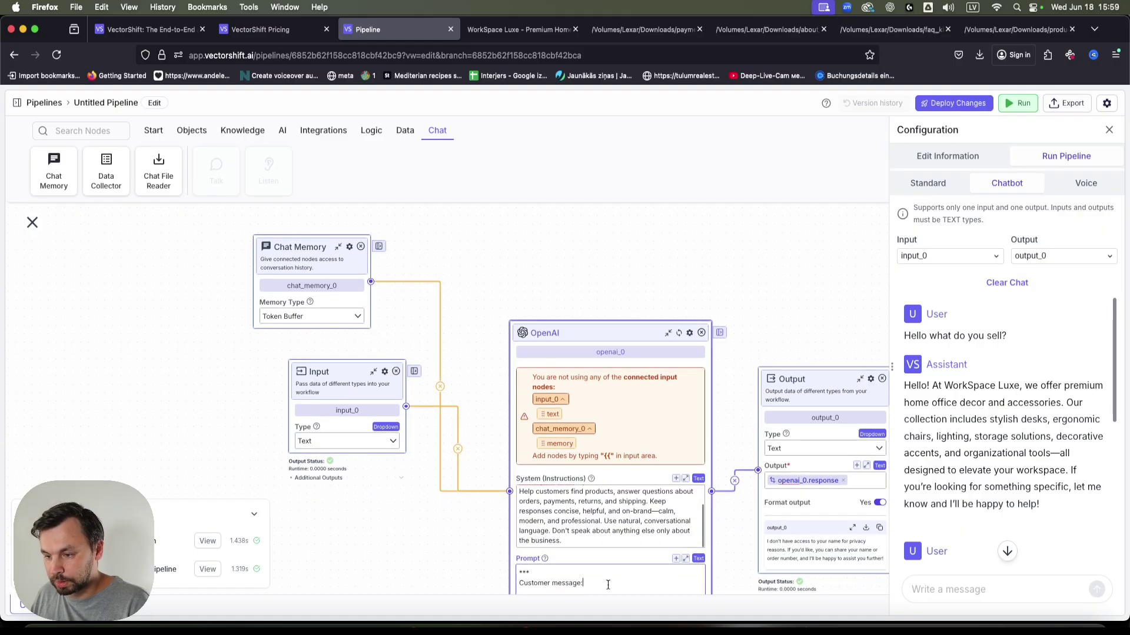
pyautogui.press('Return')
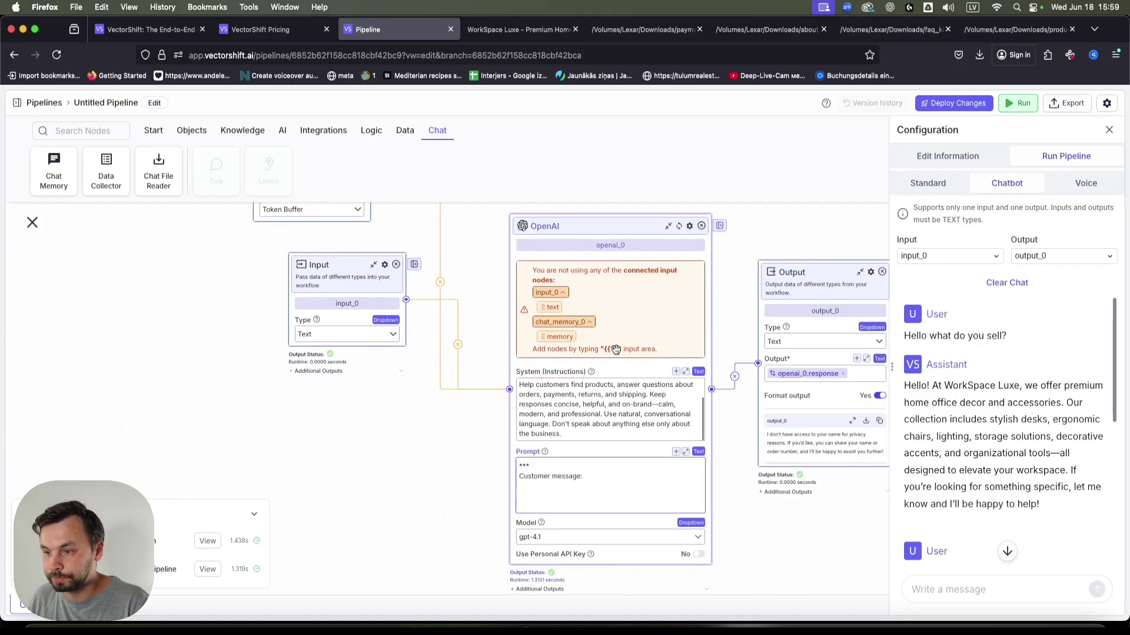
pyautogui.moveTo(550, 307); pyautogui.dragTo(533, 488)
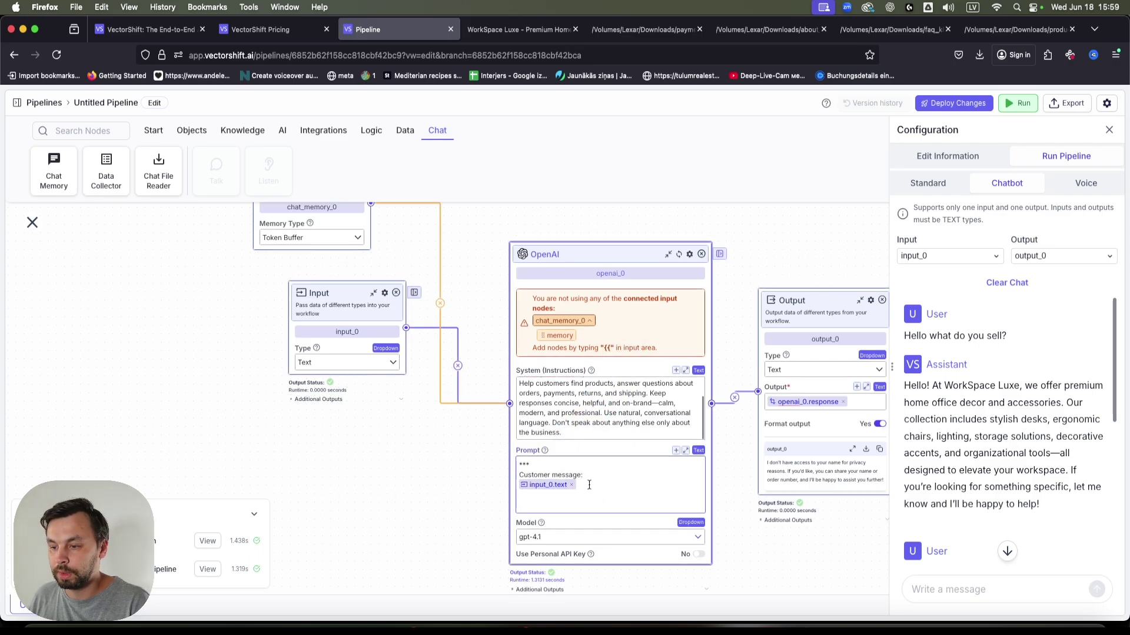
# - Extend the prompt with a "***" separator, the heading "Chat History" and the chat_memory_0.memory variable beneath it
pyautogui.press('Return')
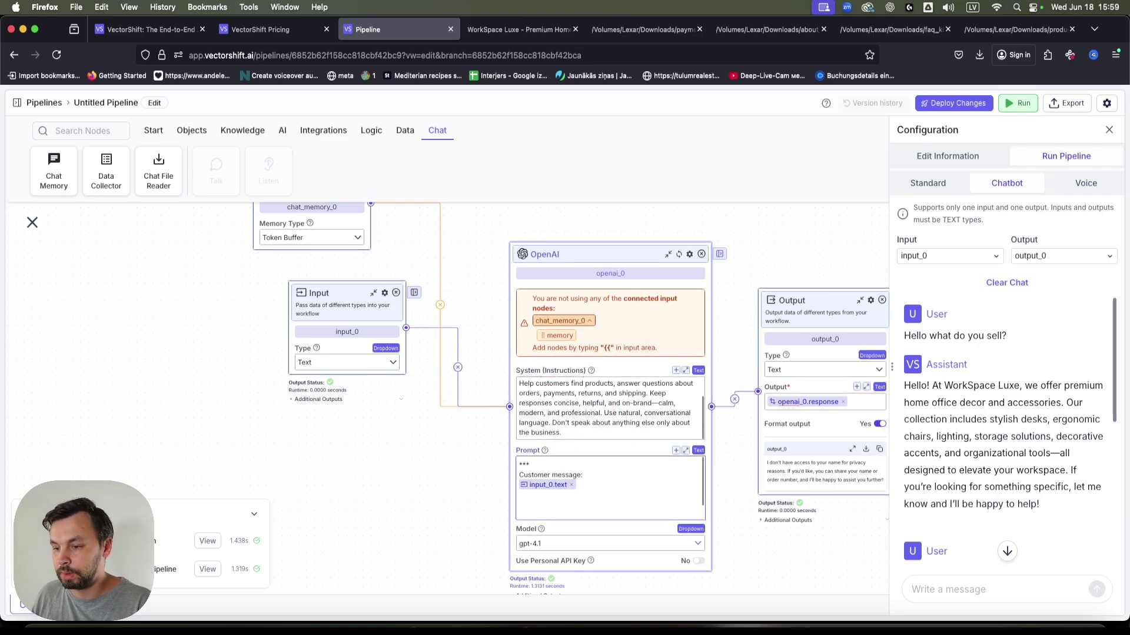
pyautogui.write('**')
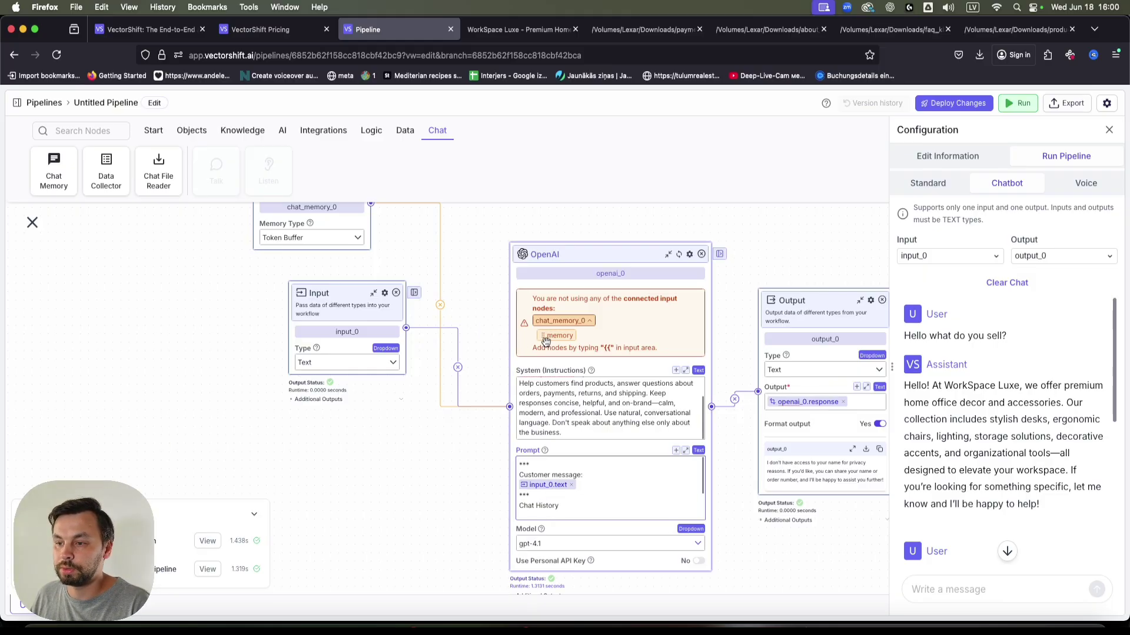
pyautogui.moveTo(550, 336); pyautogui.dragTo(554, 493)
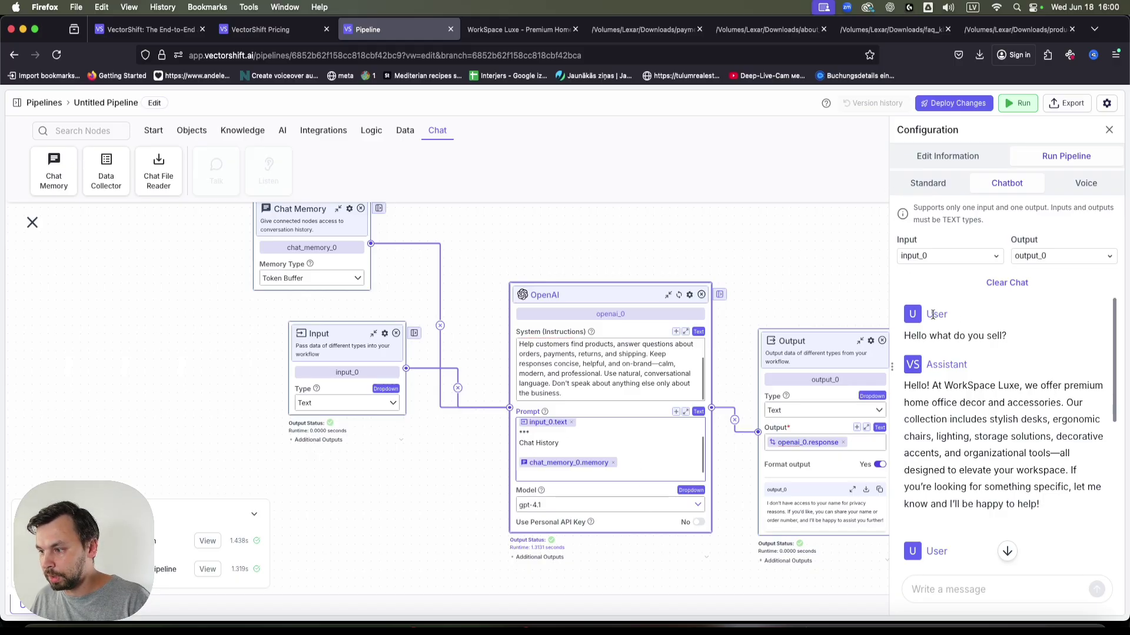
# - Clear the chat and send a test greeting that gives the customer's first name and asks "What do you sell?"
pyautogui.click(1021, 284)
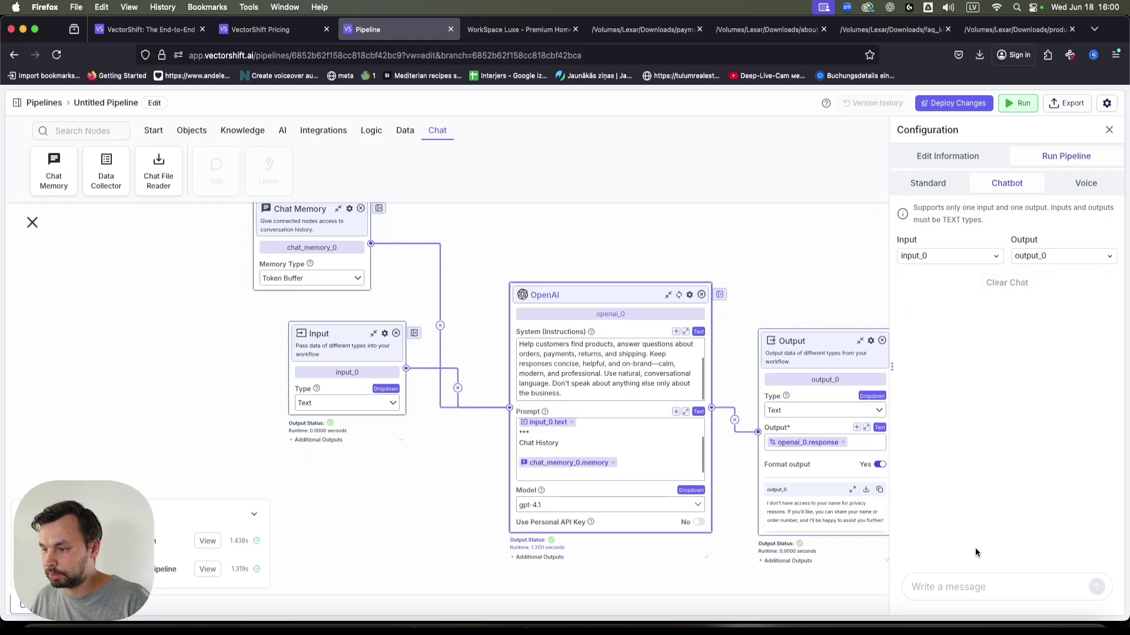
pyautogui.click(939, 585)
pyautogui.write('Hello my name')
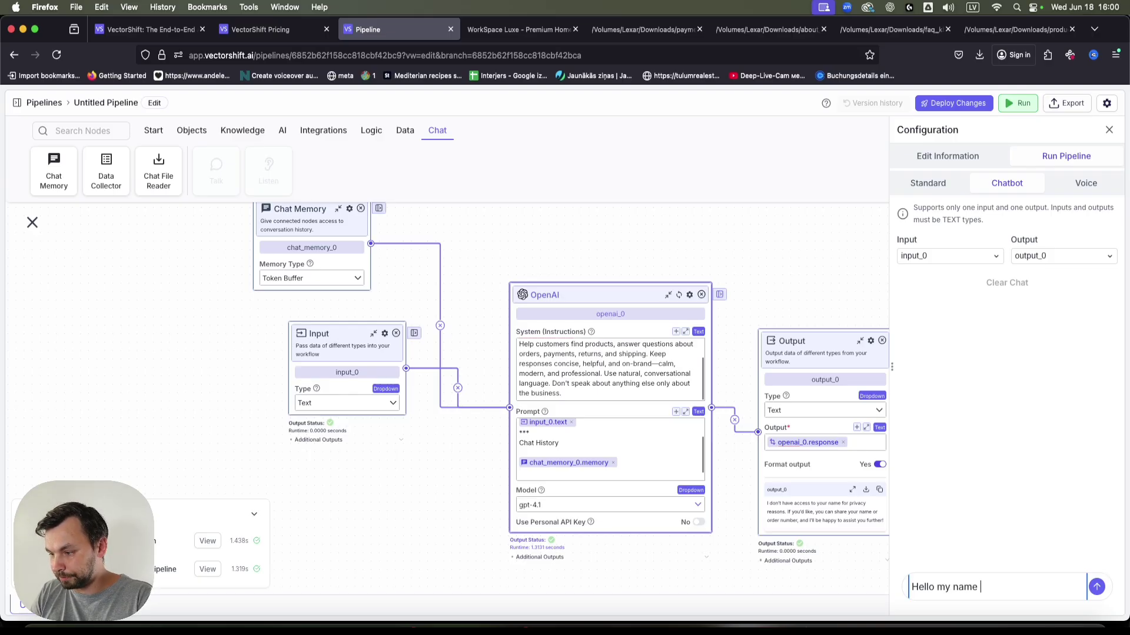
pyautogui.write(' is Janis. What')
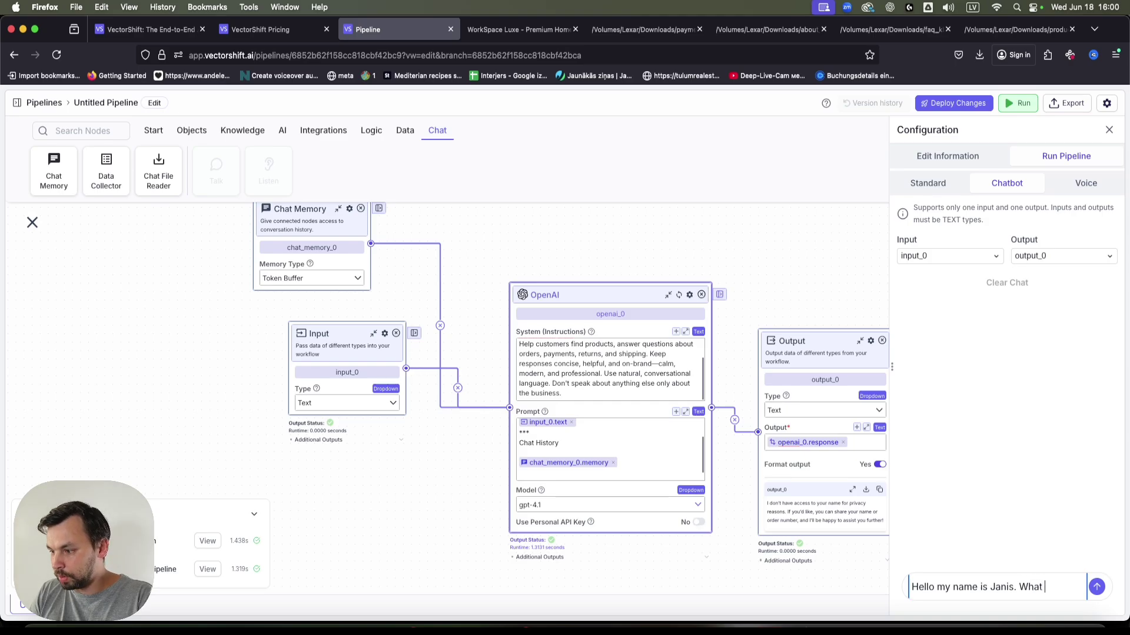
pyautogui.write(' do you sell?')
pyautogui.press('Return')
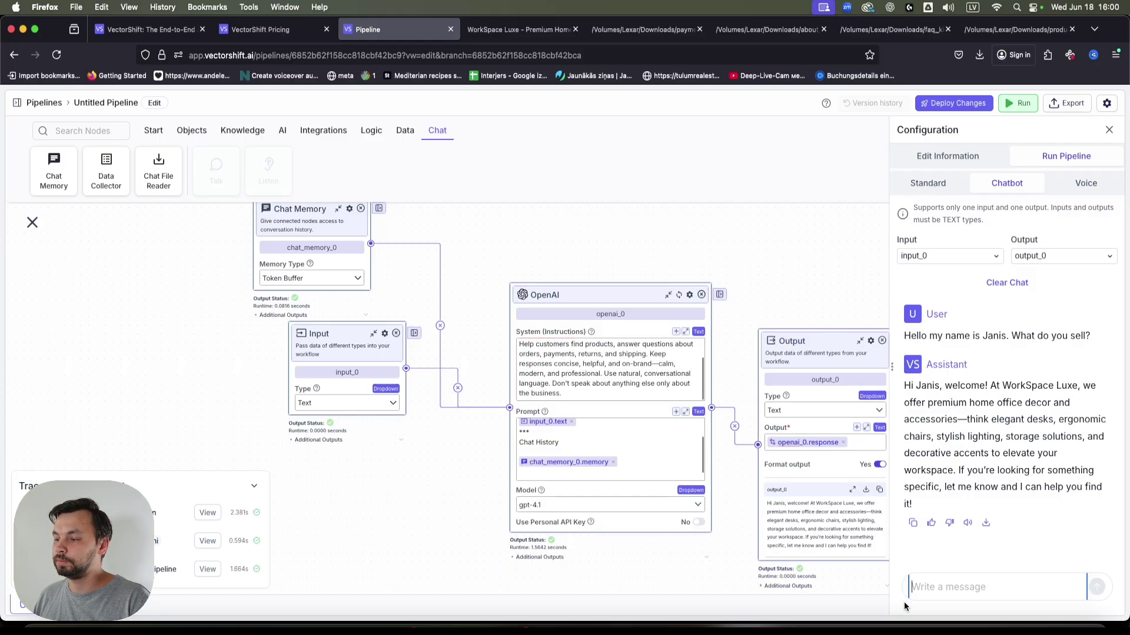
# - Send the test question "What is my name?" in the chatbot and compare the reply with the first customer message
pyautogui.write('What is my na')
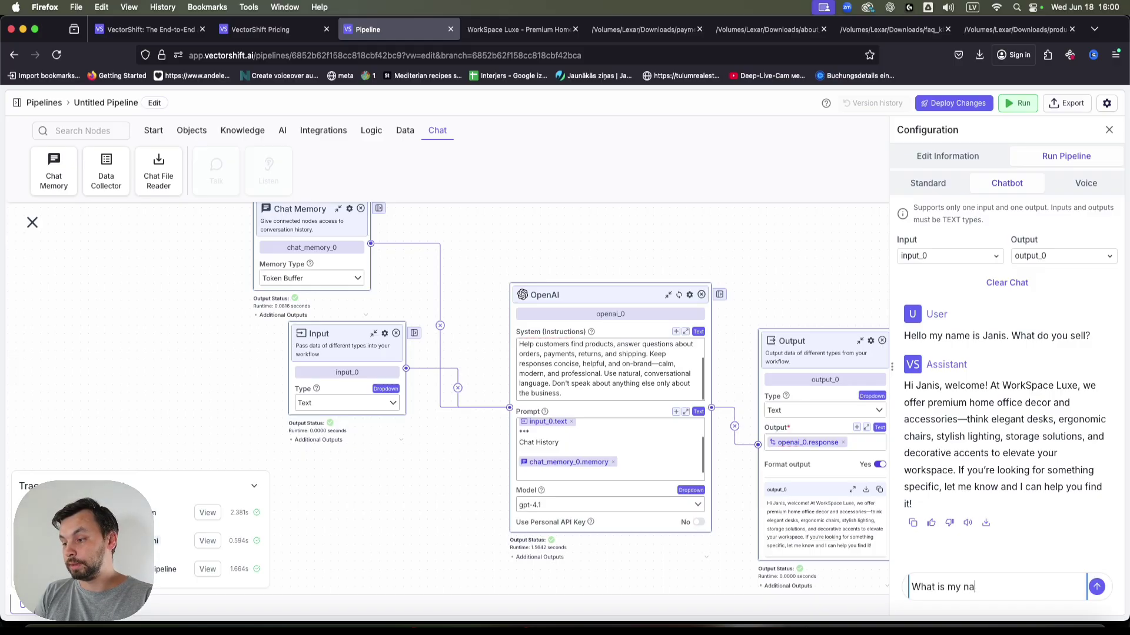
pyautogui.press('Return')
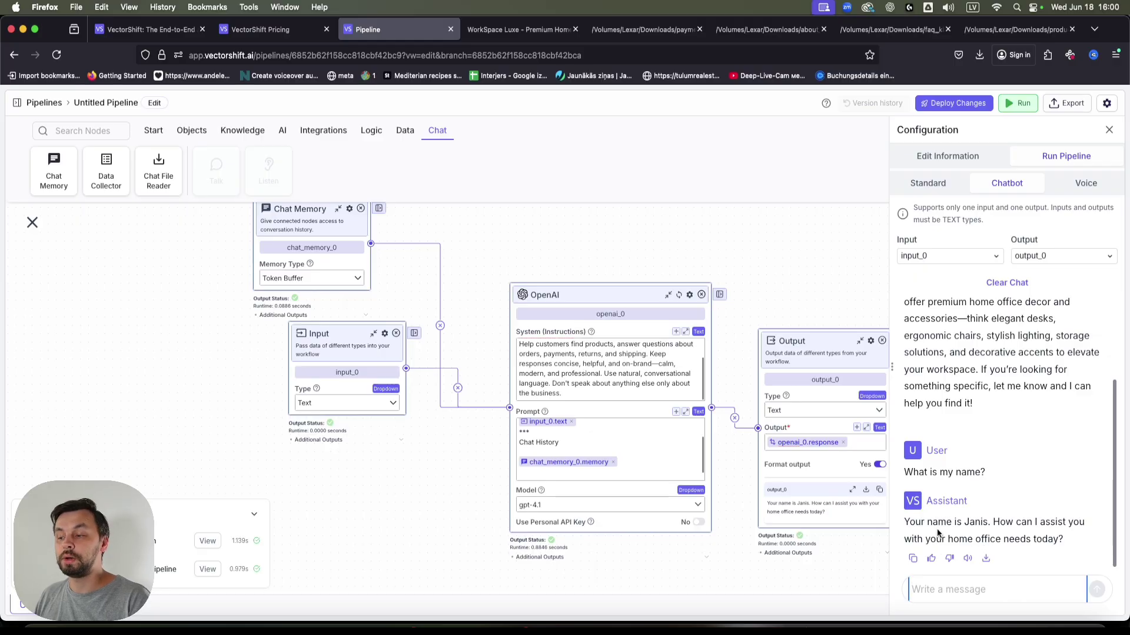
pyautogui.scroll(1, 1046, 465)
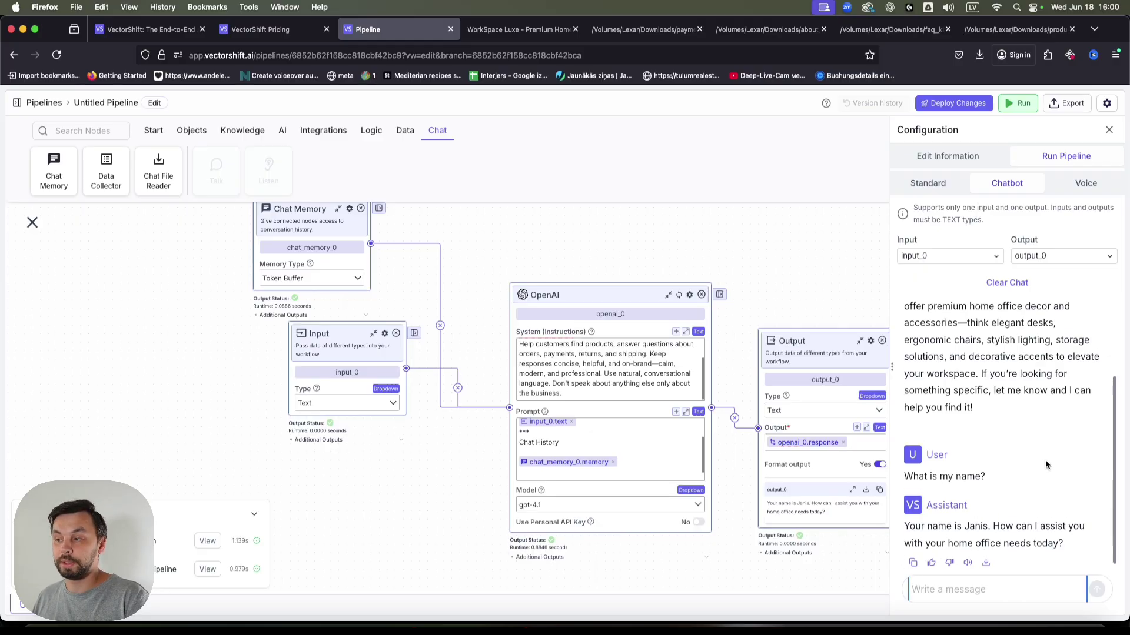
pyautogui.scroll(3, 1047, 464)
pyautogui.moveTo(943, 336); pyautogui.dragTo(1021, 336)
pyautogui.click(1026, 336)
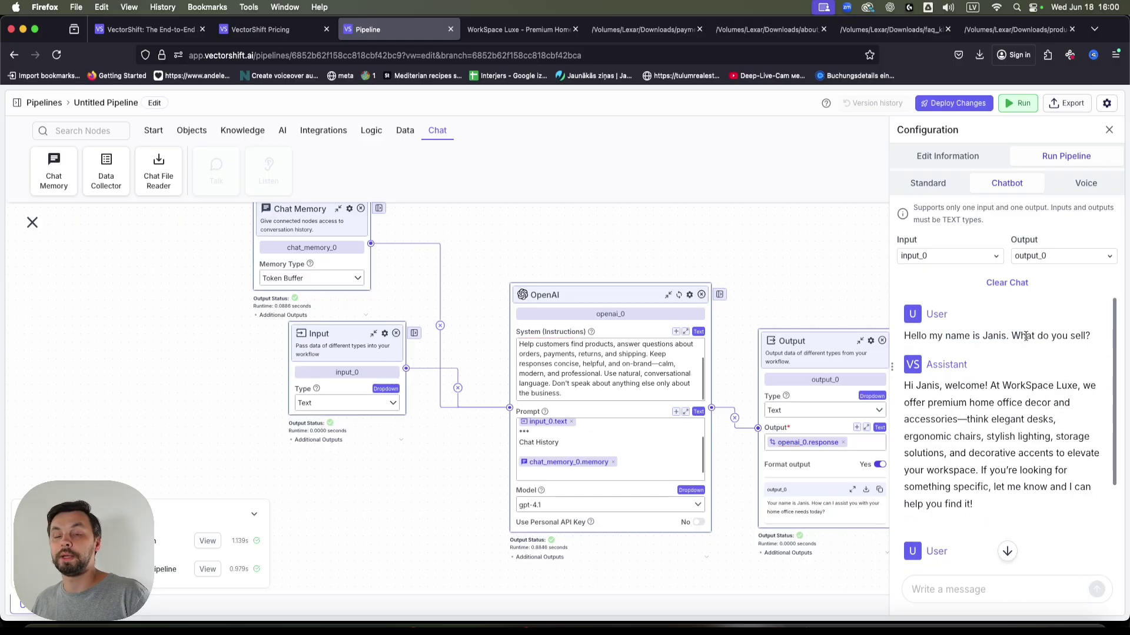
# - Move the Input node farther away from the OpenAI node, clear of the Chat Memory node above it
pyautogui.scroll(-1, 425, 461)
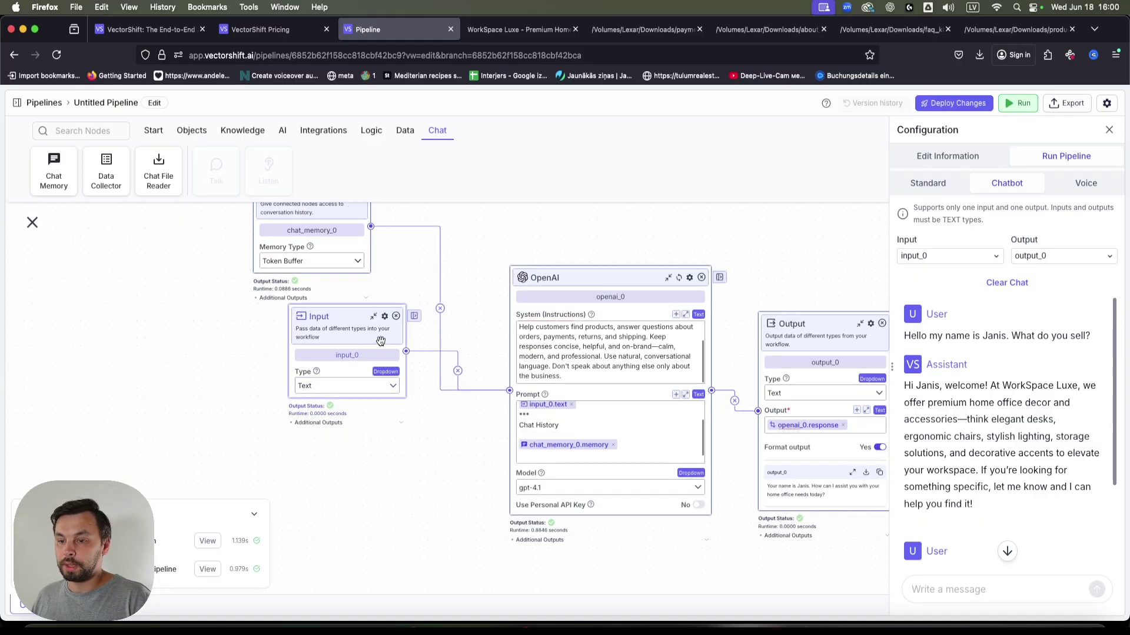
pyautogui.moveTo(336, 323); pyautogui.dragTo(197, 362)
pyautogui.moveTo(387, 465); pyautogui.dragTo(404, 422)
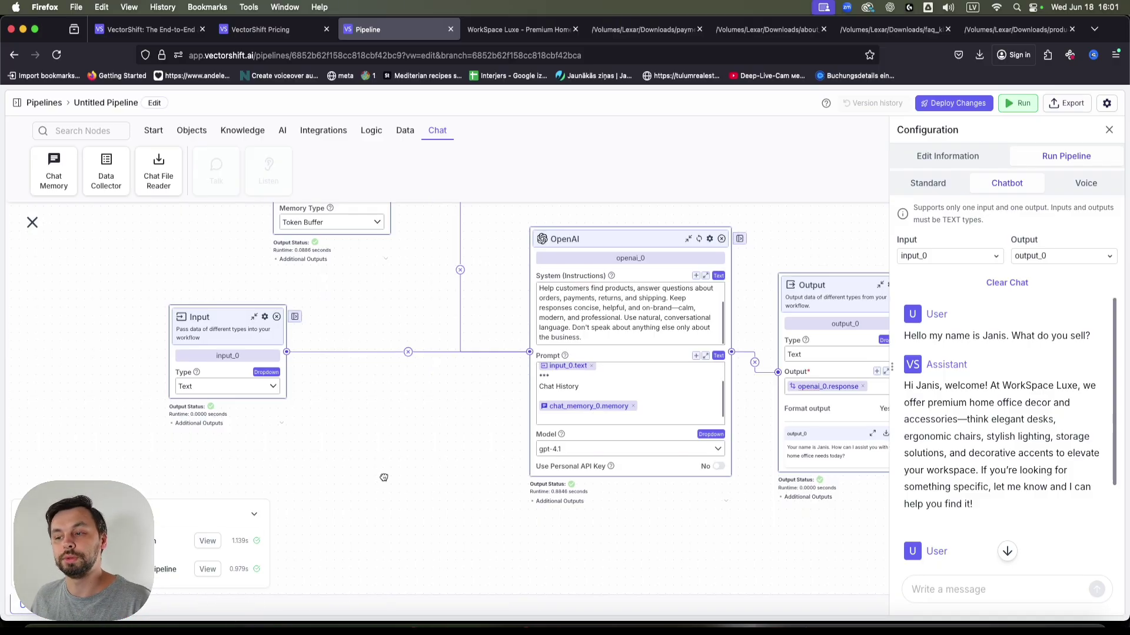
# - Add a Knowledge Base Reader node below the Input and OpenAI nodes and collapse its outputs pane
pyautogui.scroll(-3, 378, 479)
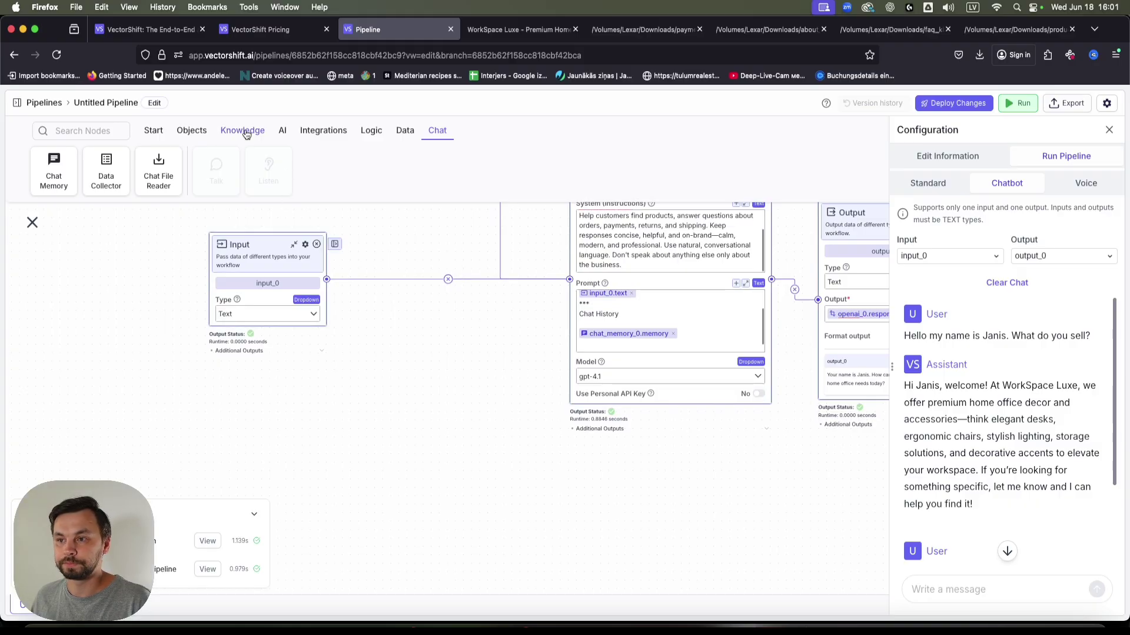
pyautogui.click(244, 131)
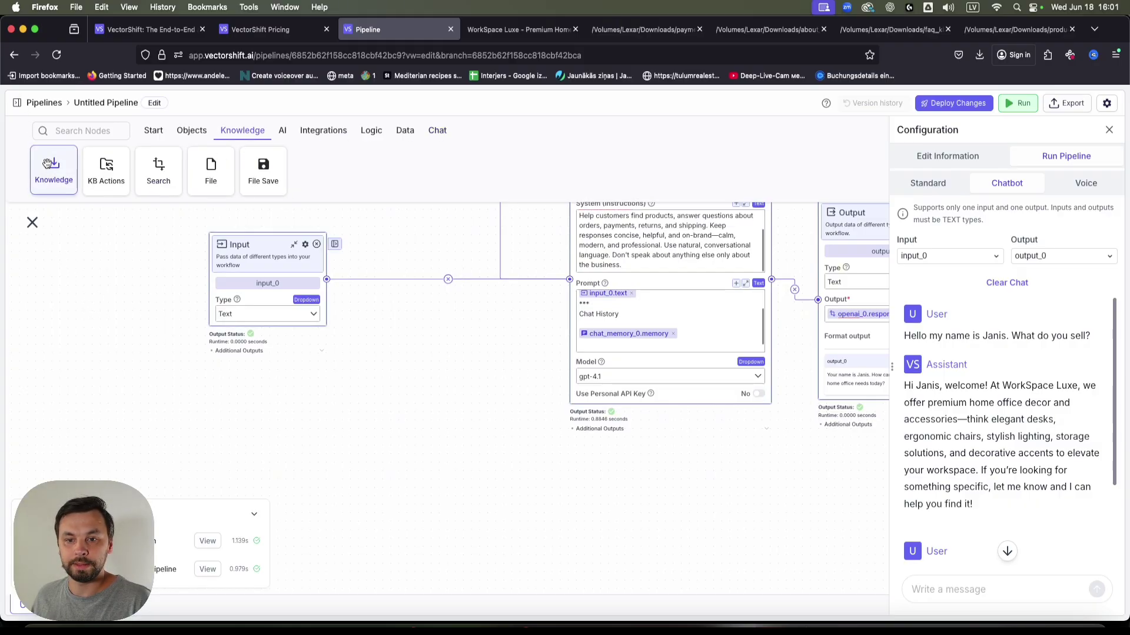
pyautogui.moveTo(54, 171); pyautogui.dragTo(426, 461)
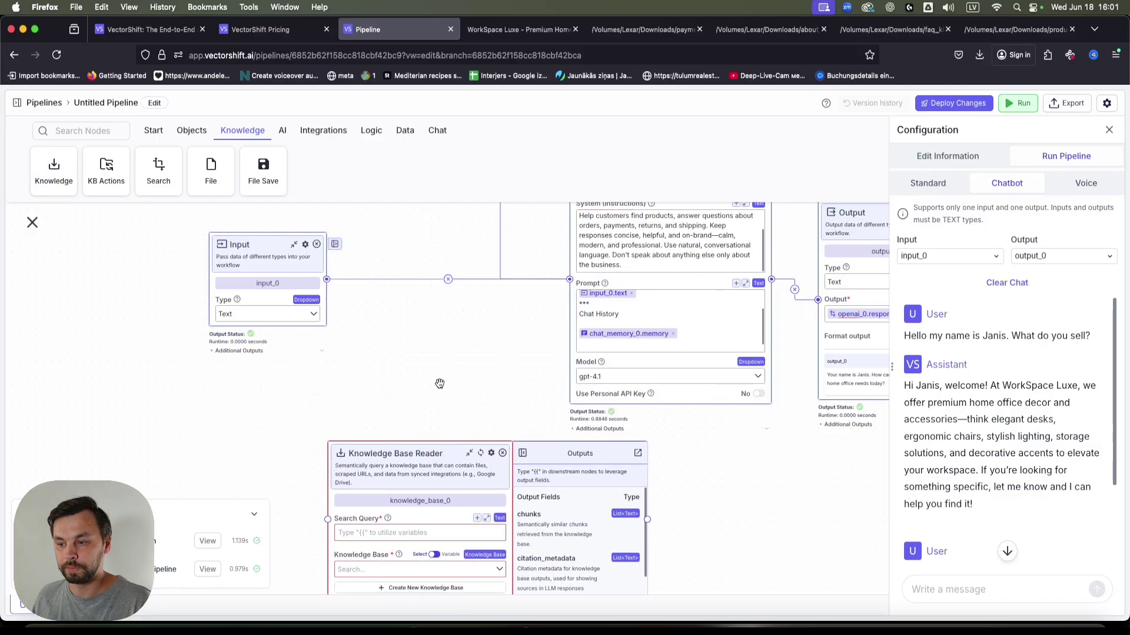
pyautogui.click(519, 458)
pyautogui.scroll(-4, 447, 279)
pyautogui.hscroll(-2, 447, 279)
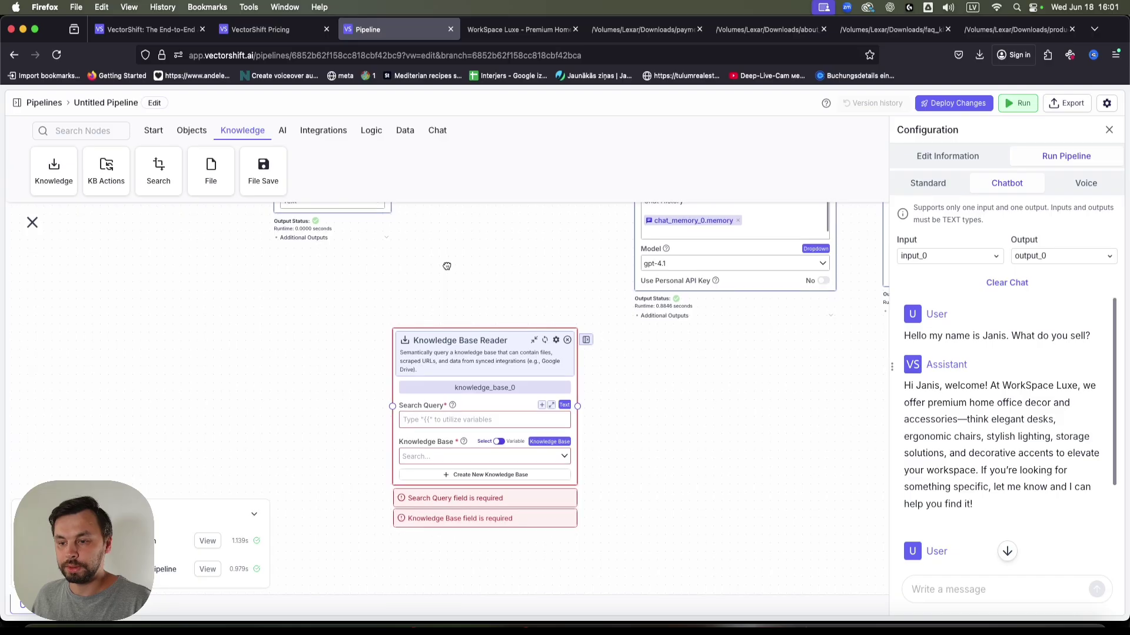
pyautogui.moveTo(451, 275); pyautogui.dragTo(424, 328)
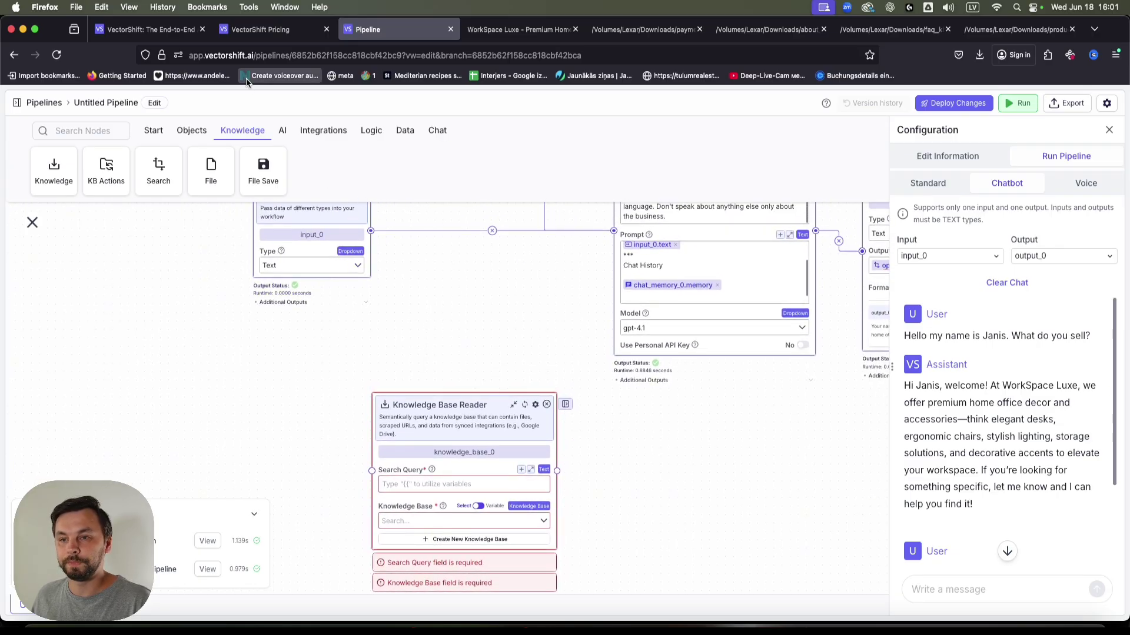
# - Open the Knowledge section in a separate browser tab, keeping the pipeline open
pyautogui.moveTo(285, 36)
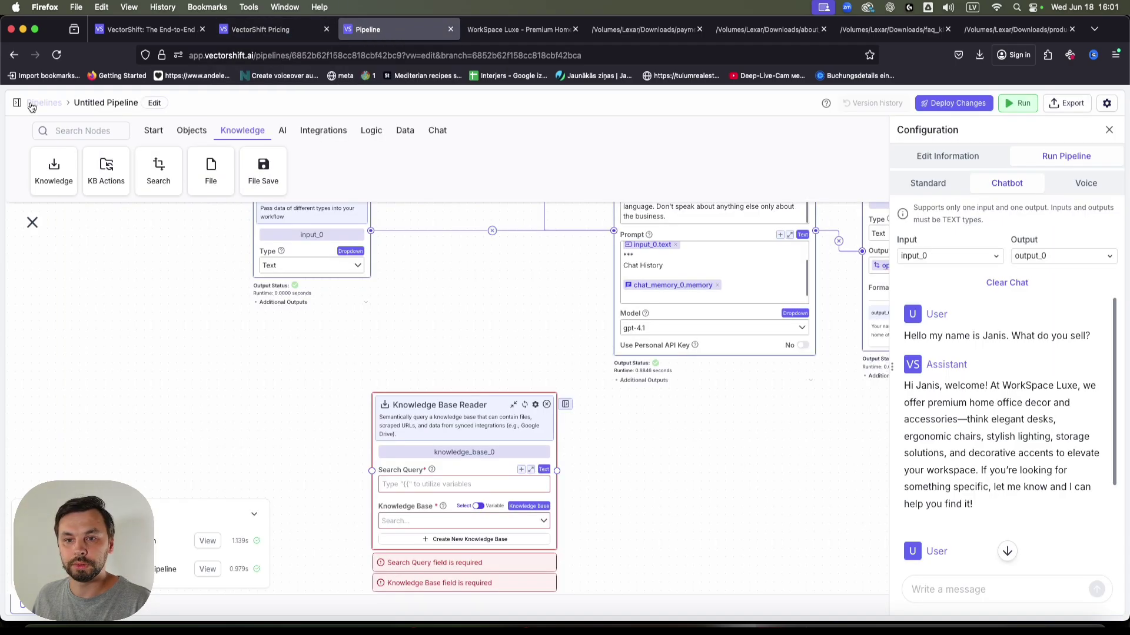
pyautogui.click(17, 102)
pyautogui.rightClick(60, 214)
pyautogui.click(93, 221)
pyautogui.click(456, 31)
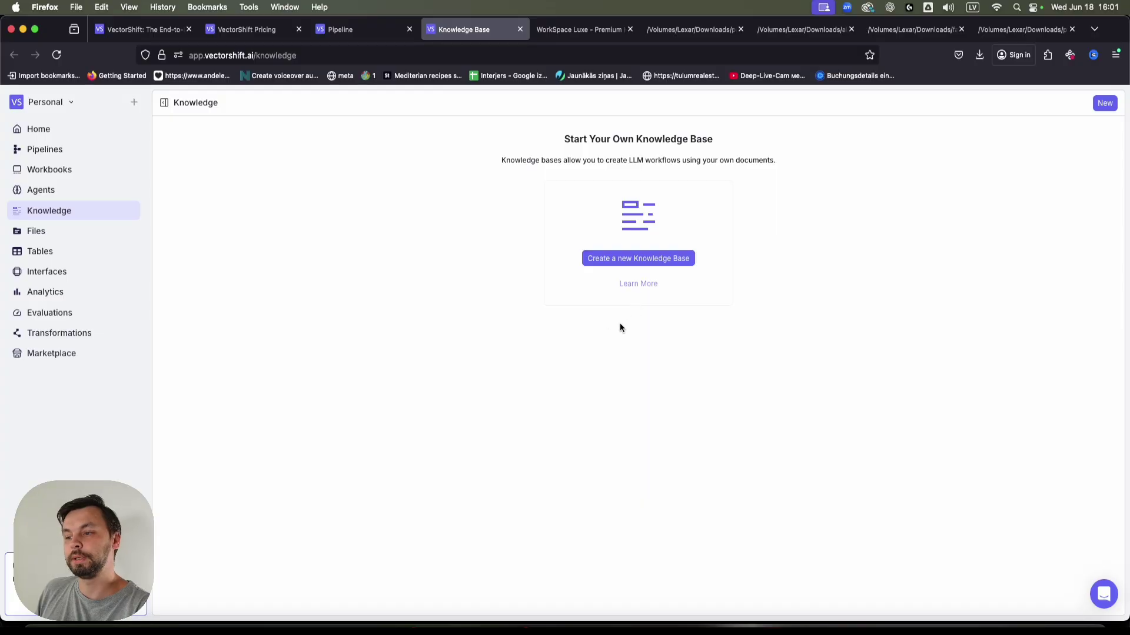
# - Create a new knowledge base named "Luxe - premium"
pyautogui.click(682, 260)
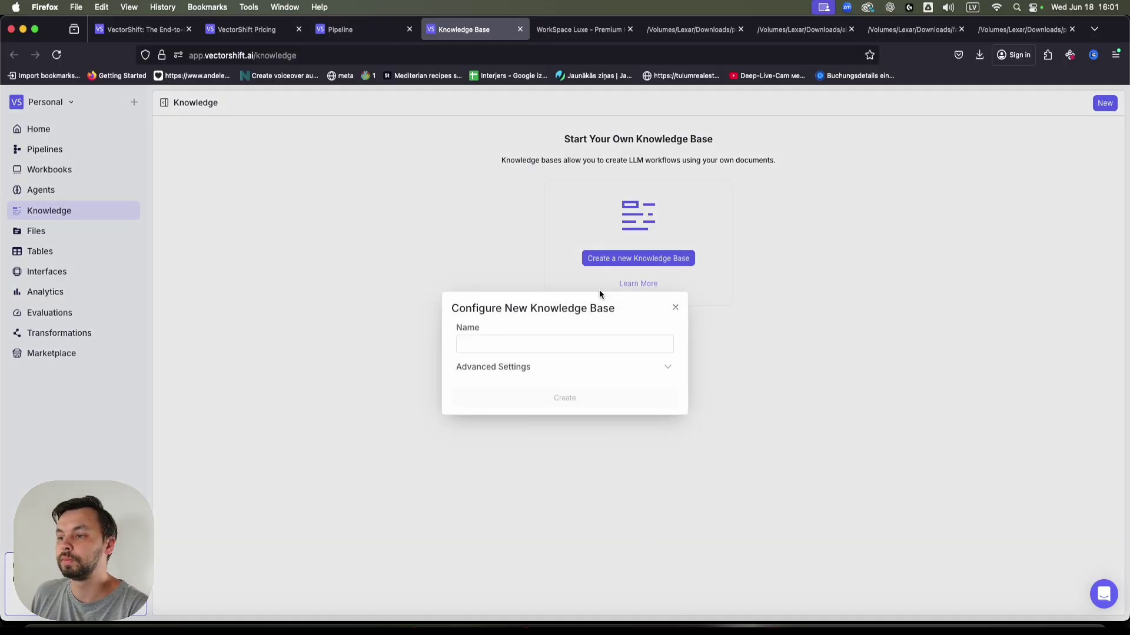
pyautogui.click(511, 343)
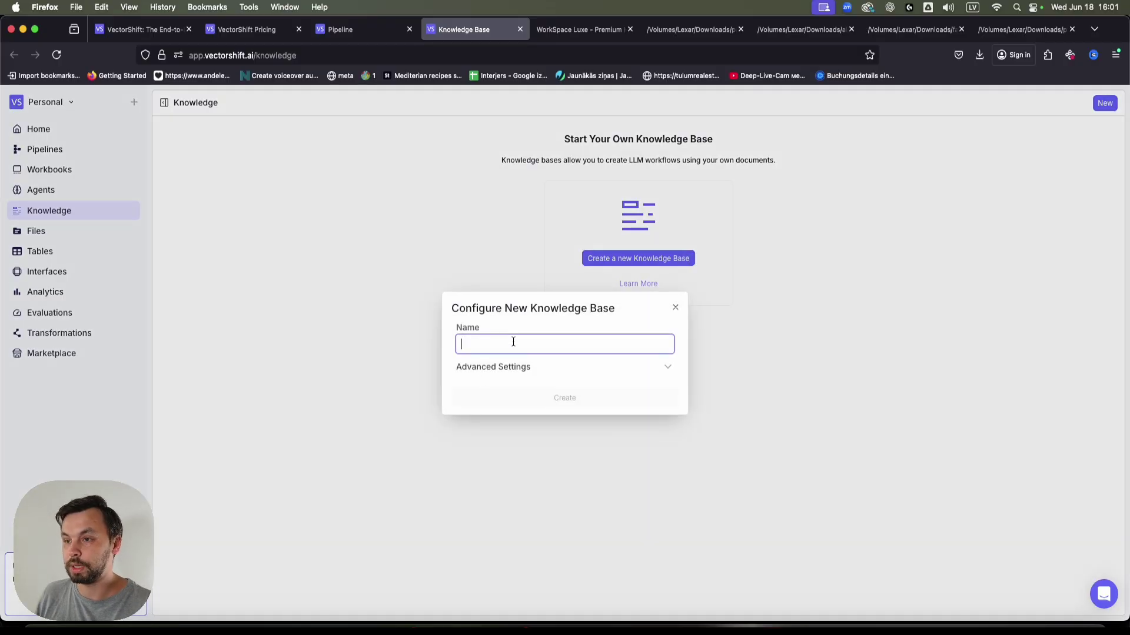
pyautogui.write('Luxe - premium')
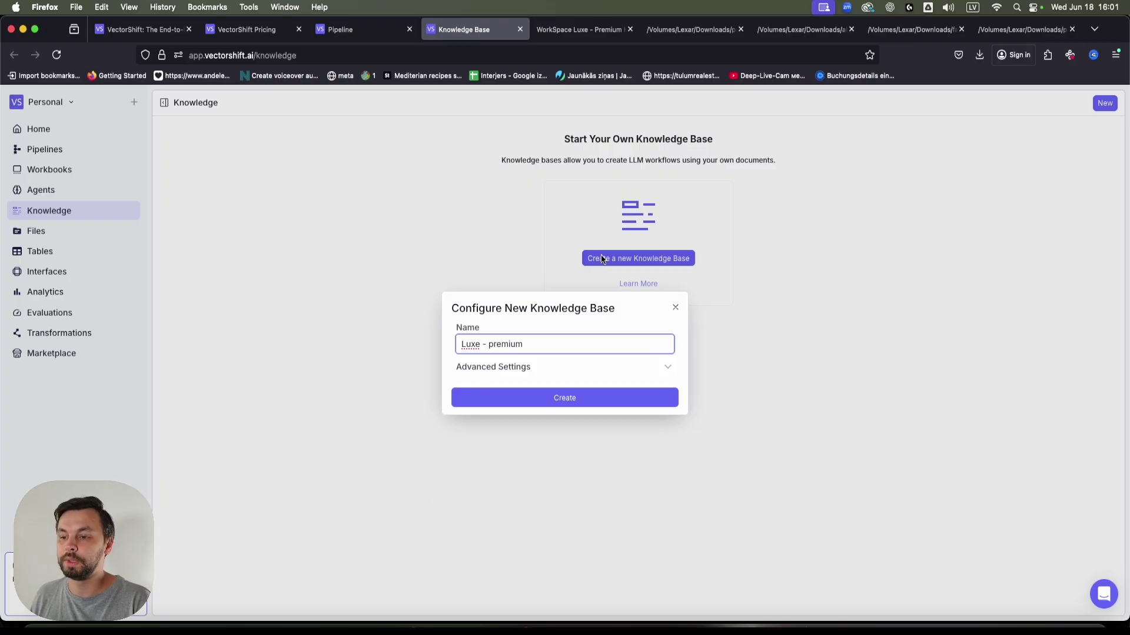
pyautogui.click(574, 398)
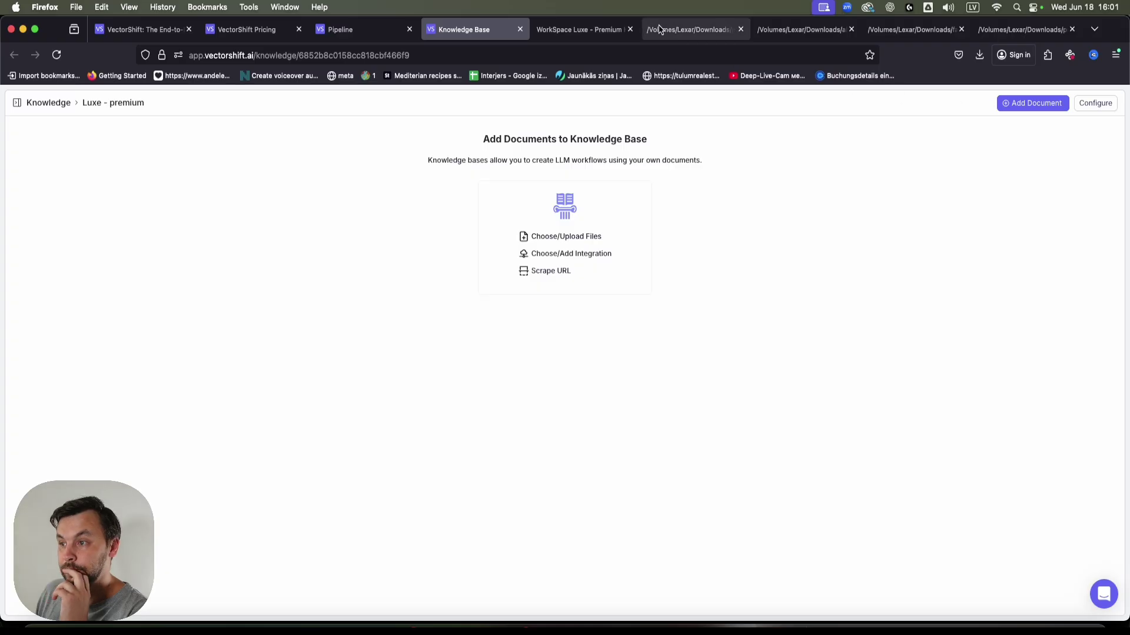
# - Review the payment and shipping, company, FAQ and products text files open in the browser as source material for the knowledge base
pyautogui.click(676, 30)
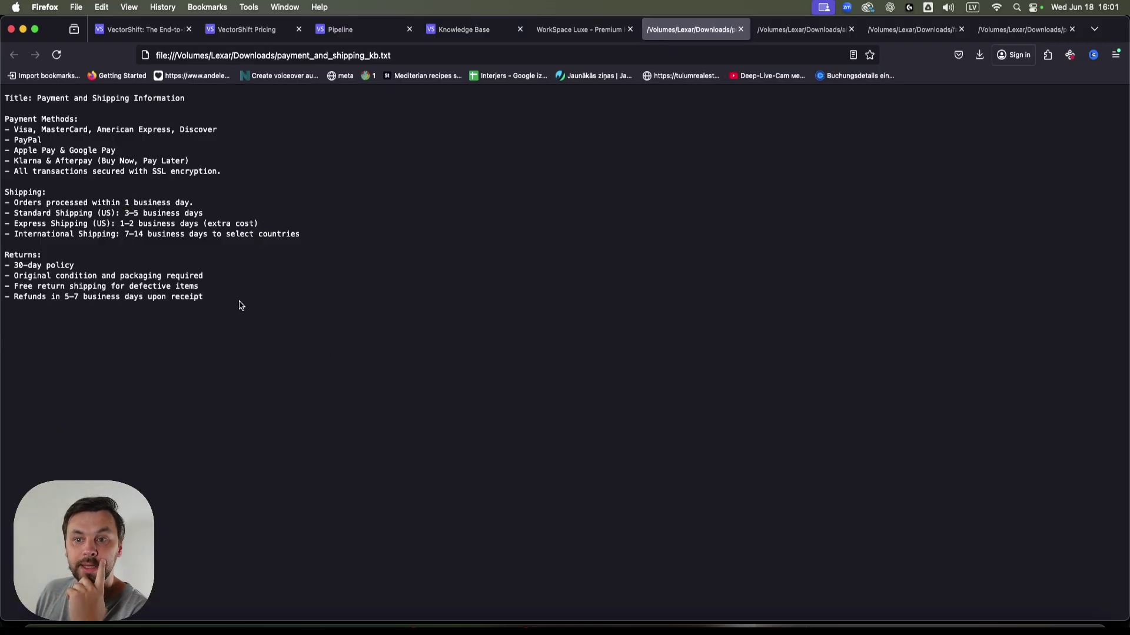
pyautogui.press('super+a')
pyautogui.click(362, 352)
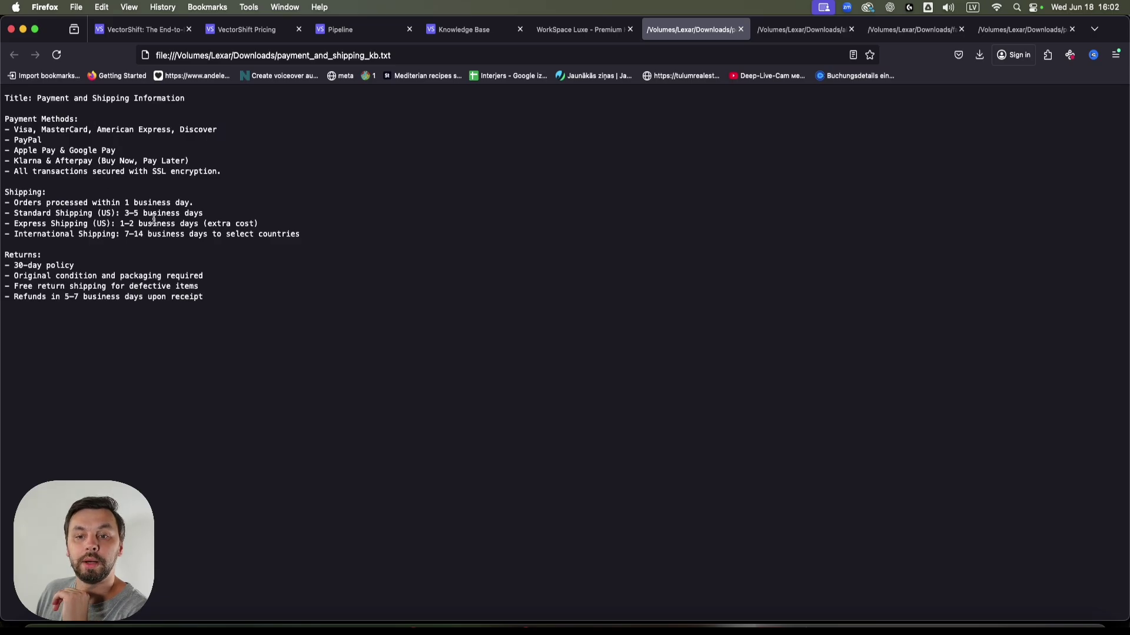
pyautogui.click(797, 30)
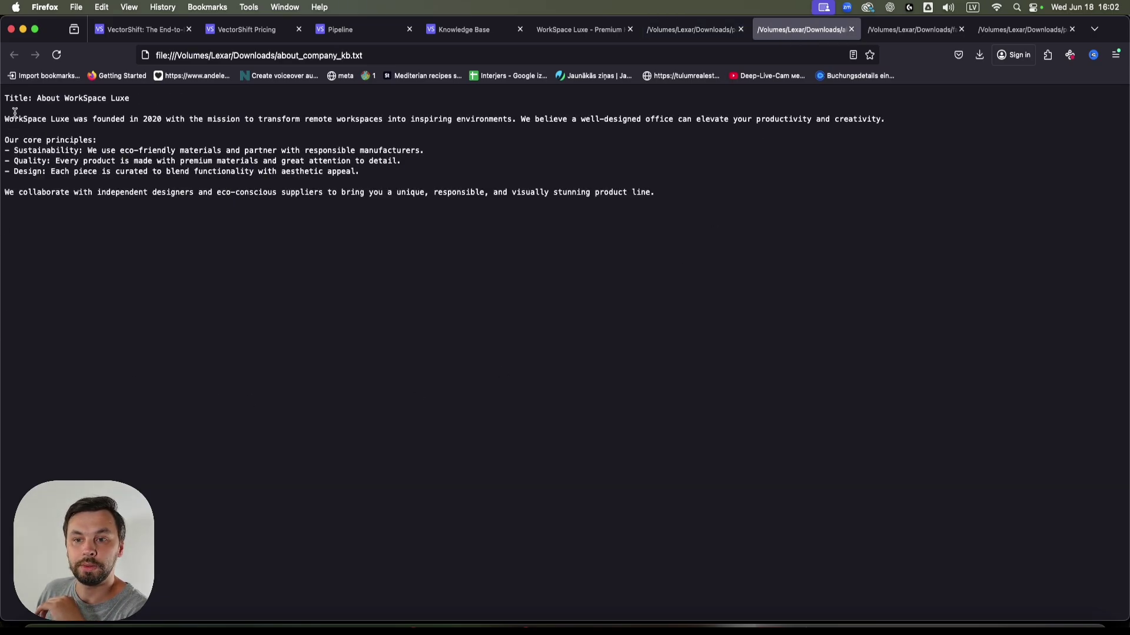
pyautogui.moveTo(15, 112); pyautogui.dragTo(136, 215)
pyautogui.click(567, 235)
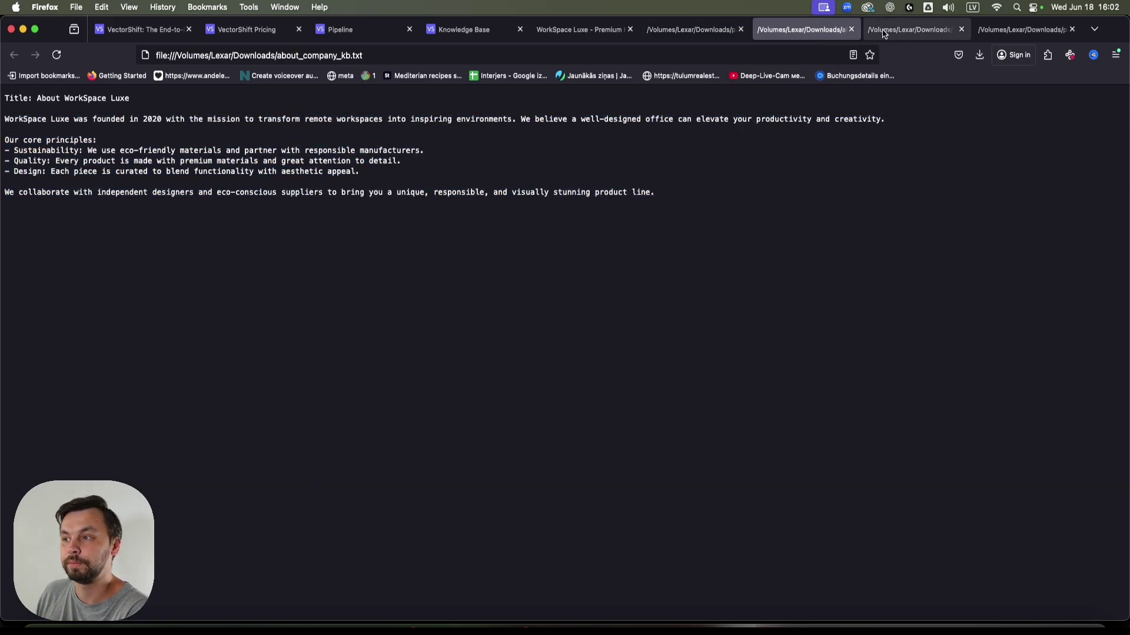
pyautogui.press('super+a')
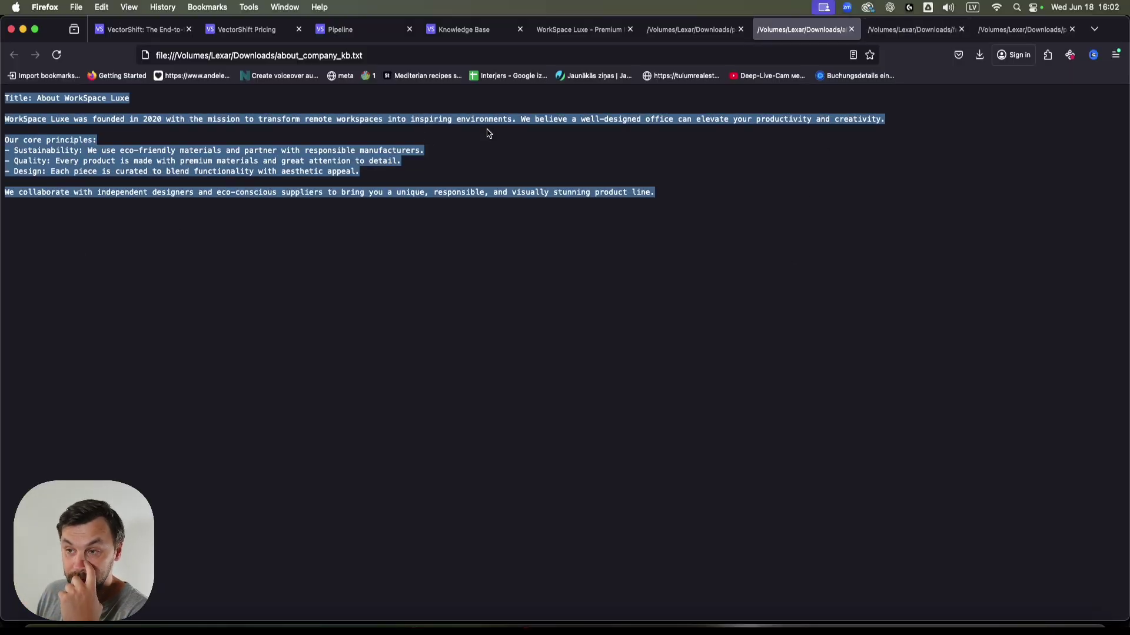
pyautogui.click(912, 29)
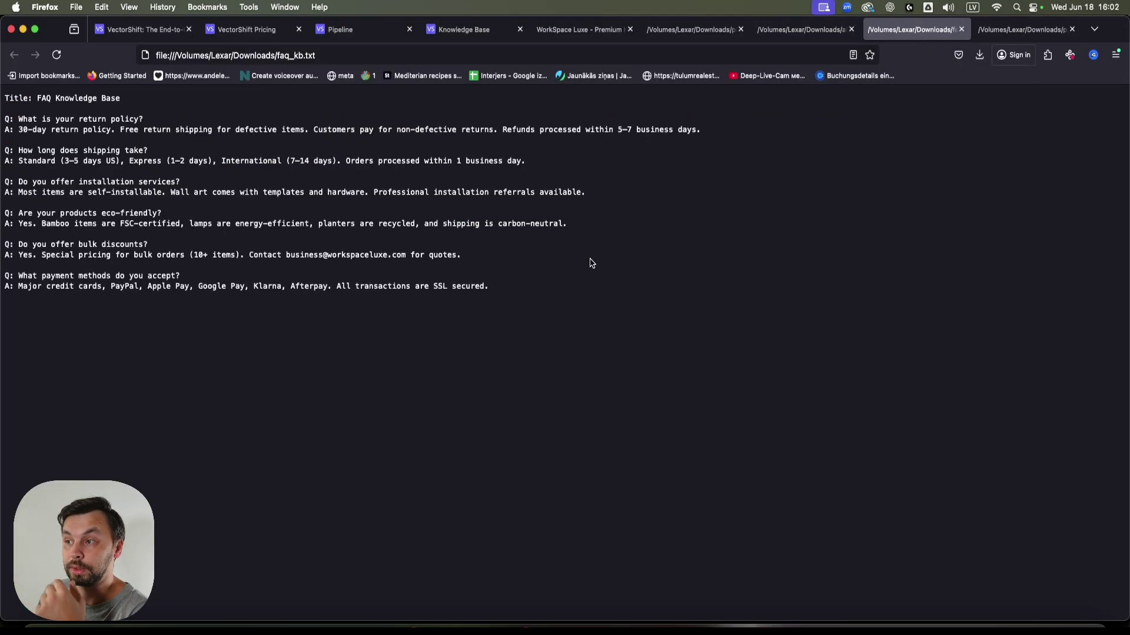
pyautogui.moveTo(549, 342); pyautogui.dragTo(2, 101)
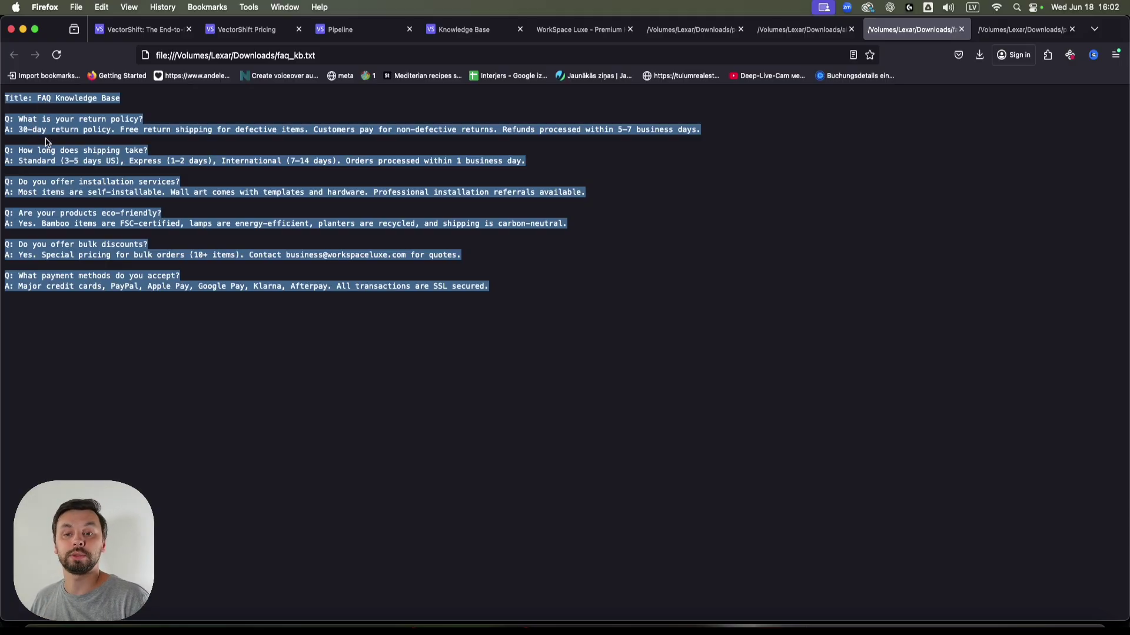
pyautogui.click(730, 411)
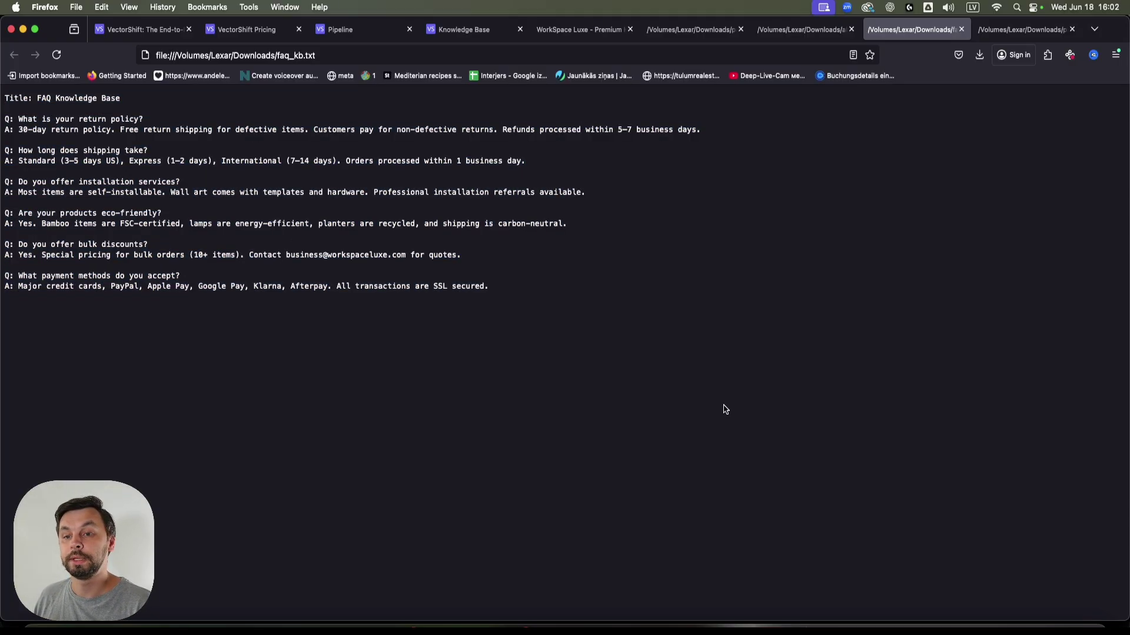
pyautogui.click(1022, 29)
pyautogui.moveTo(839, 283); pyautogui.dragTo(2, 92)
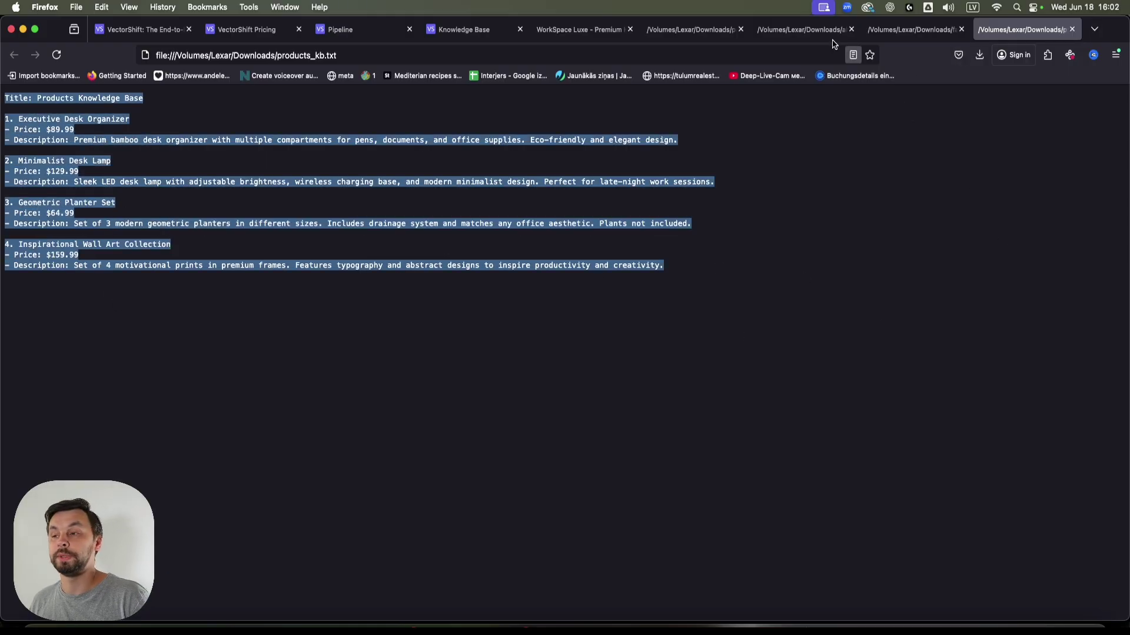
pyautogui.click(579, 29)
pyautogui.click(466, 34)
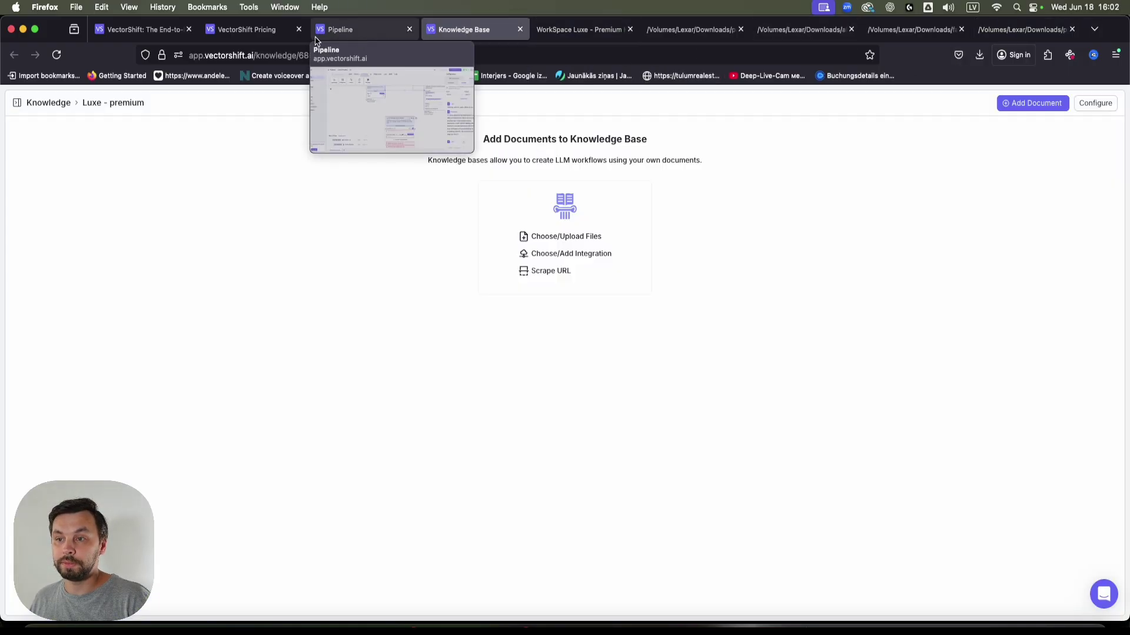
pyautogui.click(340, 29)
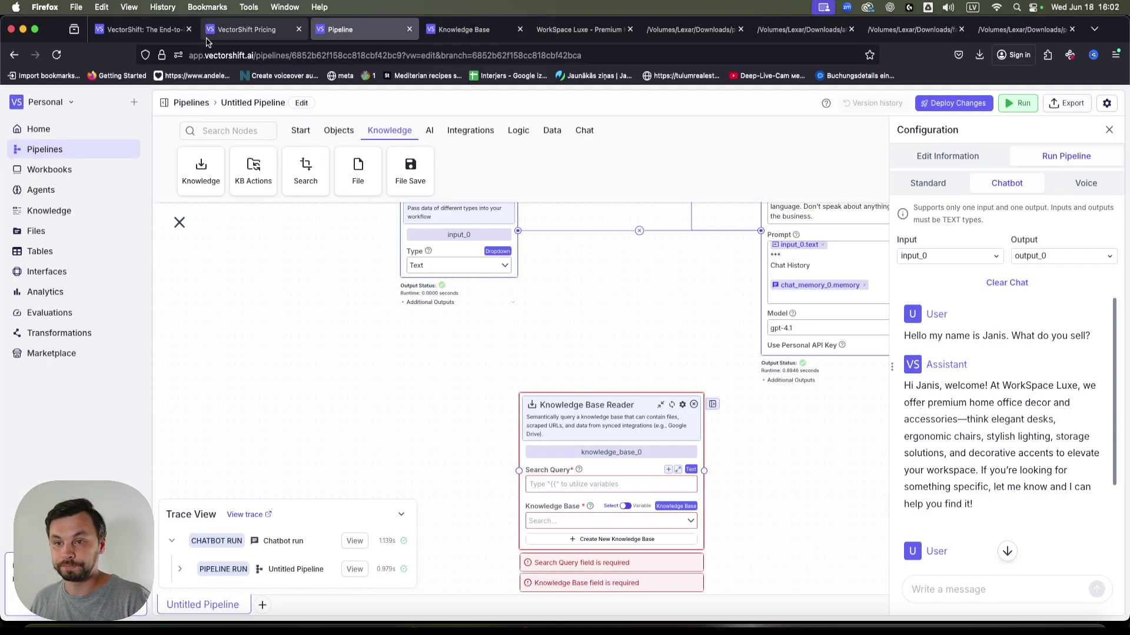
# - Upload payment_and_shipping_kb.txt, products_kb.txt, faq_kb.txt and about_company_kb.txt to the Luxe - premium knowledge base, finish adding files and return to the knowledge base list
pyautogui.click(464, 29)
pyautogui.click(1037, 104)
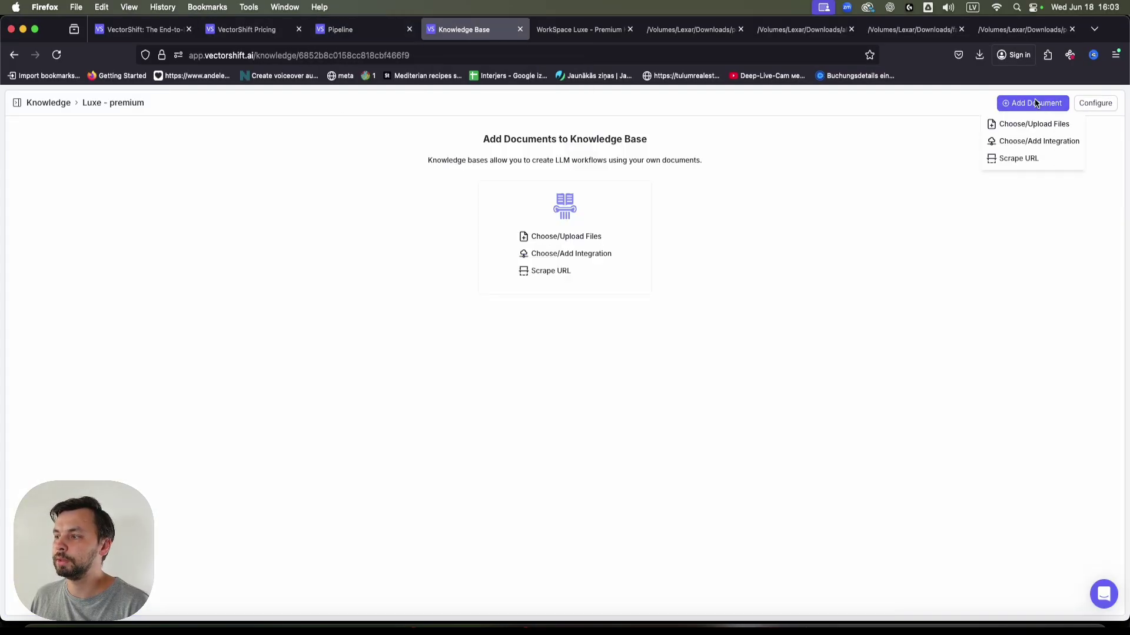
pyautogui.click(1039, 125)
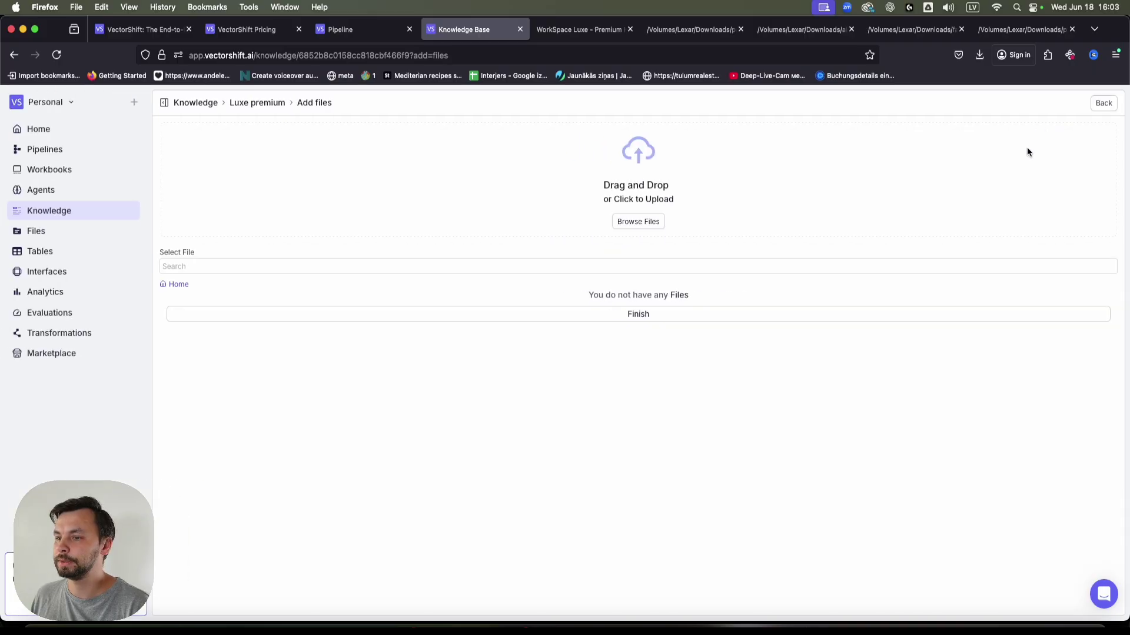
pyautogui.click(629, 221)
pyautogui.moveTo(732, 125); pyautogui.dragTo(581, 134)
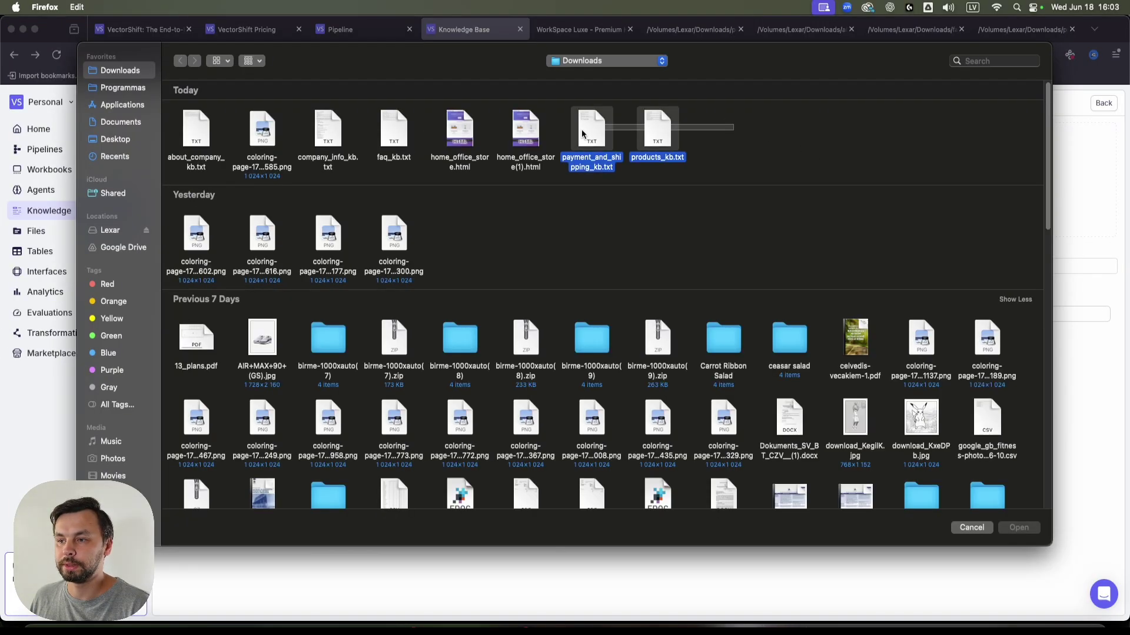
pyautogui.keyDown('super'); pyautogui.click(386, 132); pyautogui.keyUp('super')
pyautogui.keyDown('super'); pyautogui.click(329, 129); pyautogui.keyUp('super')
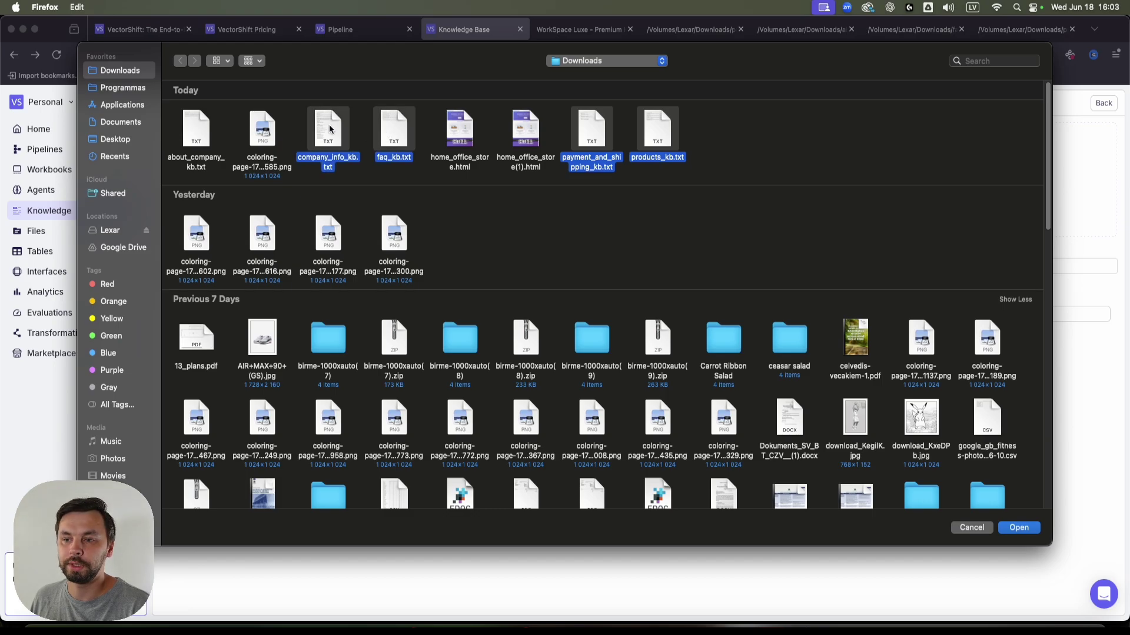
pyautogui.keyDown('super'); pyautogui.click(311, 119); pyautogui.keyUp('super')
pyautogui.keyDown('super'); pyautogui.click(196, 128); pyautogui.keyUp('super')
pyautogui.click(1018, 528)
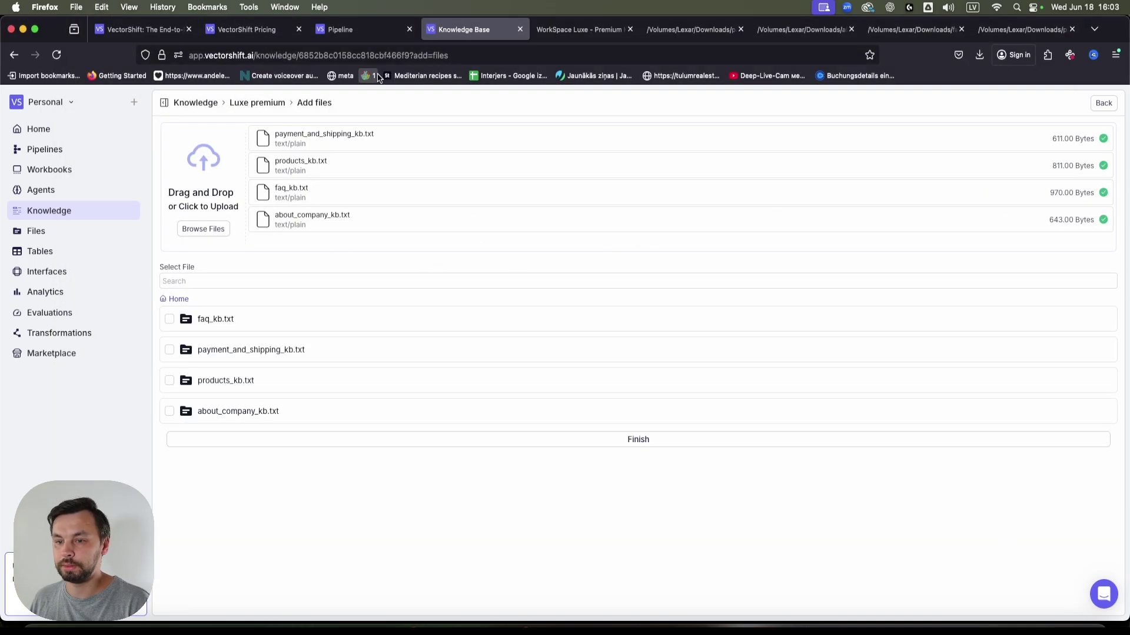
pyautogui.click(608, 441)
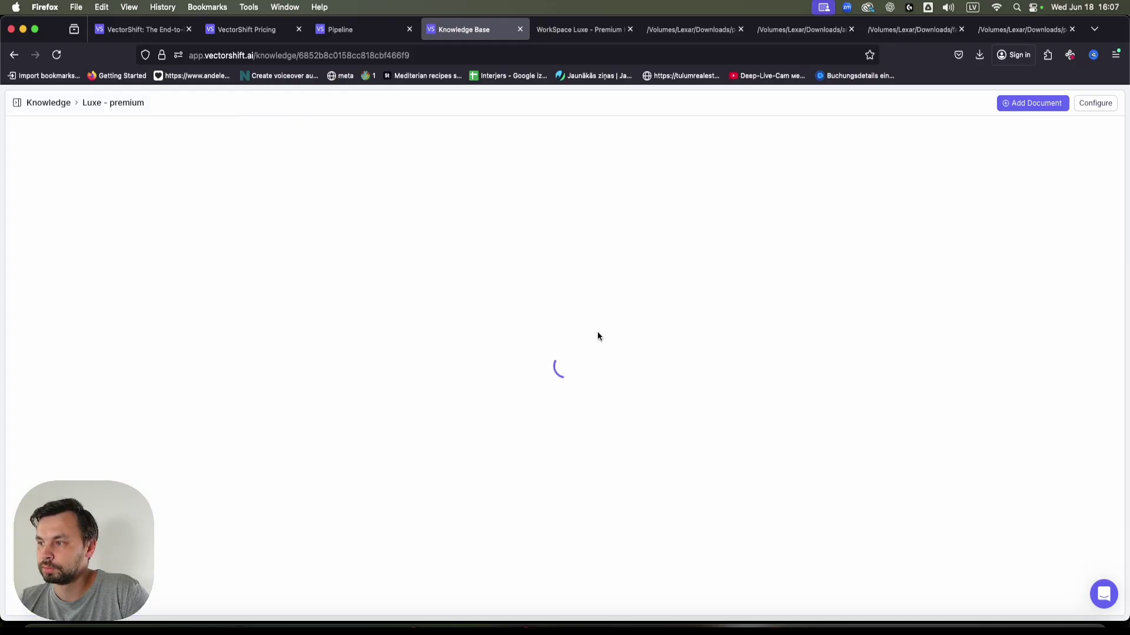
pyautogui.click(14, 55)
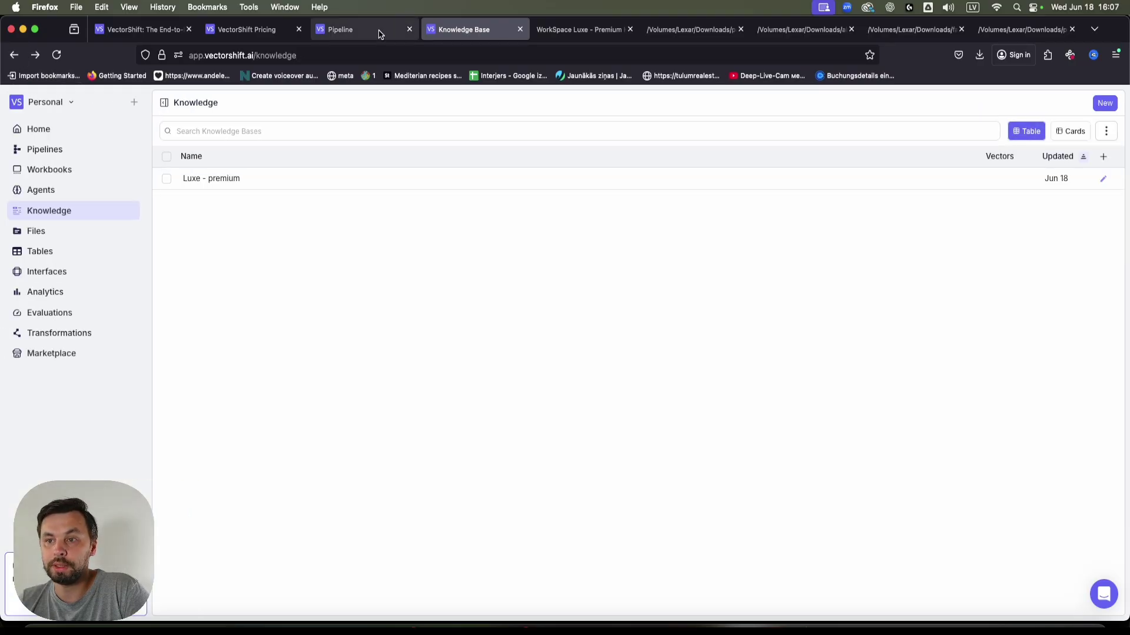
# - Return to the pipeline, feed the Input node into the Knowledge Base Reader's search query and select the Luxe - premium knowledge base for it
pyautogui.click(378, 30)
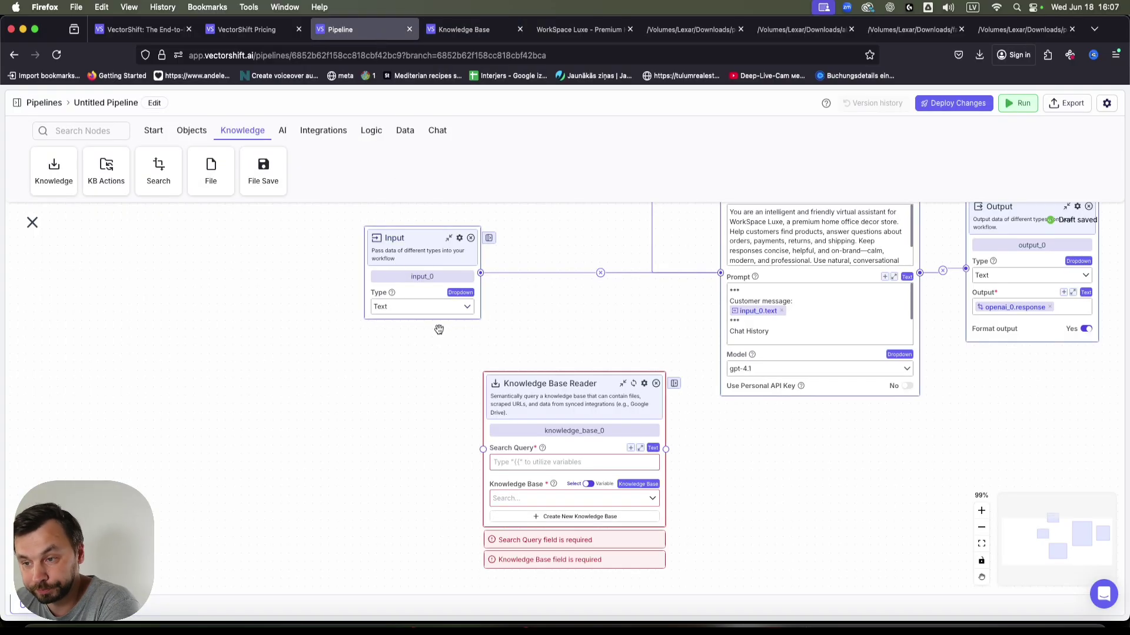
pyautogui.moveTo(479, 273)
pyautogui.moveTo(480, 273); pyautogui.dragTo(483, 450)
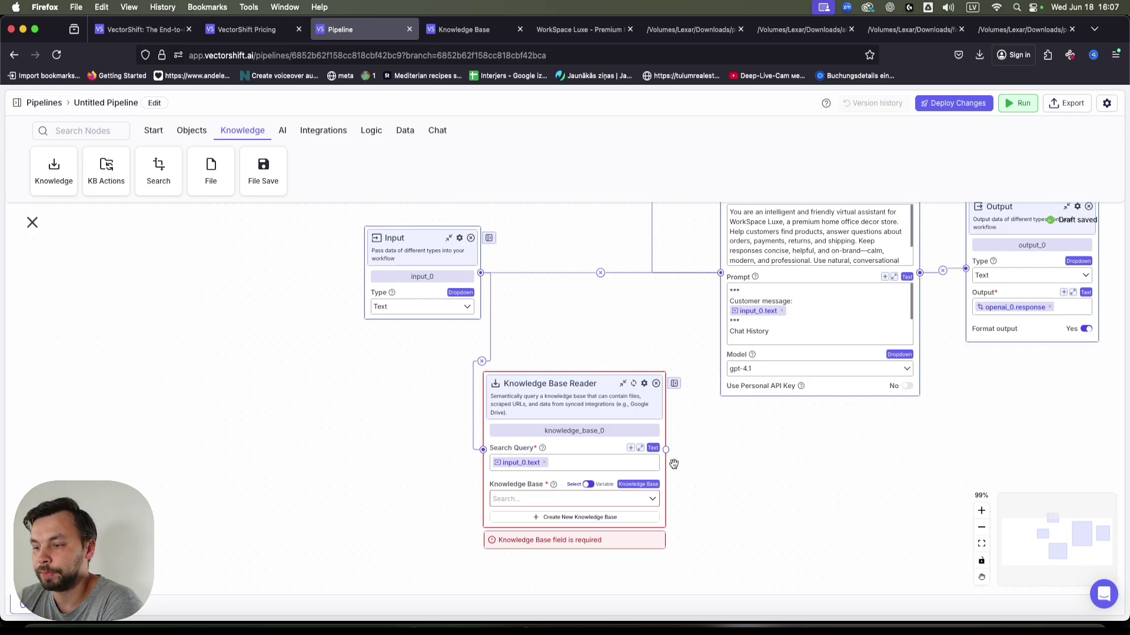
pyautogui.moveTo(666, 448)
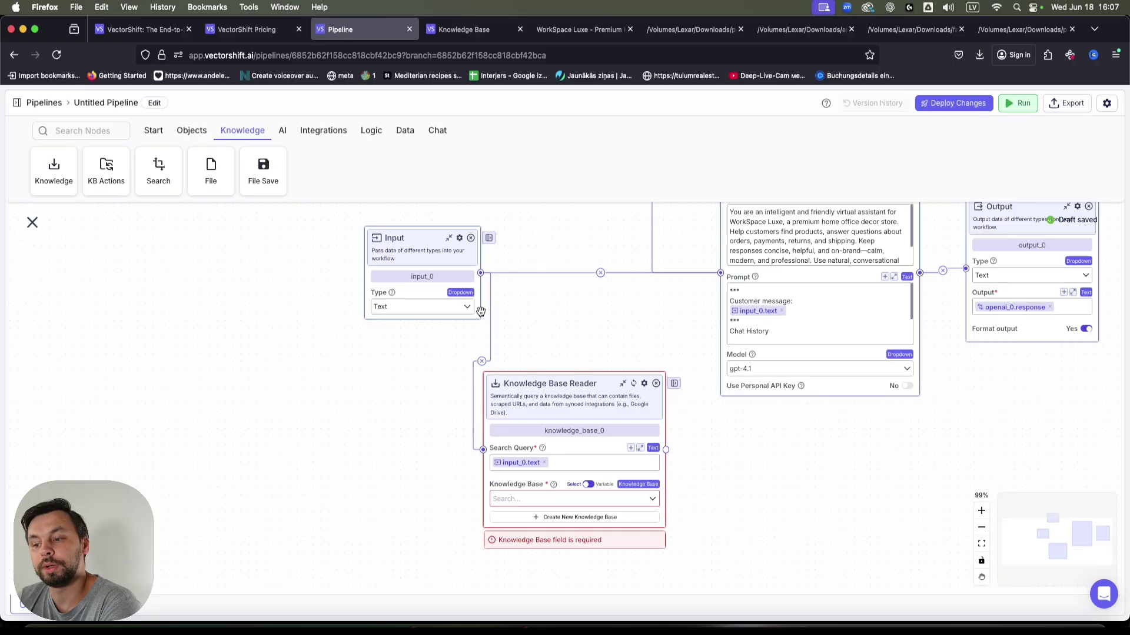
pyautogui.click(559, 499)
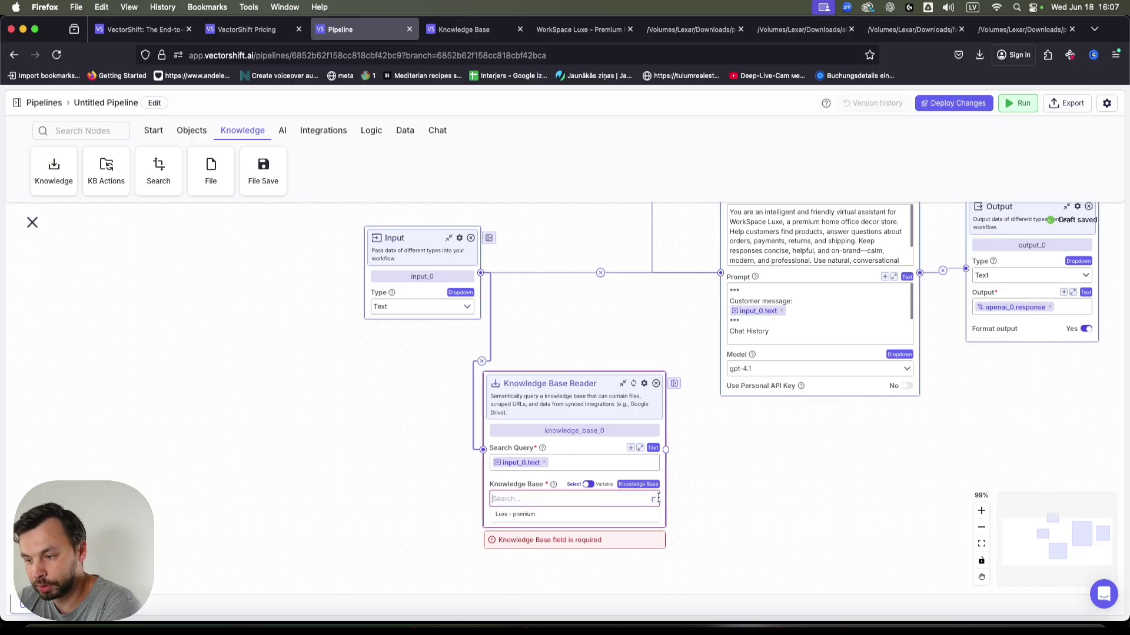
pyautogui.click(506, 514)
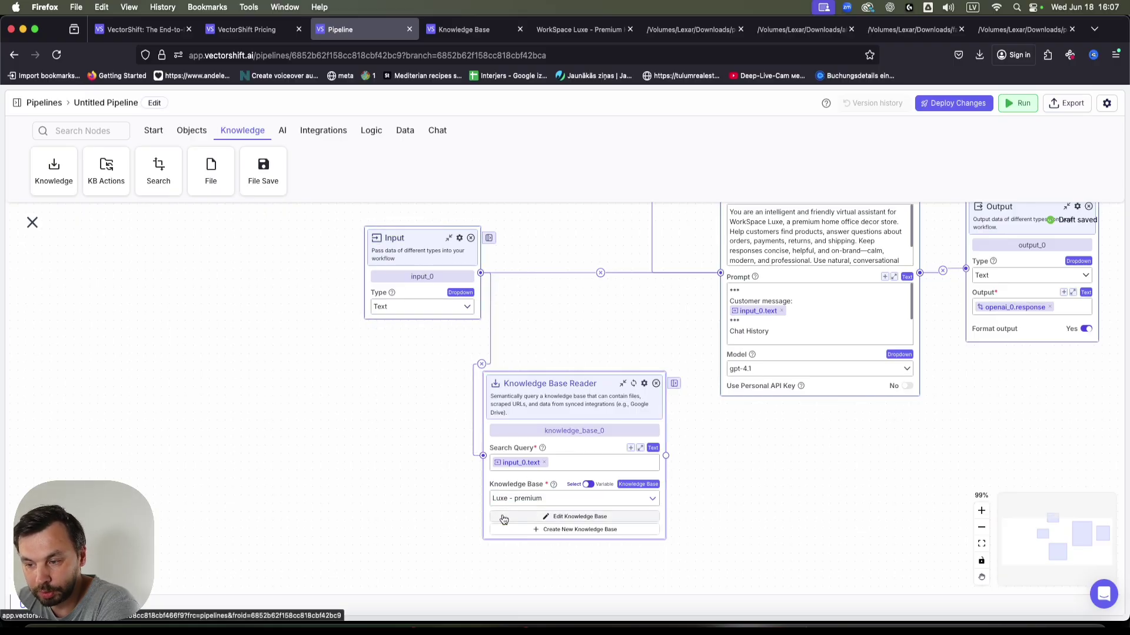
# - Connect the Knowledge Base Reader's output to the OpenAI node
pyautogui.moveTo(665, 456); pyautogui.dragTo(719, 277)
pyautogui.hscroll(5, 806, 531)
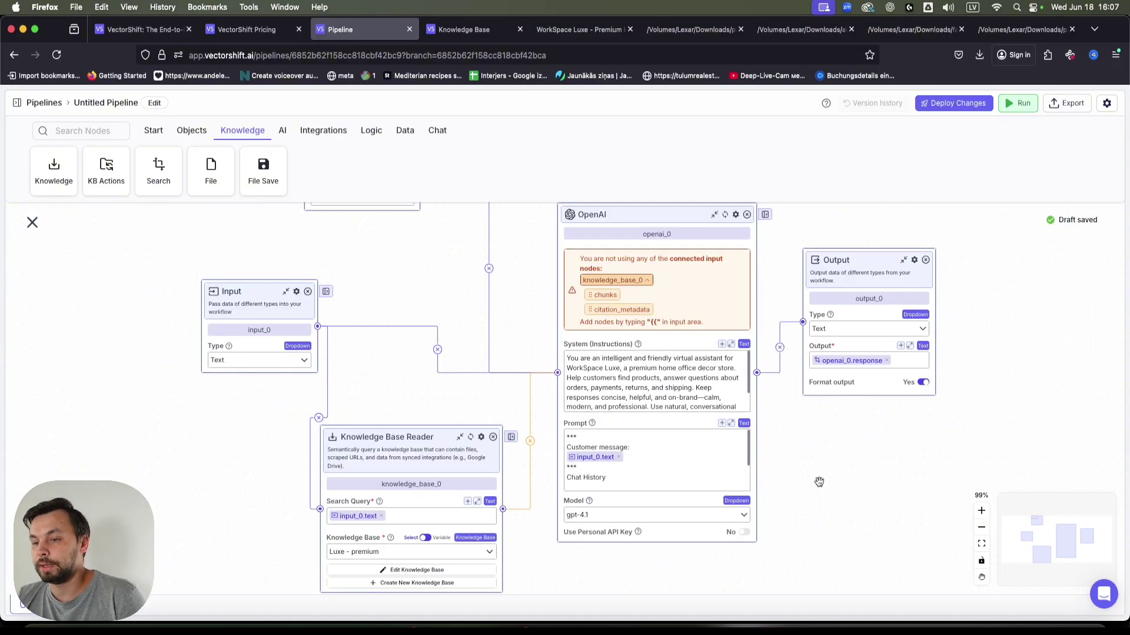
pyautogui.scroll(-5, 811, 483)
pyautogui.moveTo(708, 433); pyautogui.dragTo(774, 474)
pyautogui.scroll(-2, 659, 439)
# - Extend the OpenAI prompt below the chat history with a *** separator, the label "Knowledge base" and the knowledge_base_0.chunks variable
pyautogui.click(659, 440)
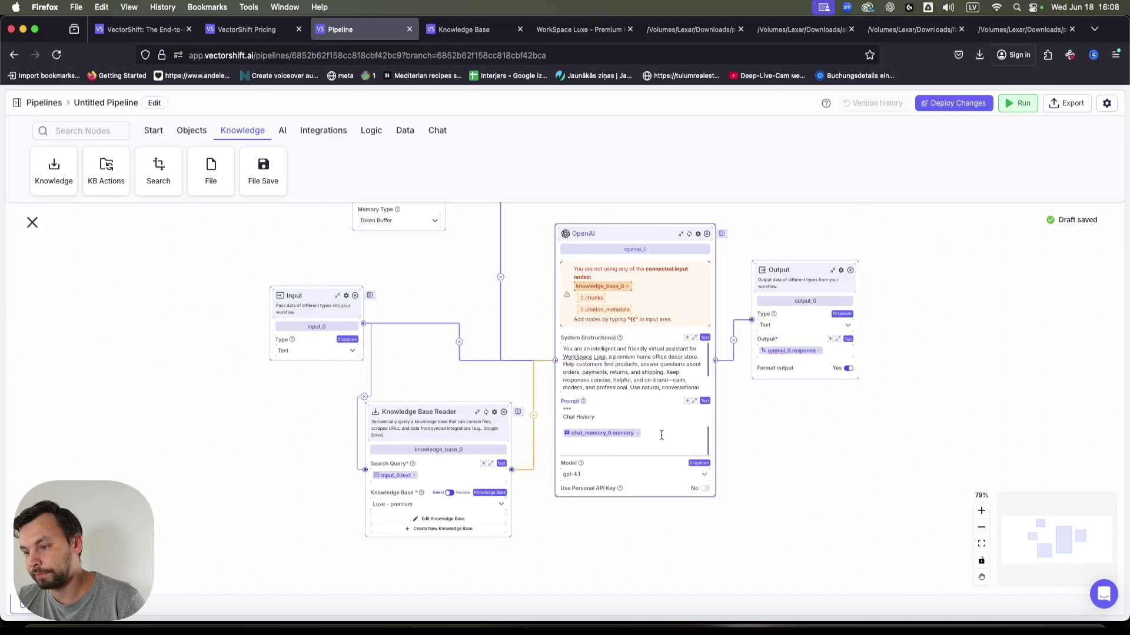
pyautogui.write('{')
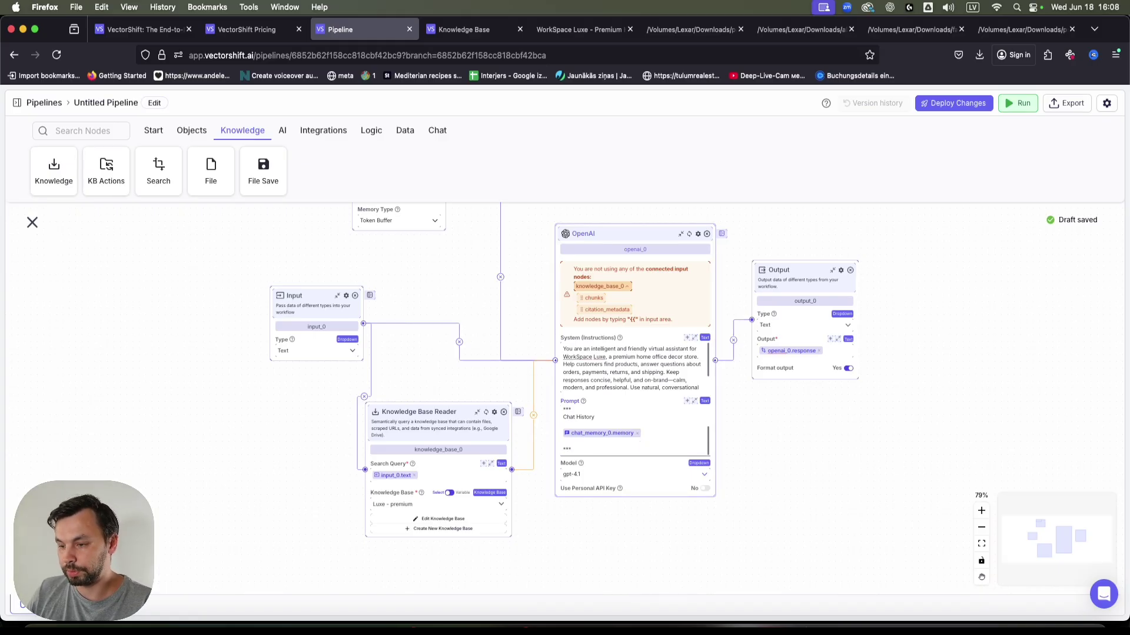
pyautogui.press('BackSpace')
pyautogui.press('BackSpace')
pyautogui.moveTo(599, 307); pyautogui.dragTo(616, 453)
pyautogui.scroll(3, 614, 369)
pyautogui.scroll(-3, 611, 368)
pyautogui.scroll(3, 599, 376)
pyautogui.scroll(-5, 590, 356)
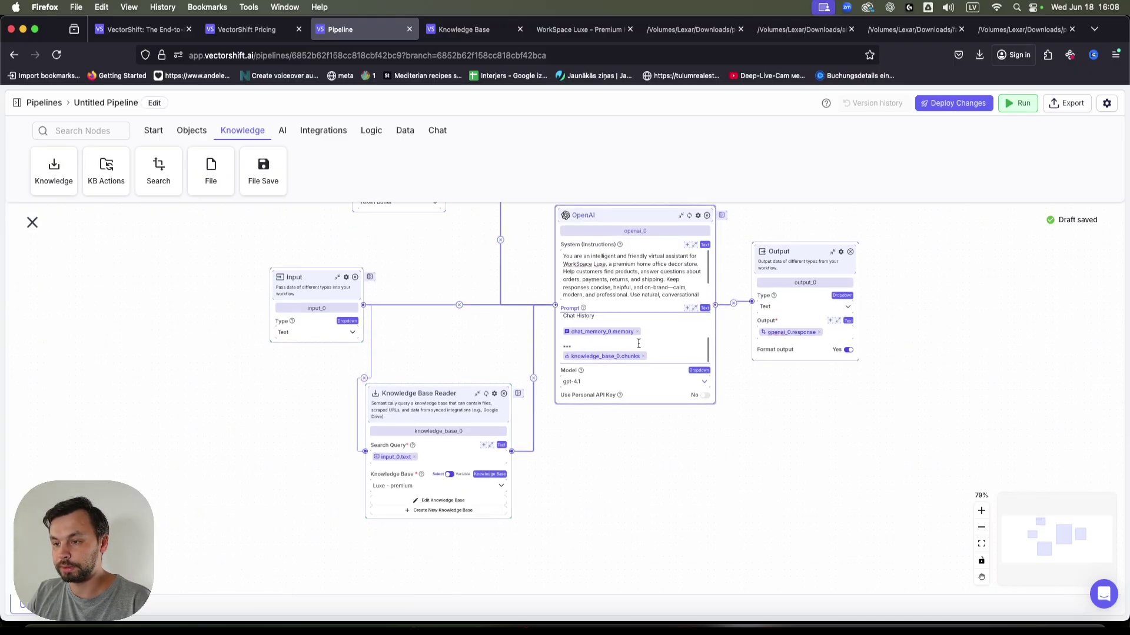
pyautogui.scroll(1, 612, 346)
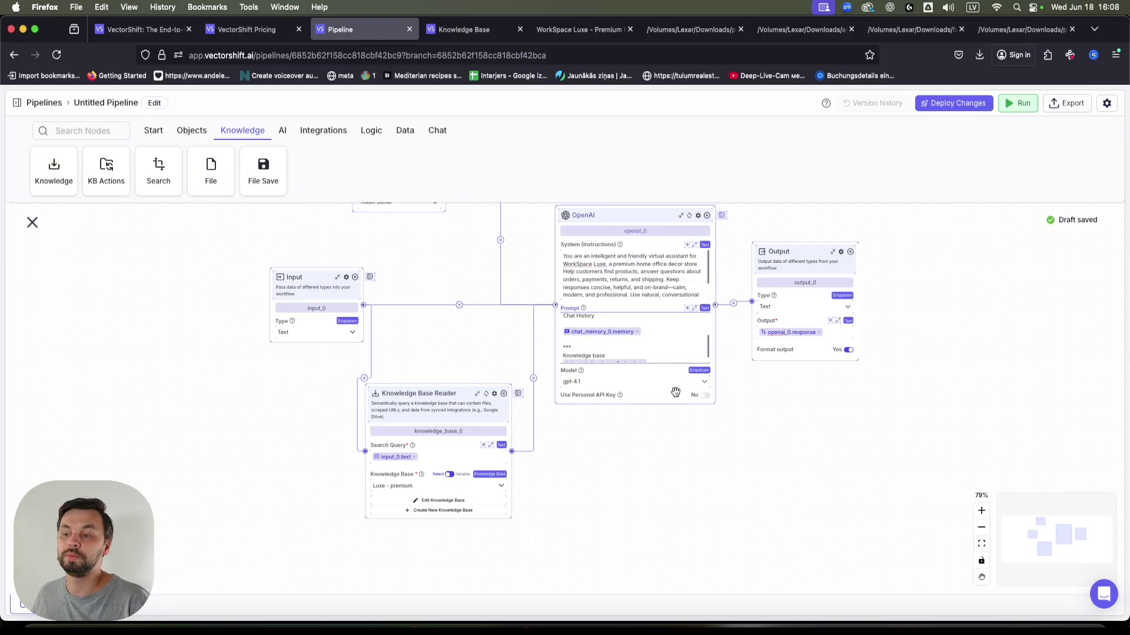
pyautogui.scroll(2, 693, 476)
pyautogui.scroll(-1, 667, 405)
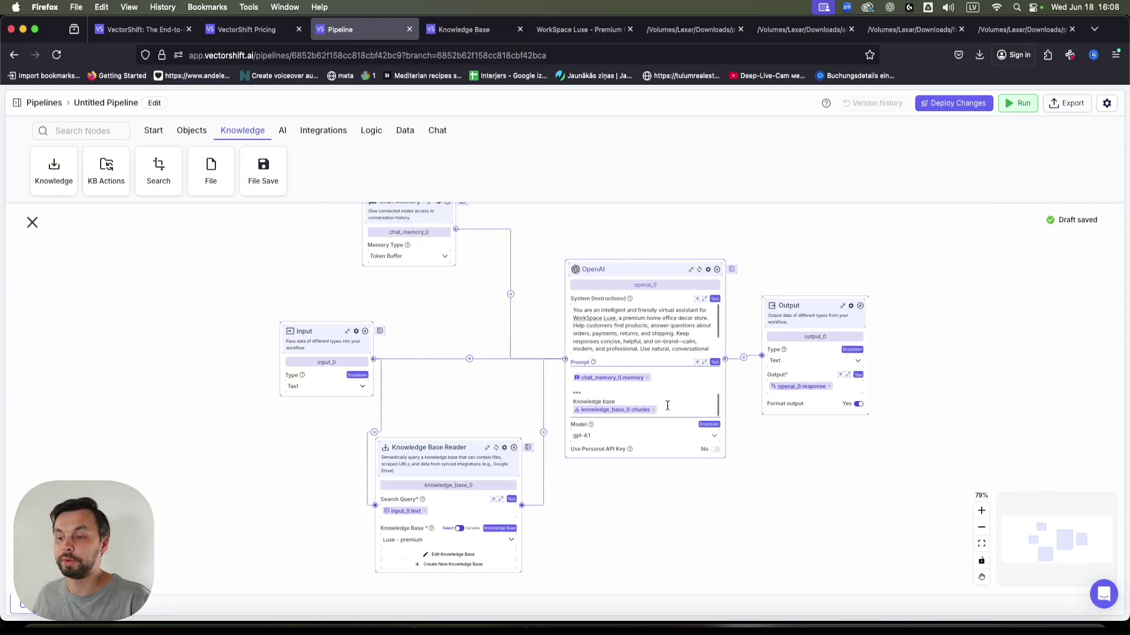
# - Open the pipeline's run view in Chatbot mode and clear the previous chat
pyautogui.click(1019, 104)
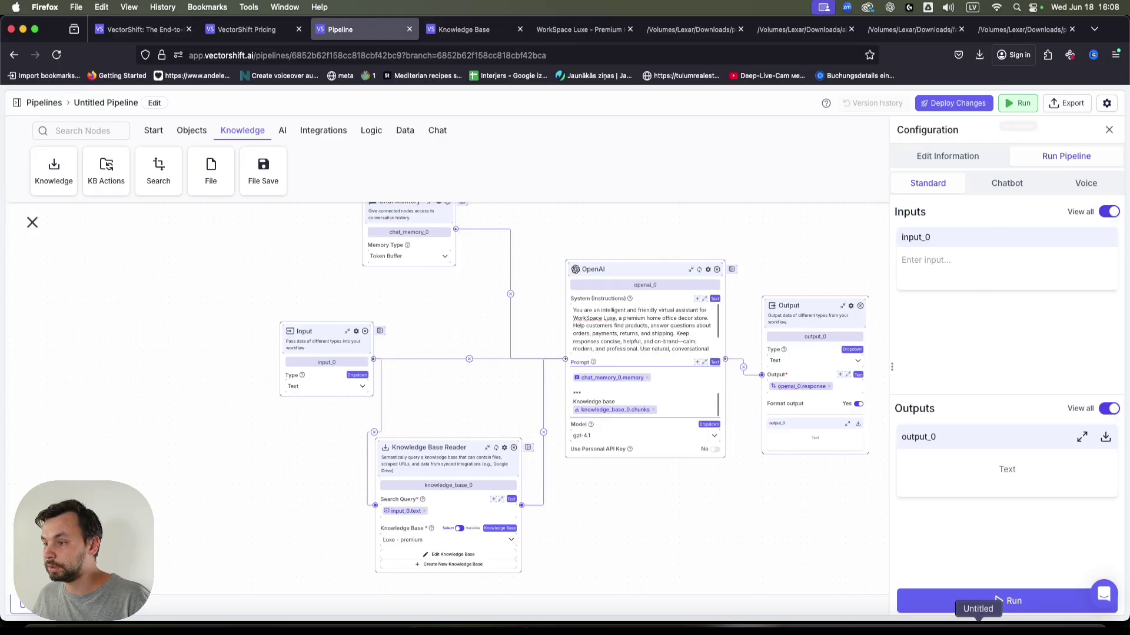
pyautogui.click(1005, 182)
pyautogui.scroll(-5, 998, 547)
pyautogui.click(1007, 283)
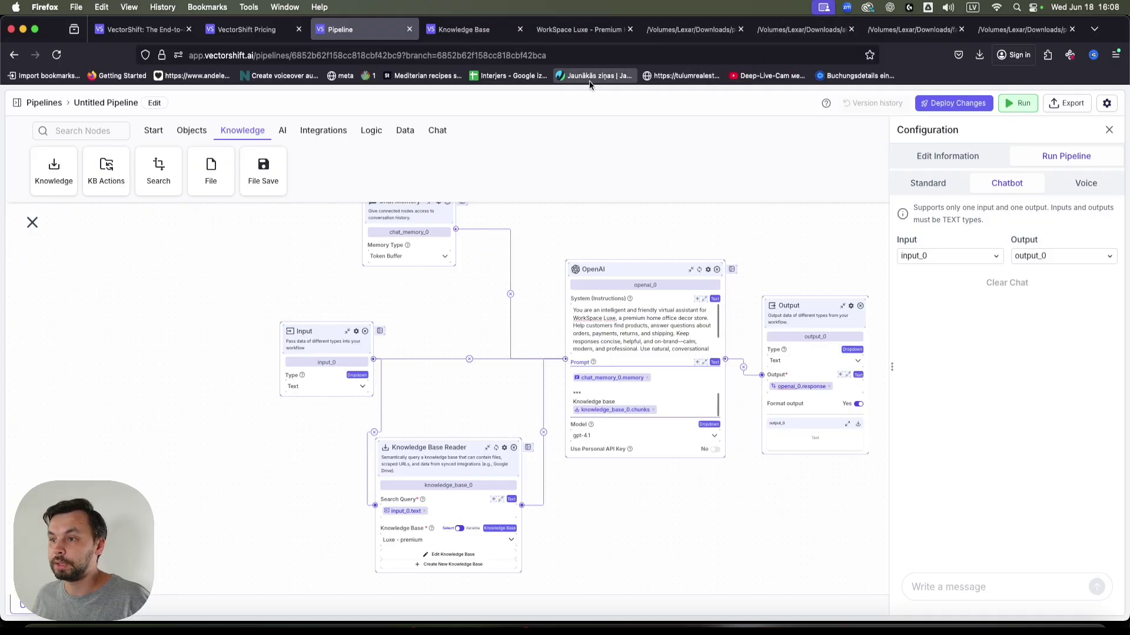
# - Look through the source text files and find the Executive Desk Organizer entry in products_kb.txt for a test question
pyautogui.click(692, 29)
pyautogui.click(801, 29)
pyautogui.click(903, 31)
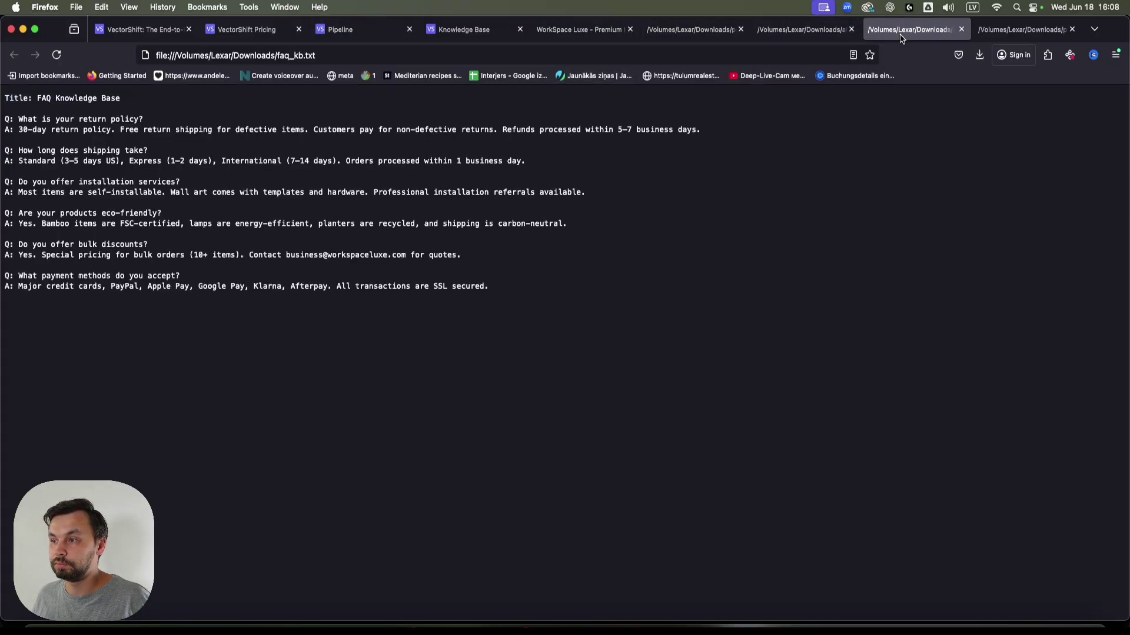
pyautogui.click(1002, 30)
pyautogui.press('super+a')
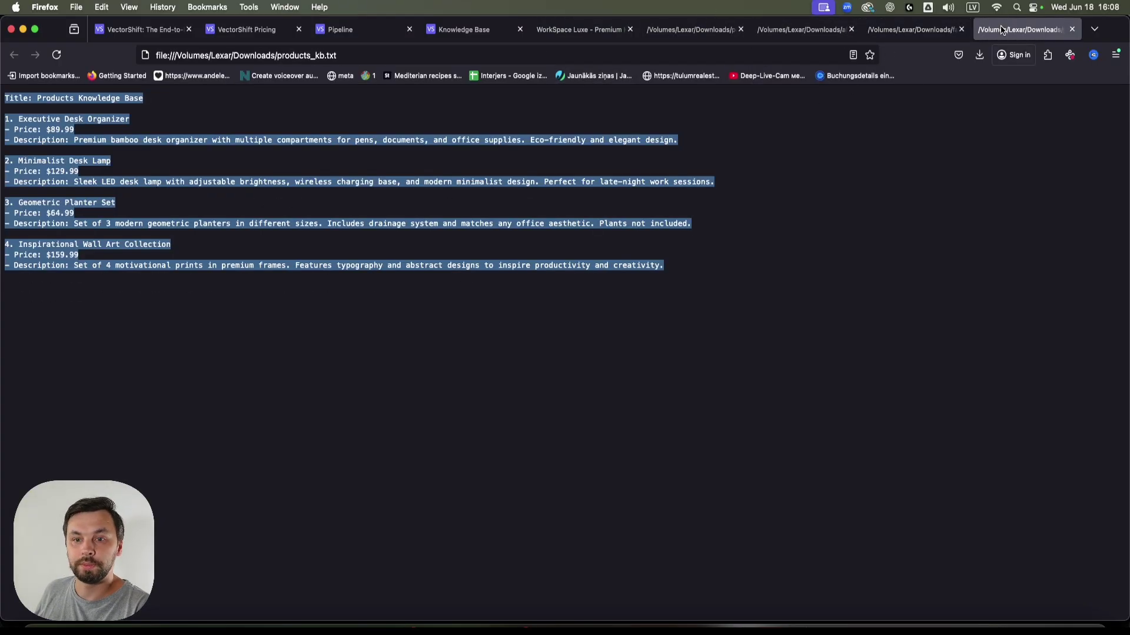
pyautogui.click(181, 289)
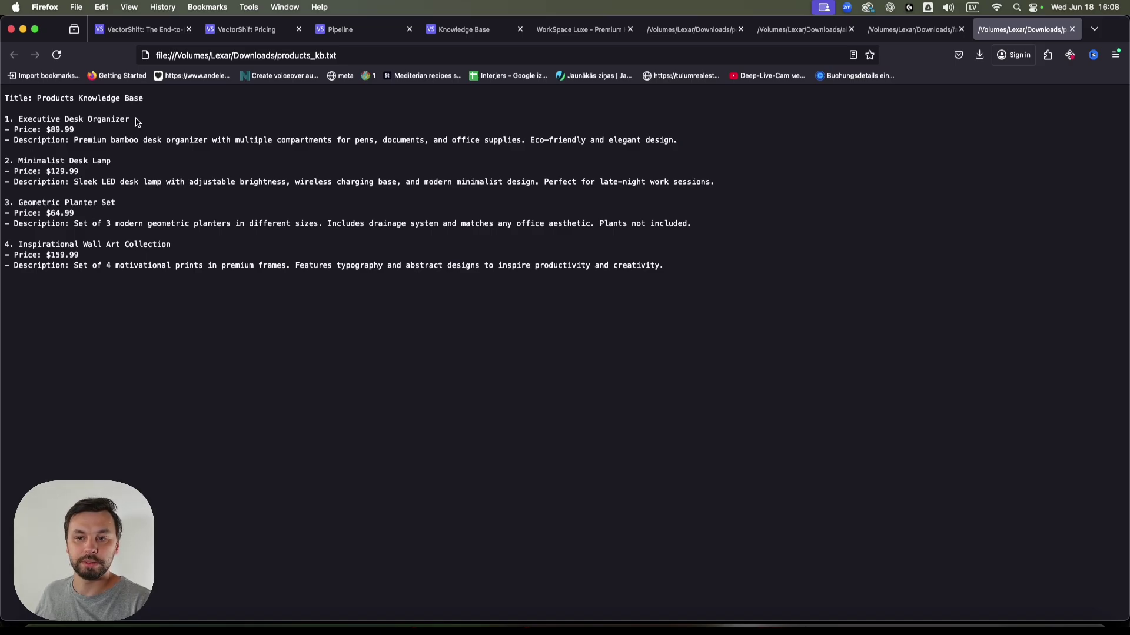
pyautogui.moveTo(135, 122); pyautogui.dragTo(20, 116)
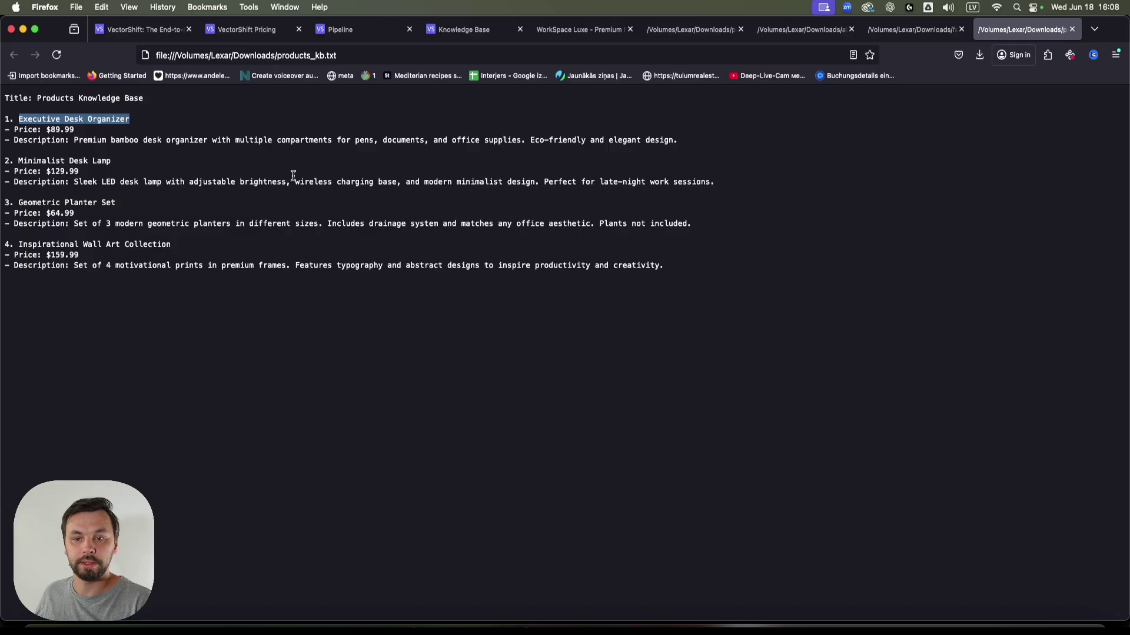
# - Return to the pipeline and ask the chatbot "How much does the Executive Desk Organizer cost?"
pyautogui.click(346, 29)
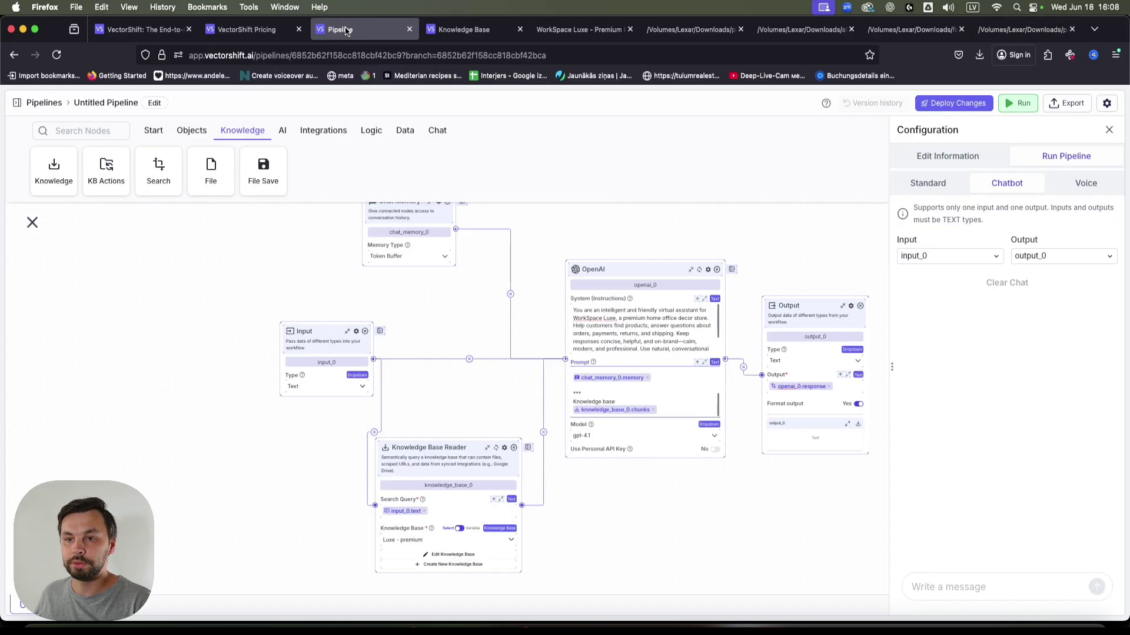
pyautogui.click(238, 32)
pyautogui.click(353, 30)
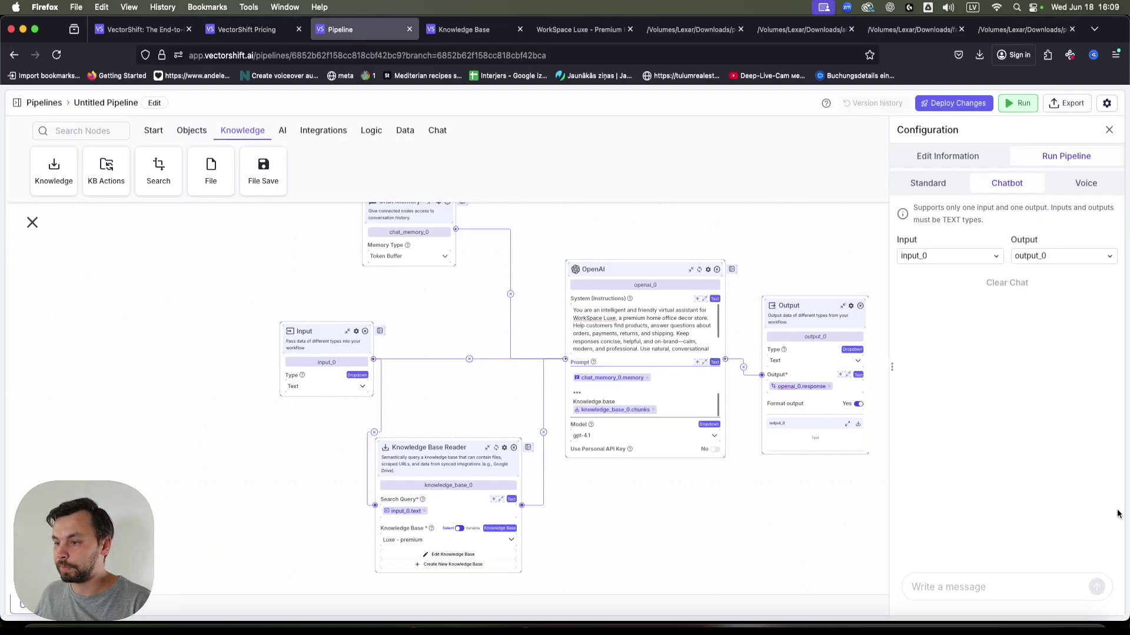
pyautogui.click(963, 584)
pyautogui.write('How')
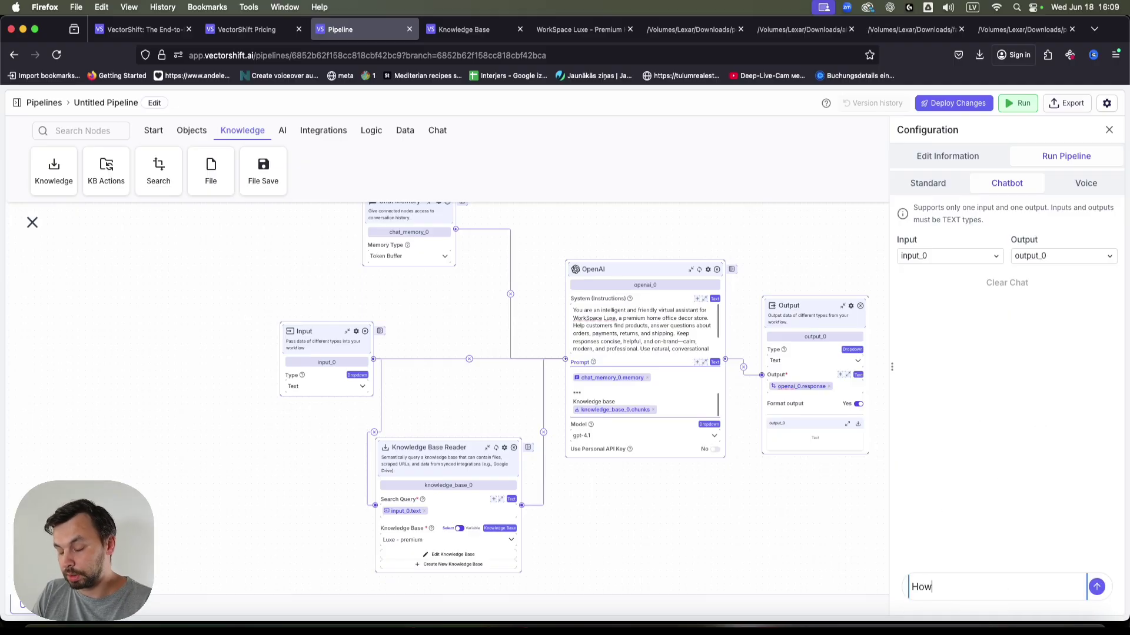
pyautogui.write(' much does the Executive Desk Organizer')
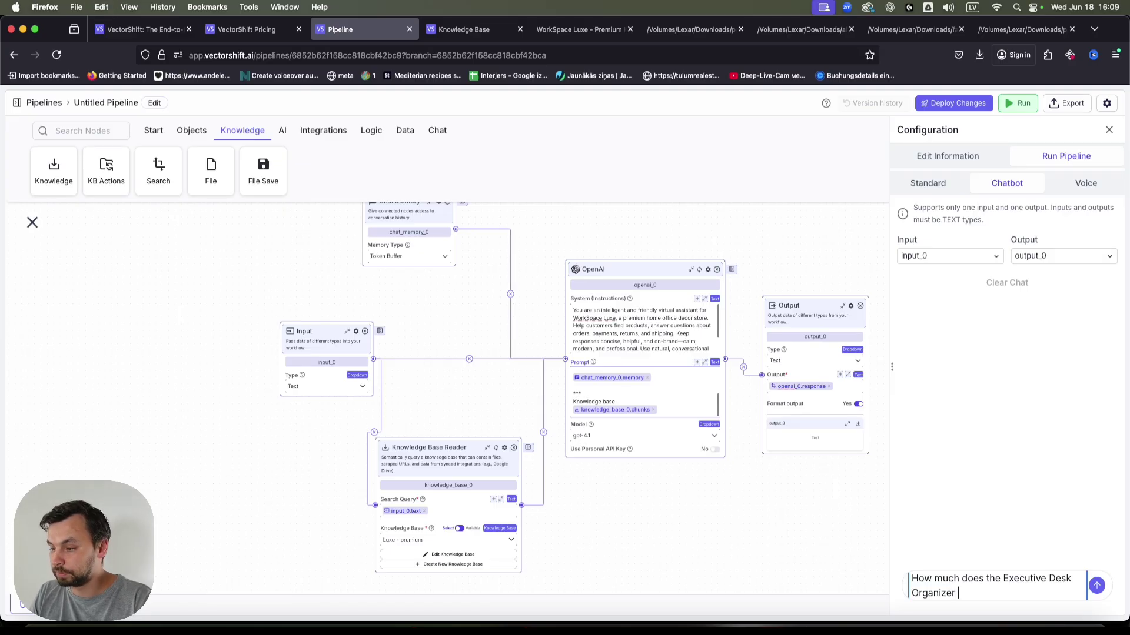
pyautogui.write(' cost?')
pyautogui.press('Return')
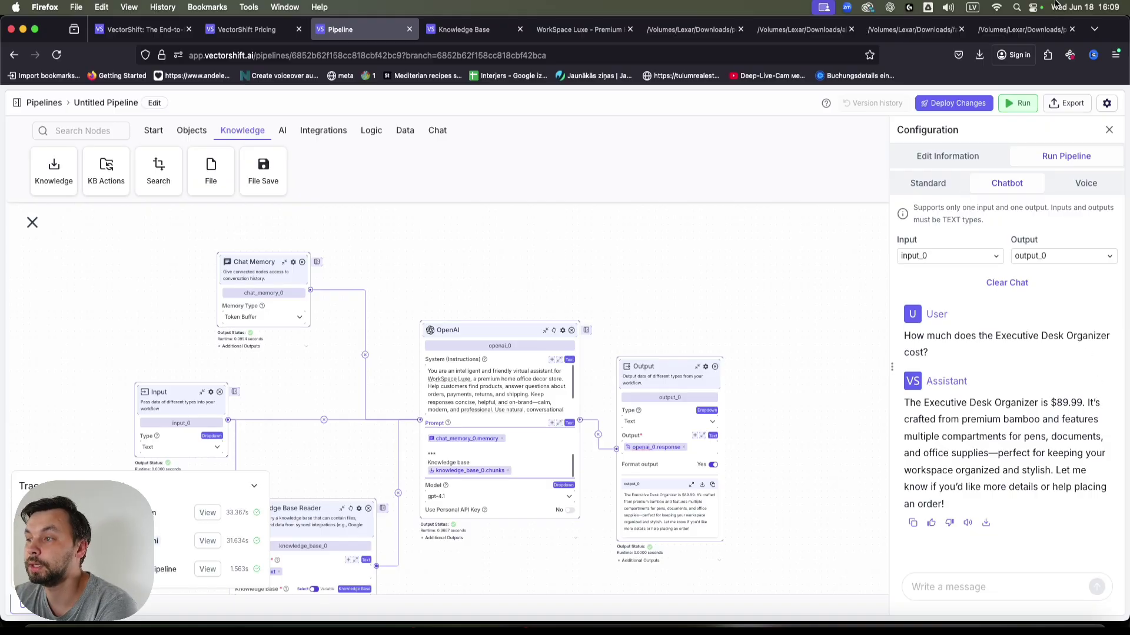
# - Compare the chatbot's Executive Desk Organizer answer with the price and description in products_kb.txt
pyautogui.click(1022, 29)
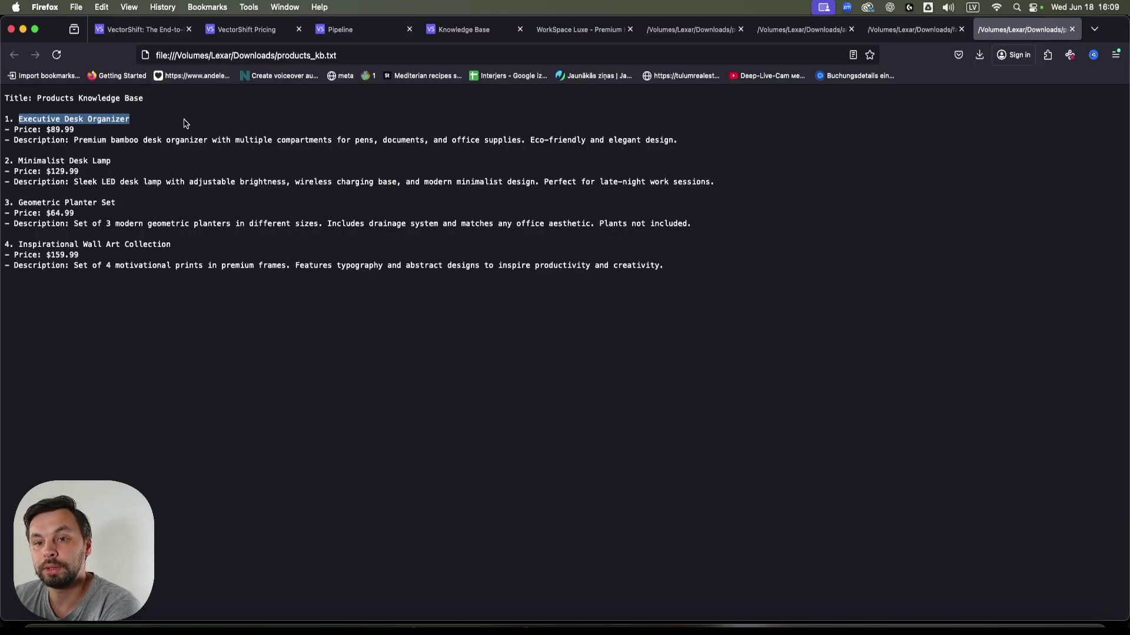
pyautogui.click(347, 33)
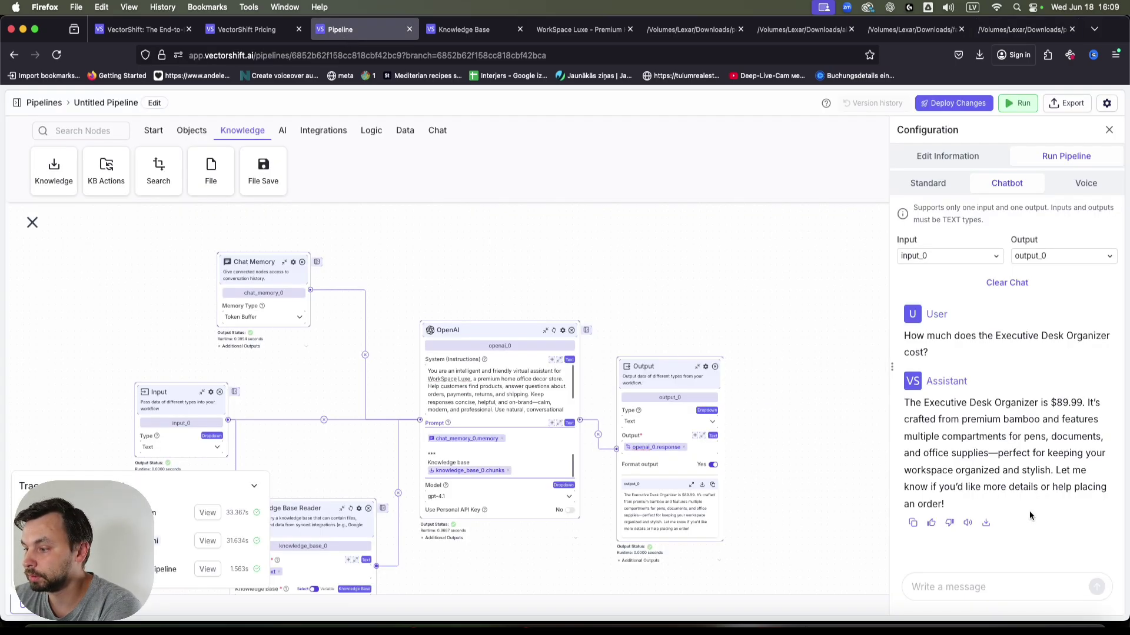
pyautogui.moveTo(918, 419); pyautogui.dragTo(1101, 453)
# - Ask the chatbot "What are the payment options?"
pyautogui.click(935, 578)
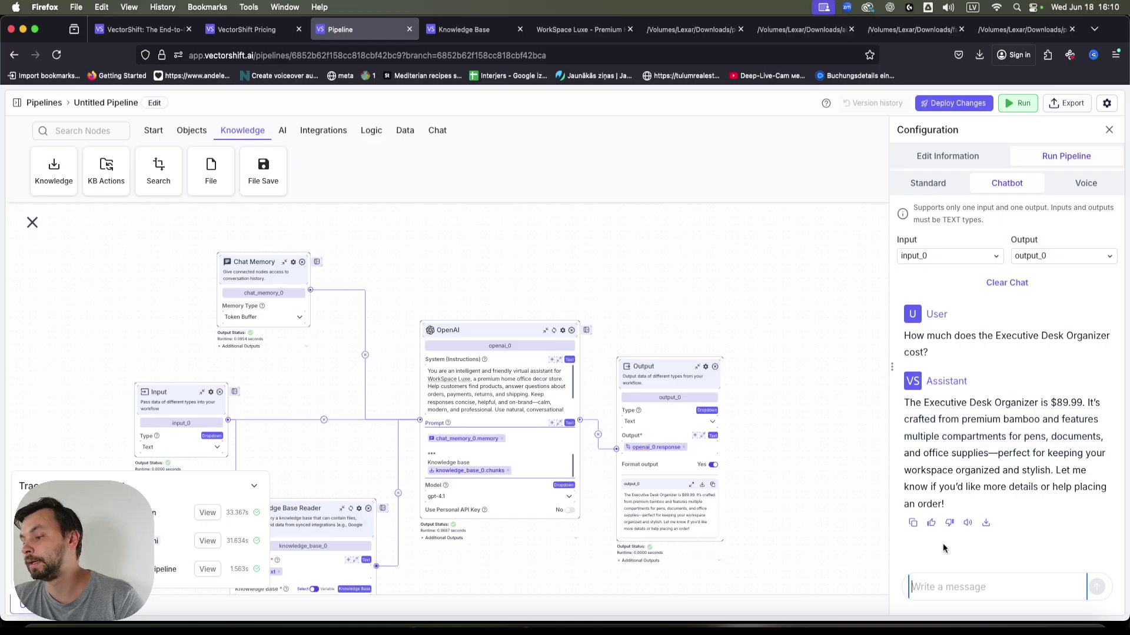
pyautogui.write('W')
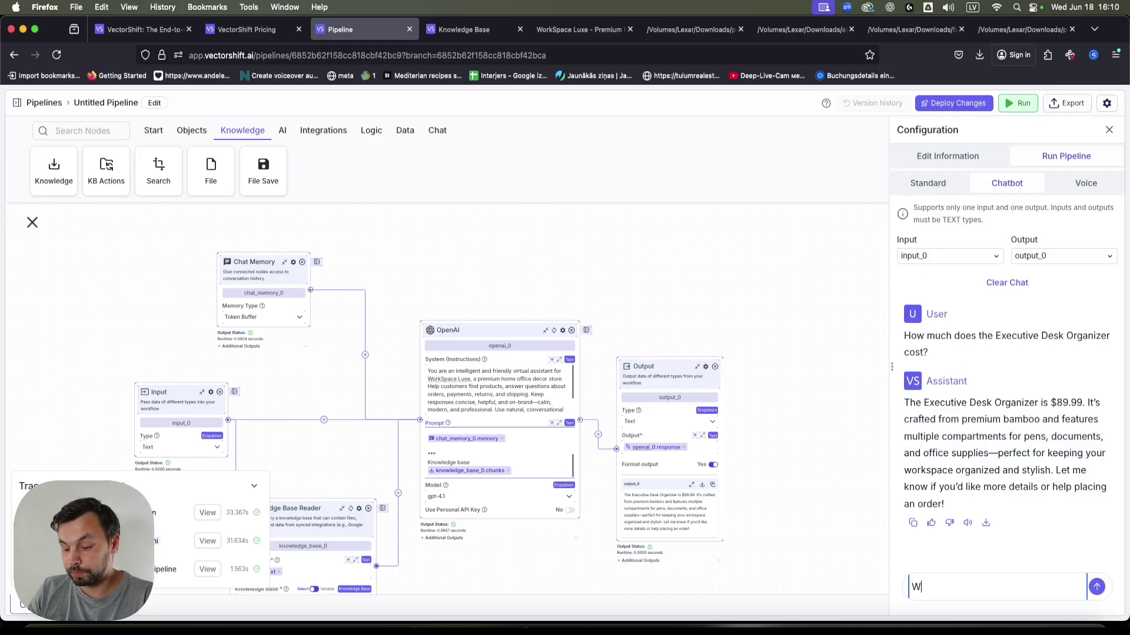
pyautogui.write('hat are the payment po')
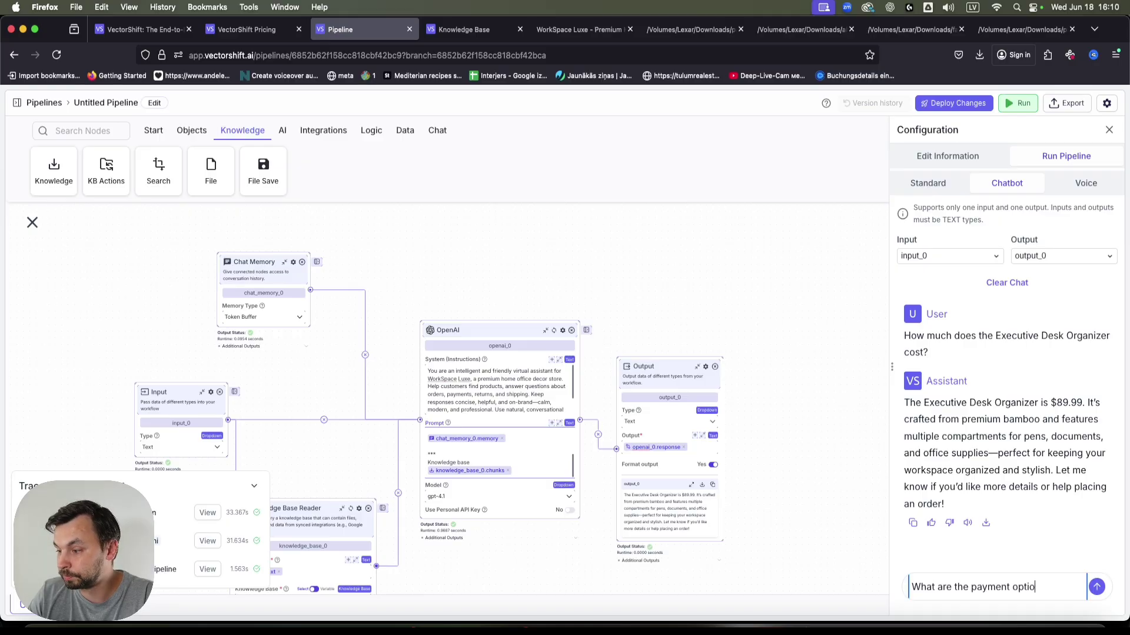
pyautogui.write('ptions?')
pyautogui.press('Return')
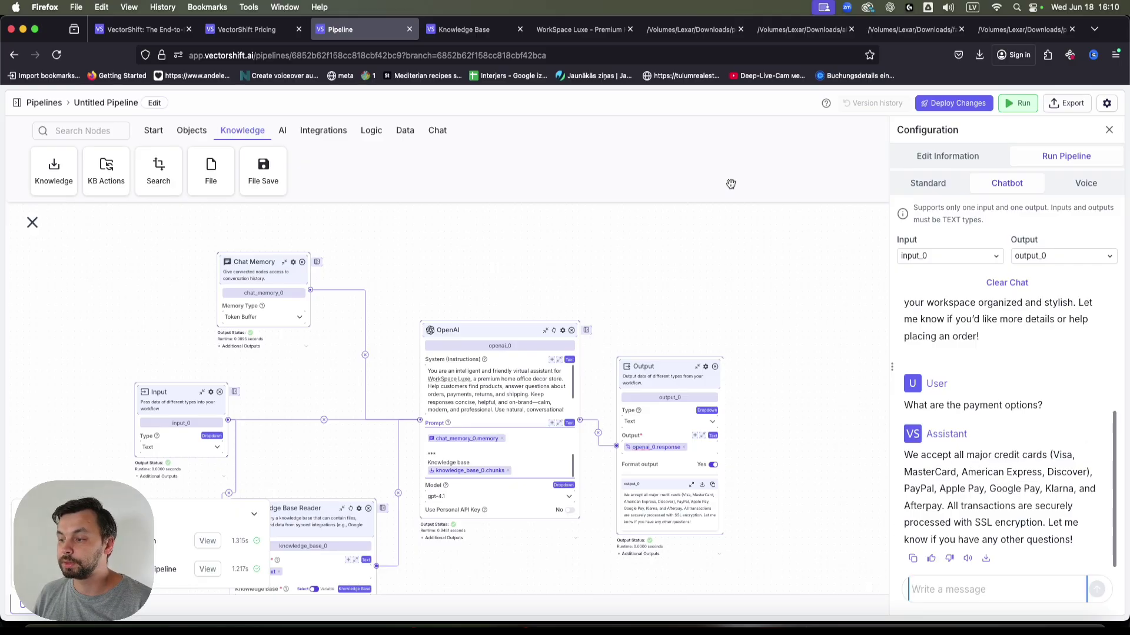
# - Check the chatbot's payment answer against the payment methods section in payment_and_shipping_kb.txt
pyautogui.click(802, 29)
pyautogui.click(694, 30)
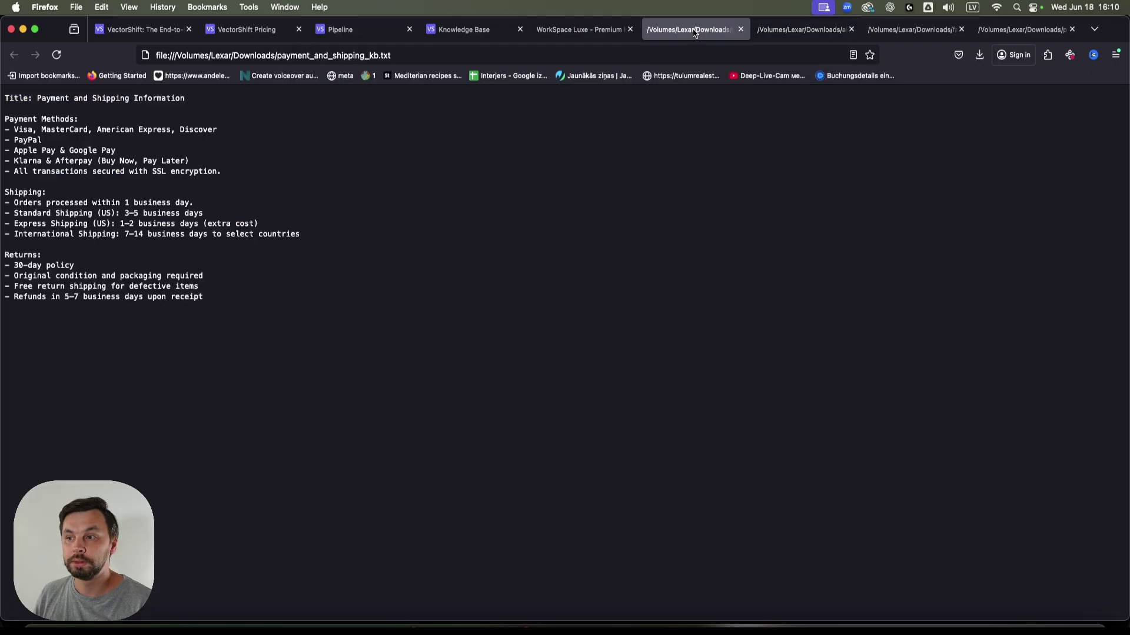
pyautogui.moveTo(5, 117); pyautogui.dragTo(239, 171)
pyautogui.click(67, 182)
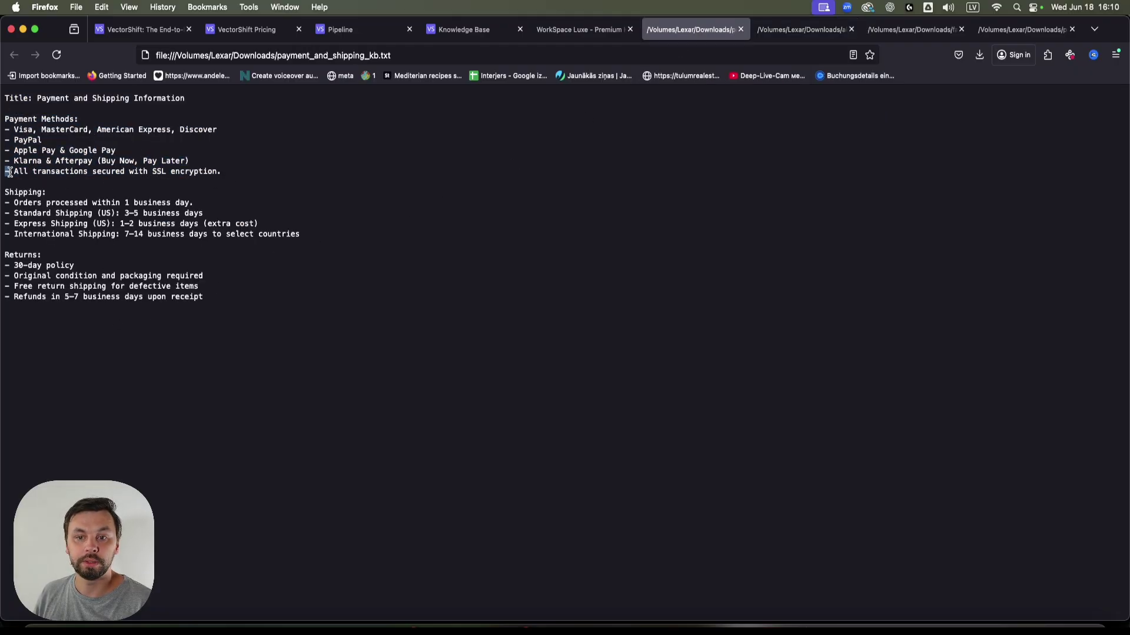
pyautogui.moveTo(8, 172); pyautogui.dragTo(251, 180)
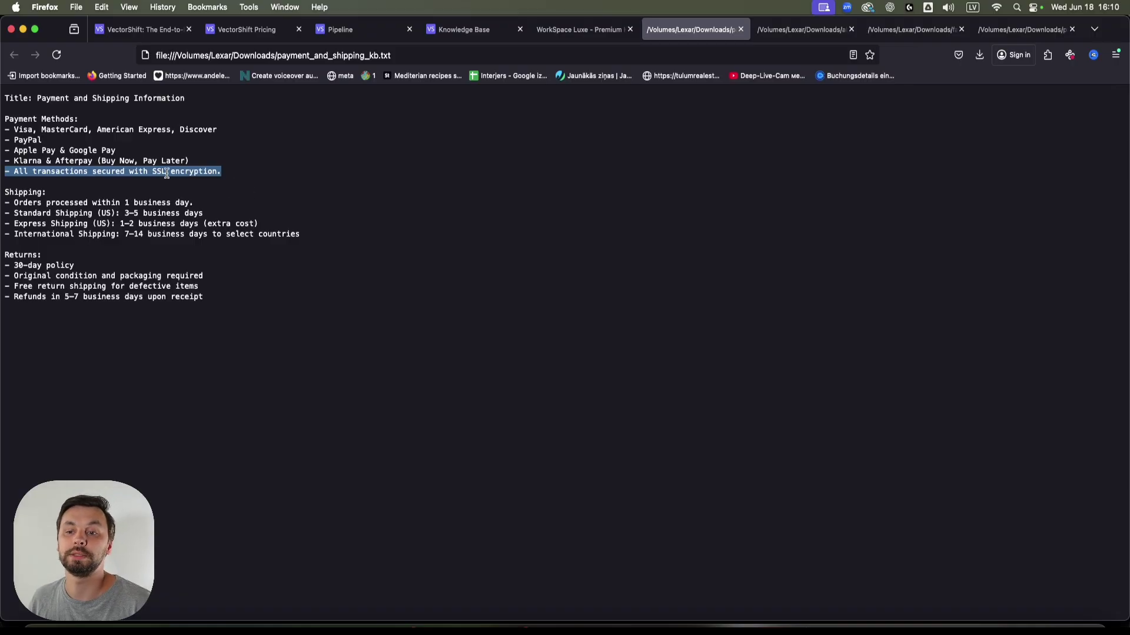
# - Ask the pipeline's chatbot "how long does the shipping take?" and open payment_and_shipping_kb.txt to check the answer
pyautogui.click(353, 29)
pyautogui.click(459, 30)
pyautogui.click(359, 30)
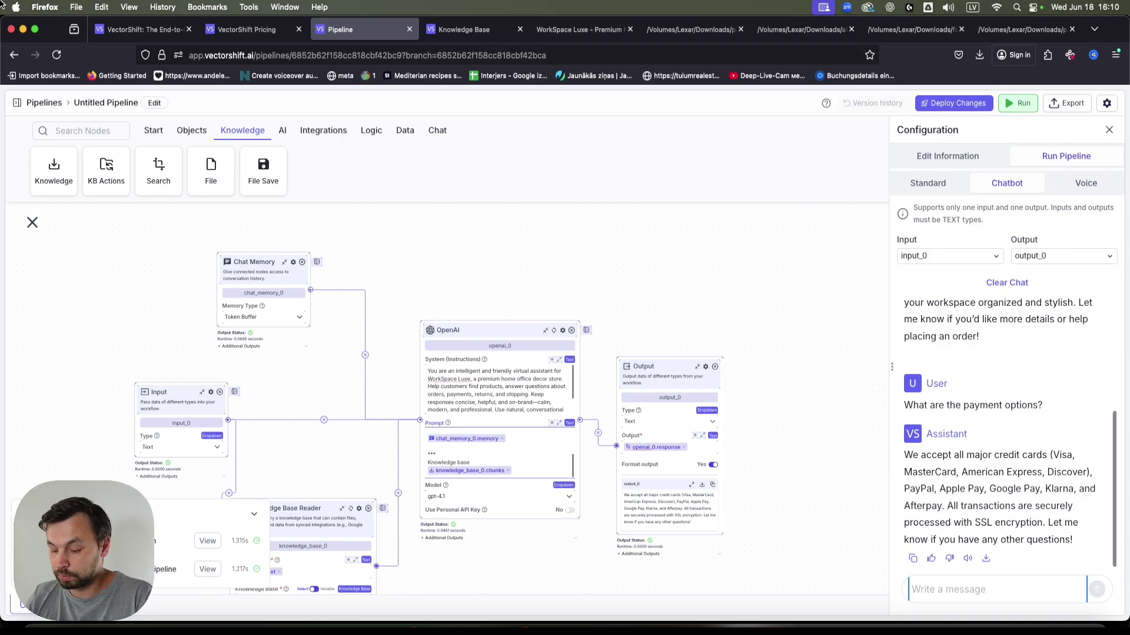
pyautogui.write('how long does the ship')
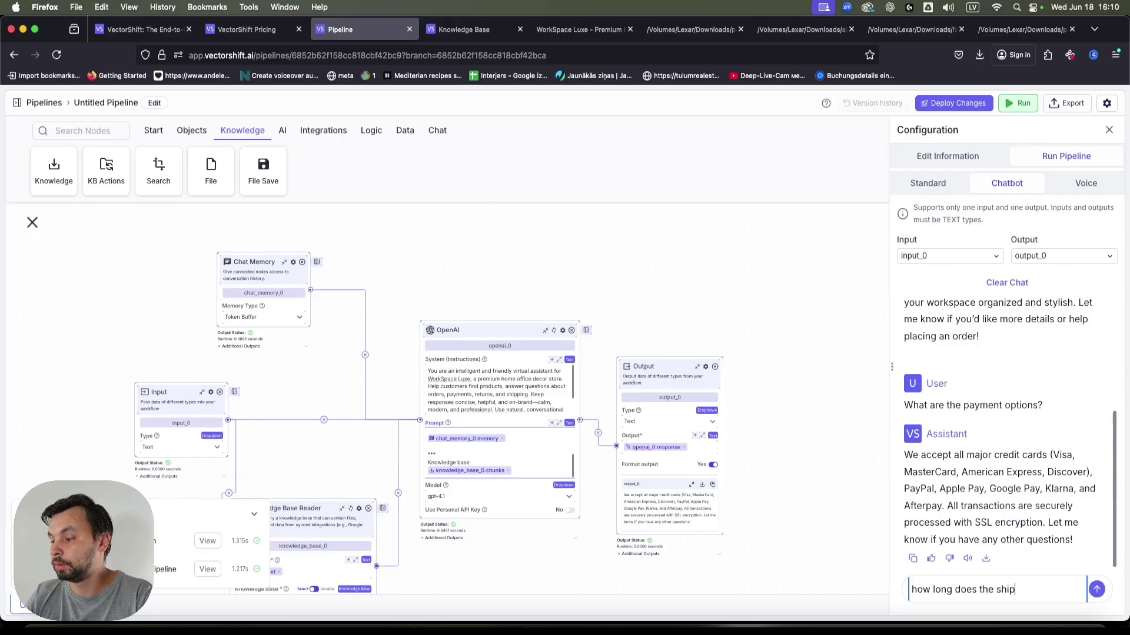
pyautogui.press('Return')
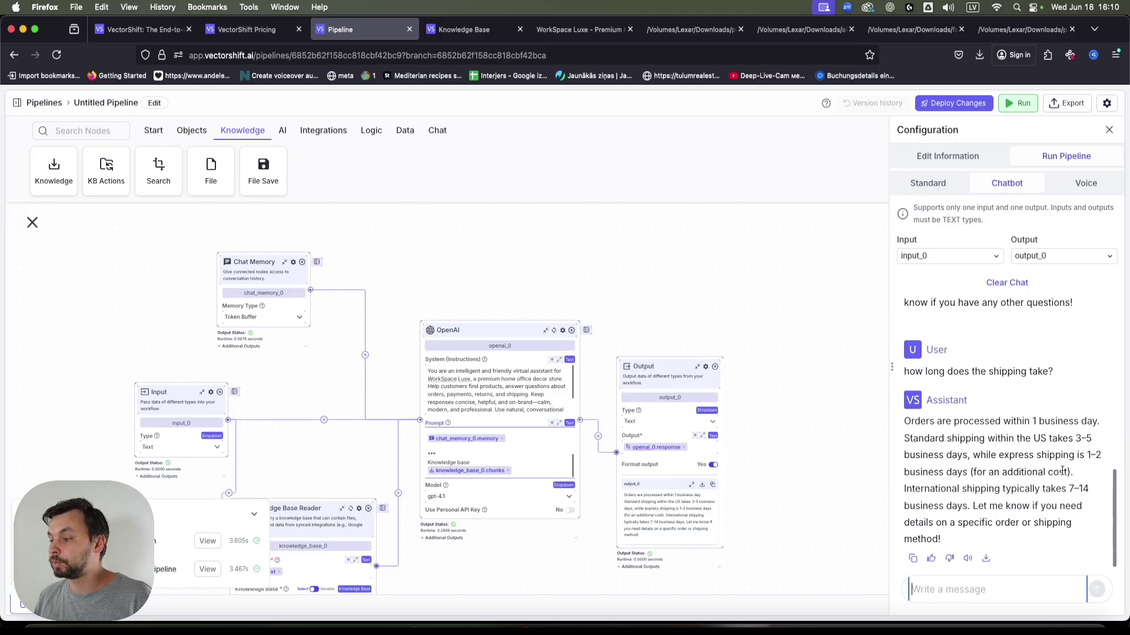
pyautogui.click(690, 29)
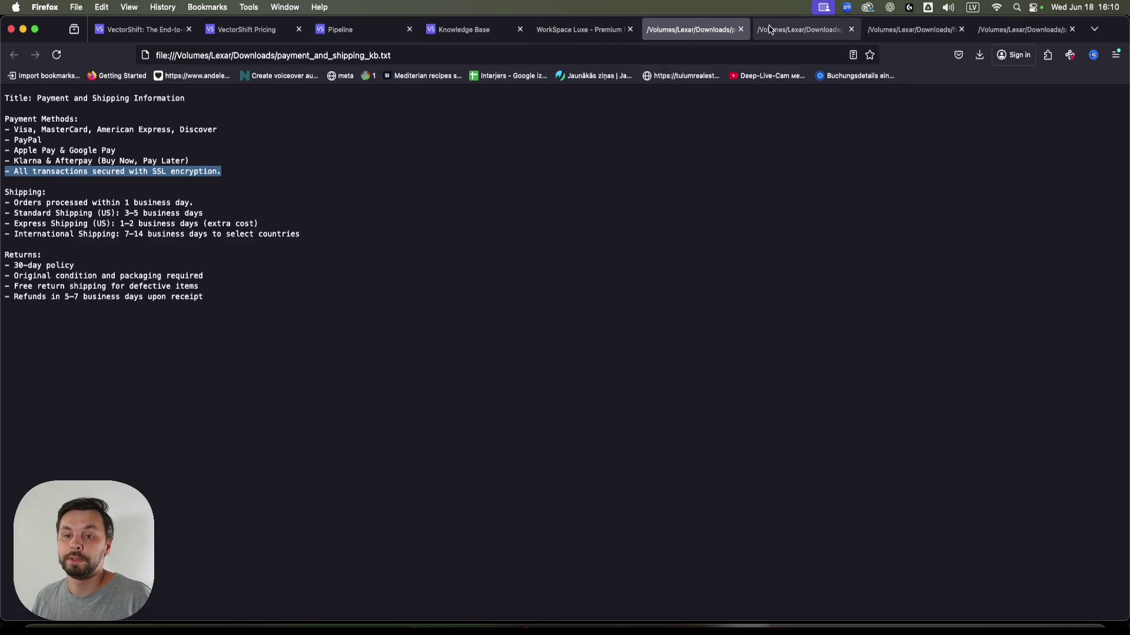
# - Compare the processing, standard and express shipping times in payment_and_shipping_kb.txt with the pipeline chatbot's shipping answer
pyautogui.moveTo(27, 202); pyautogui.dragTo(194, 202)
pyautogui.moveTo(37, 213); pyautogui.dragTo(203, 216)
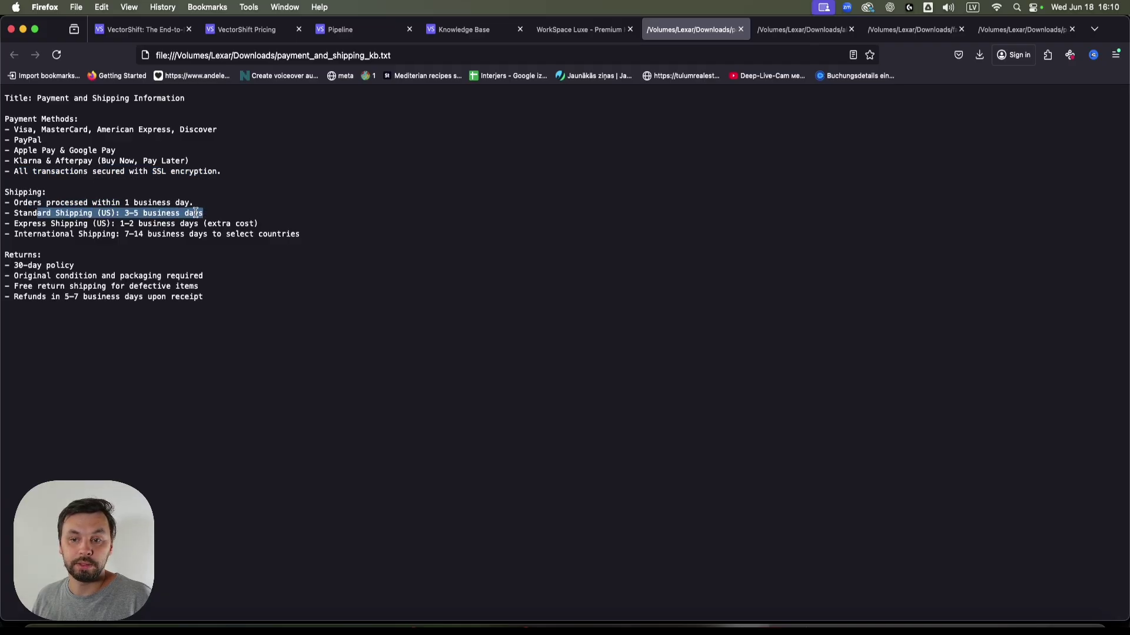
pyautogui.moveTo(37, 224); pyautogui.dragTo(244, 224)
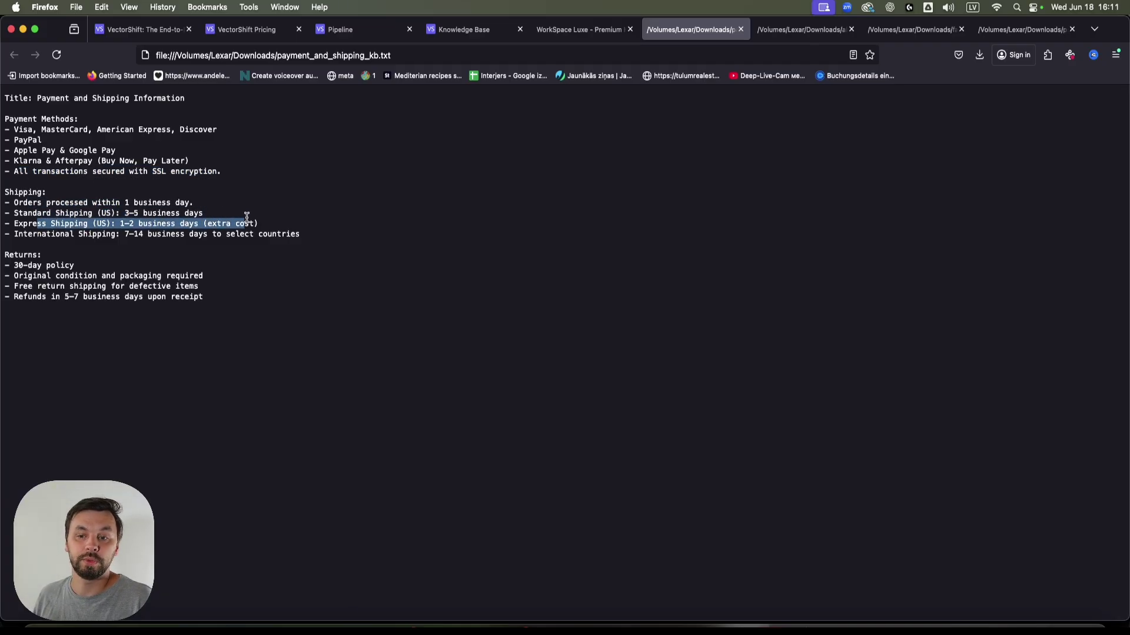
pyautogui.click(570, 30)
pyautogui.click(464, 29)
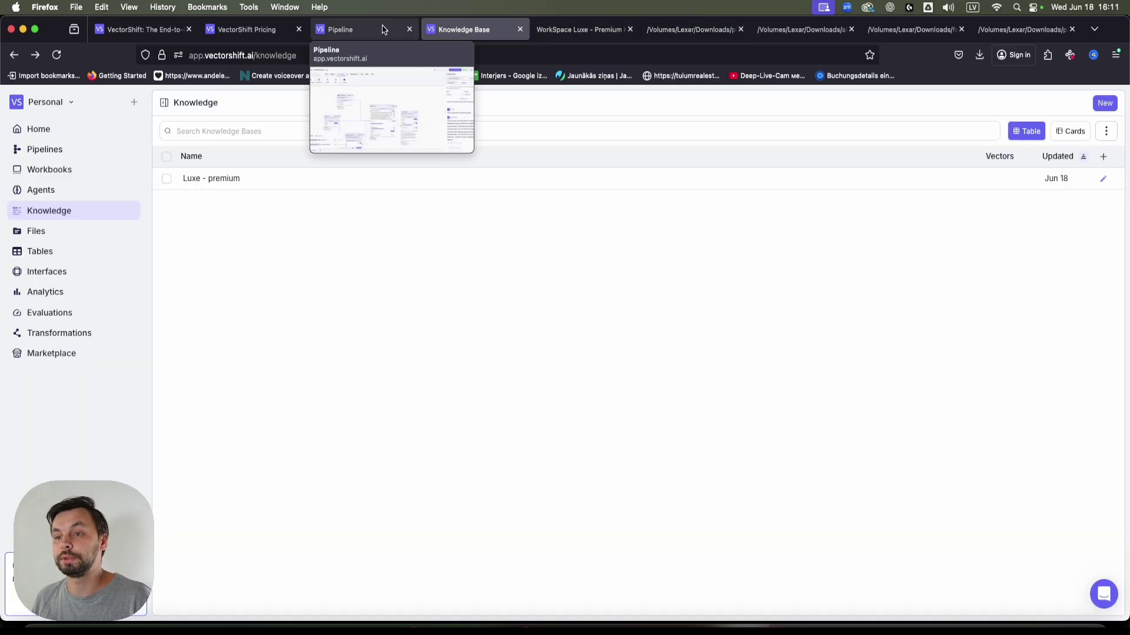
pyautogui.click(344, 30)
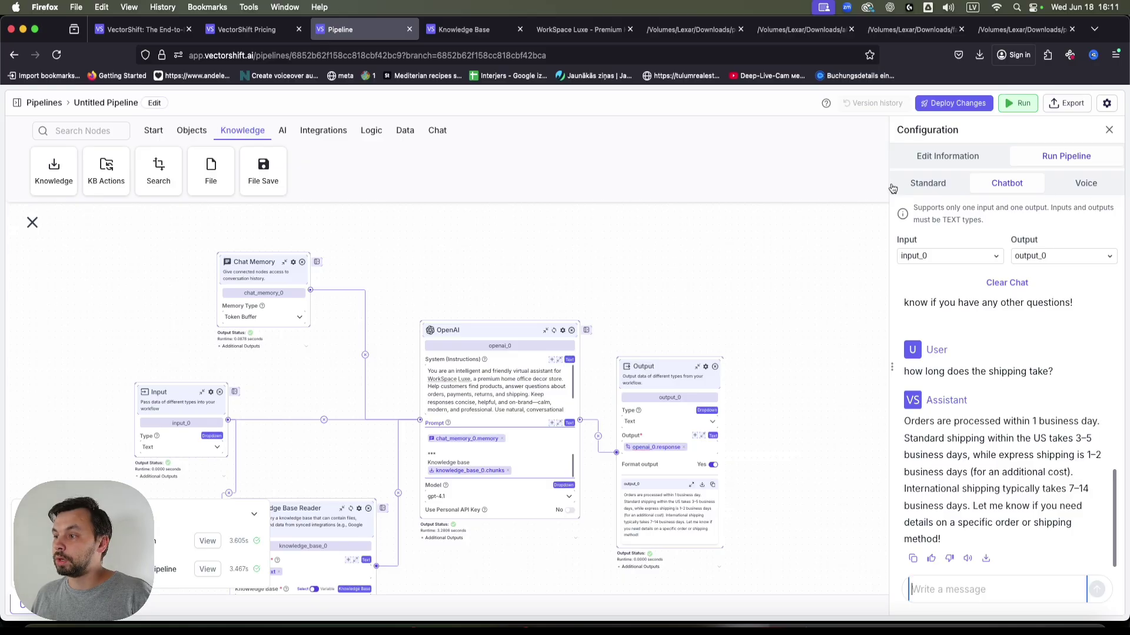
# - Deploy the pipeline changes as patch version v0.0.1 without a description
pyautogui.scroll(1, 1038, 438)
pyautogui.scroll(-1, 1039, 439)
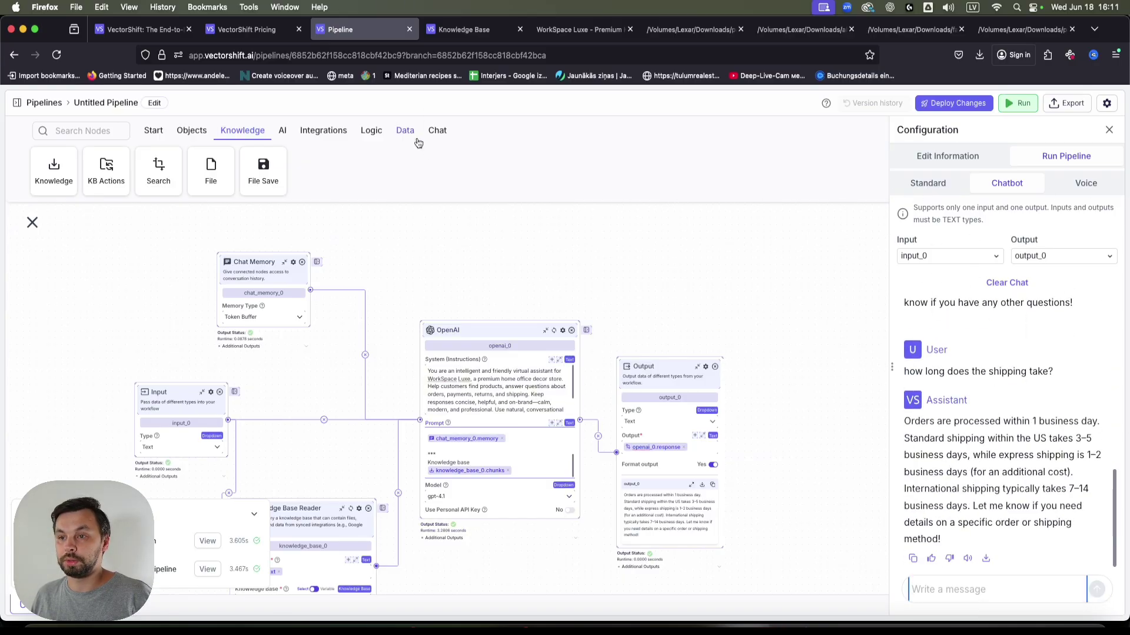
pyautogui.click(978, 108)
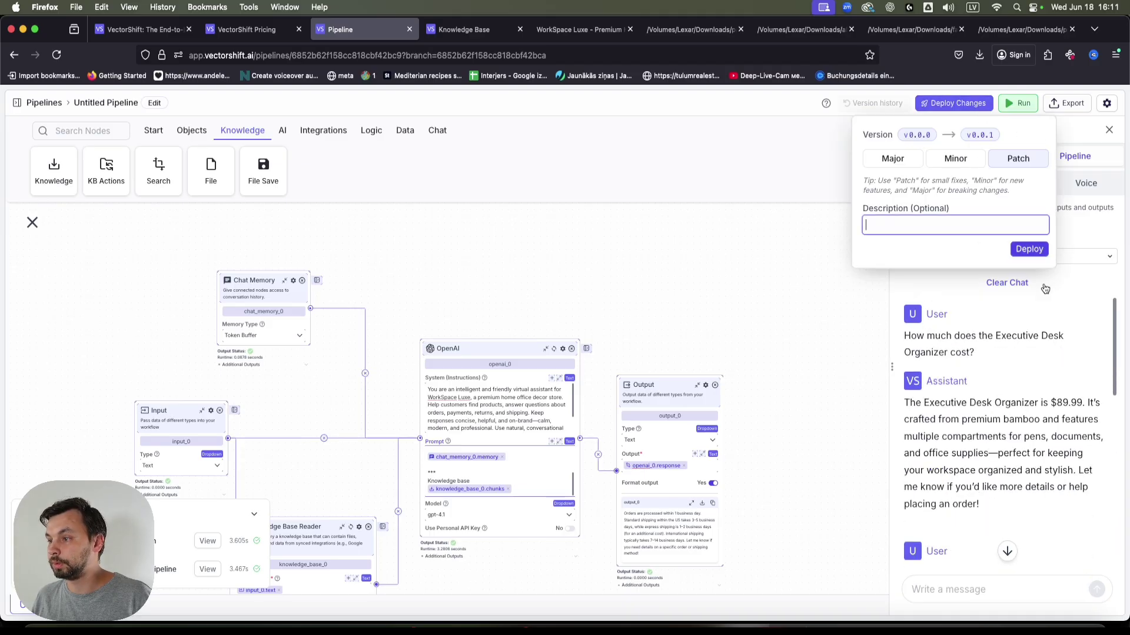
pyautogui.click(1030, 250)
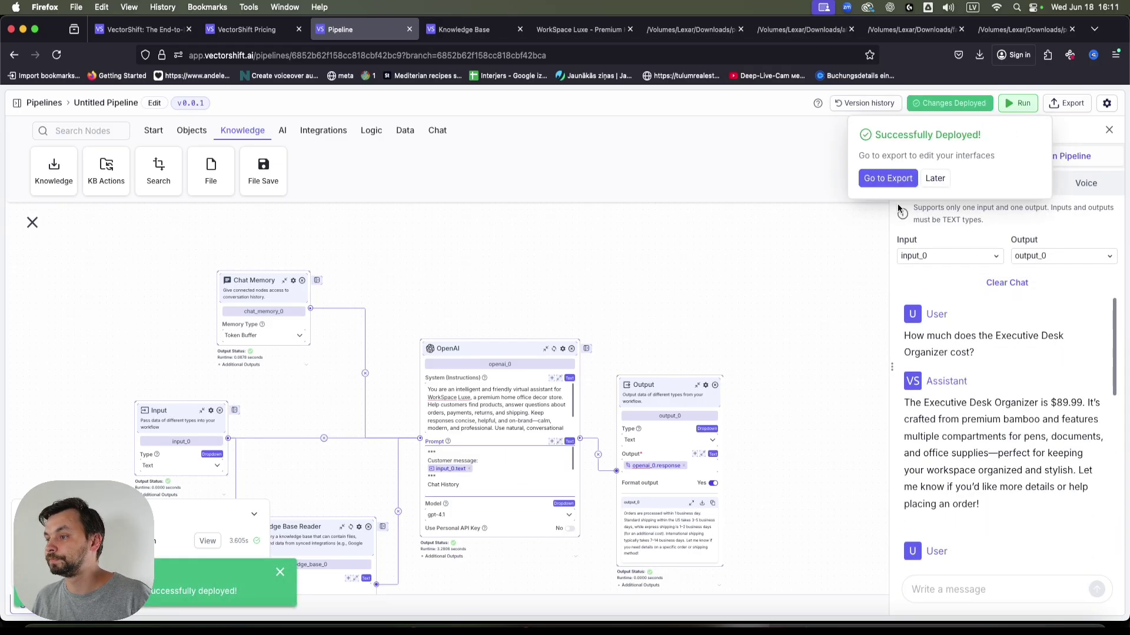
# - Open the existing interface named "chatbot" from the Chatbots list
pyautogui.click(17, 103)
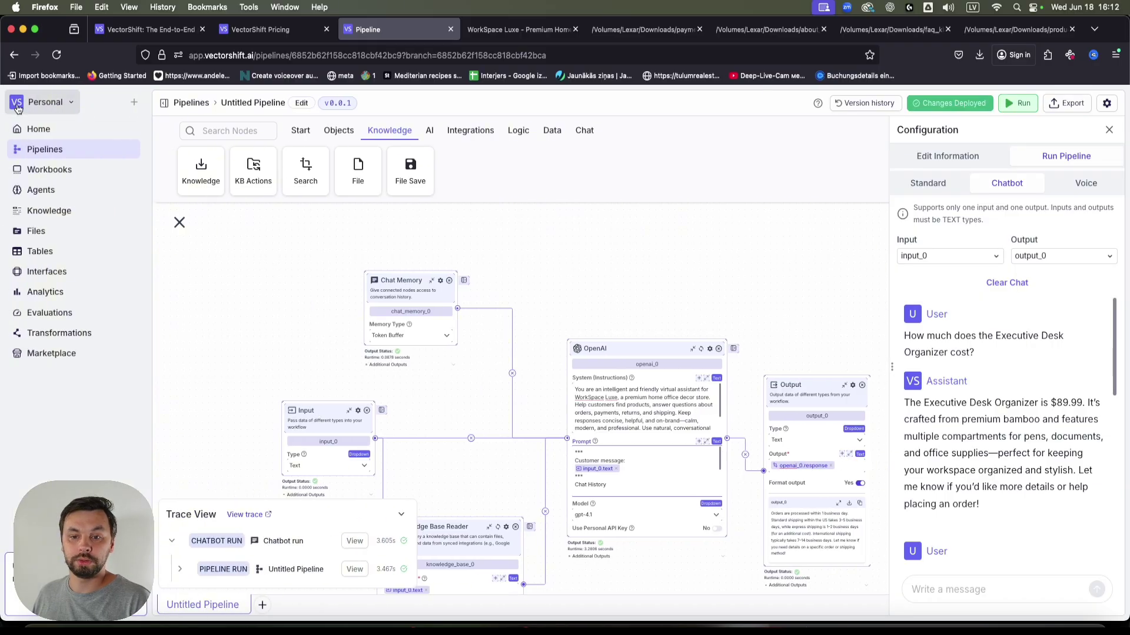
pyautogui.click(42, 272)
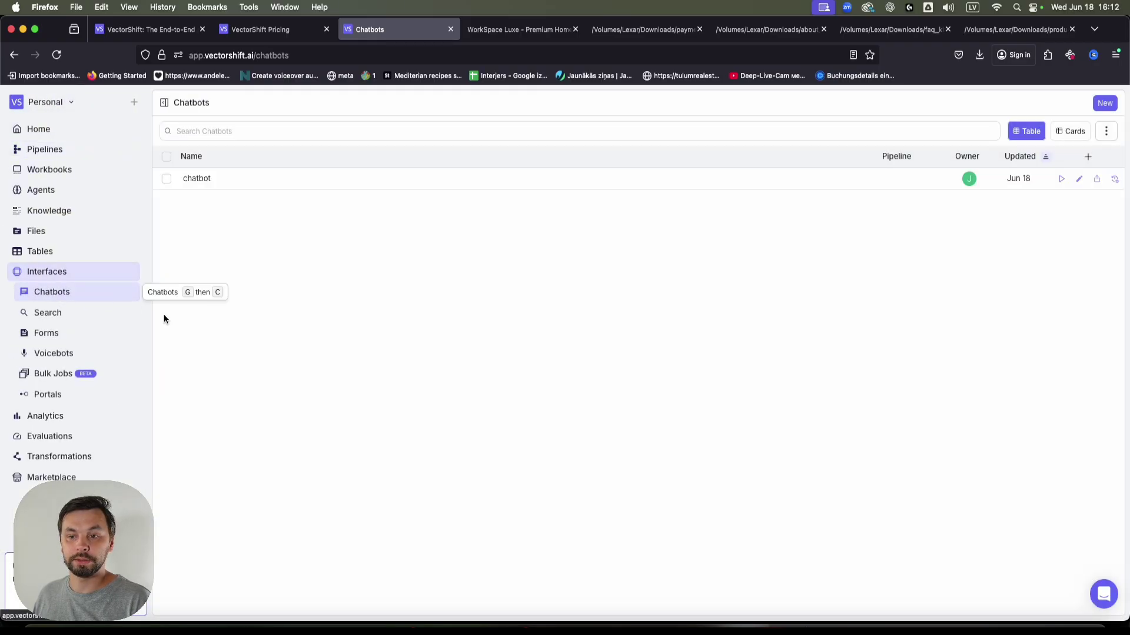
pyautogui.click(237, 180)
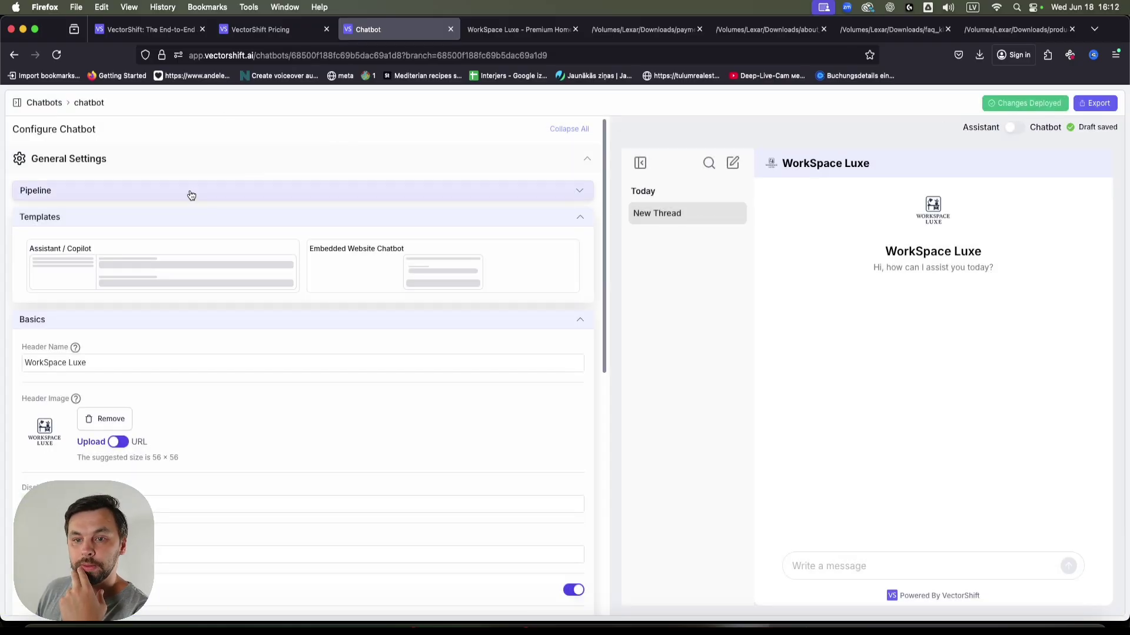
# - Review the chatbot's general settings, including its basics and the pipeline, input and output selection
pyautogui.scroll(-4, 239, 437)
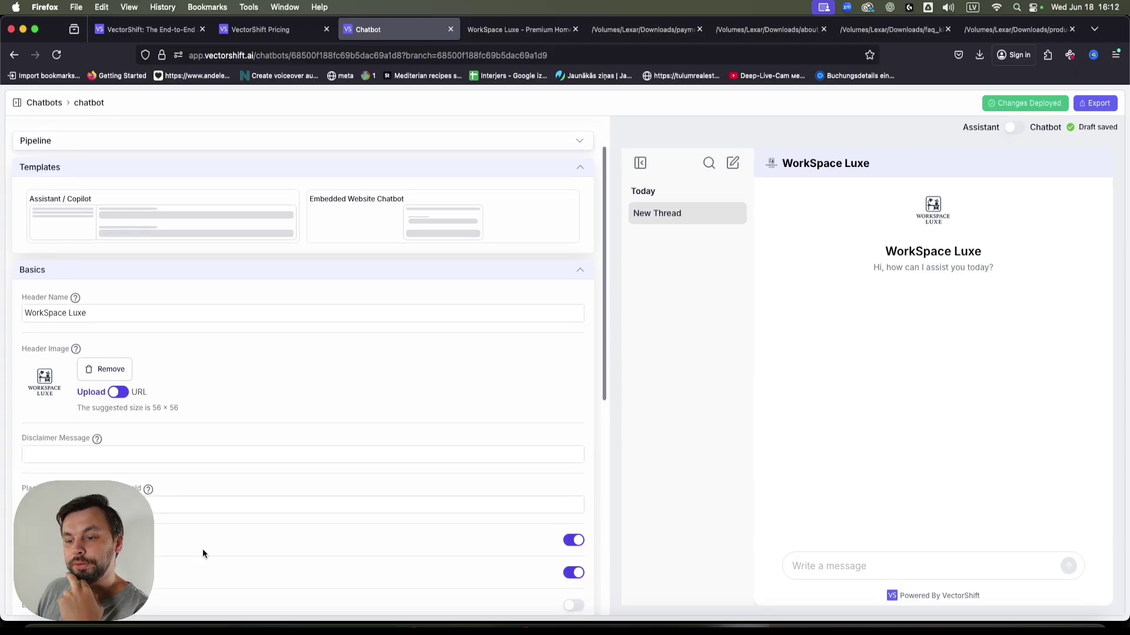
pyautogui.scroll(4, 357, 361)
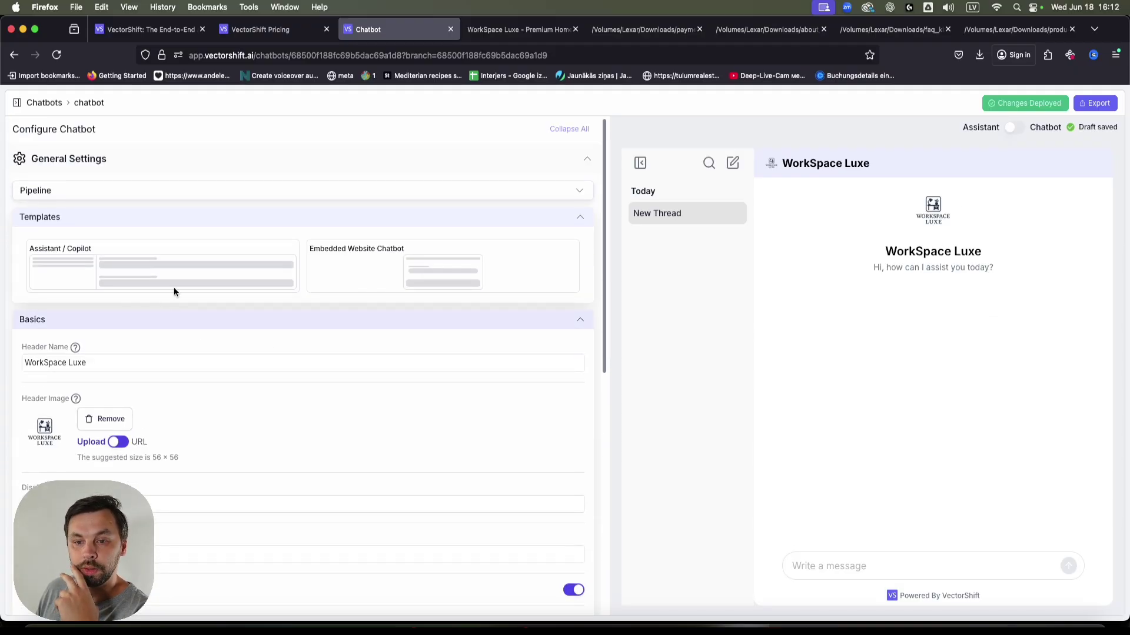
pyautogui.click(67, 160)
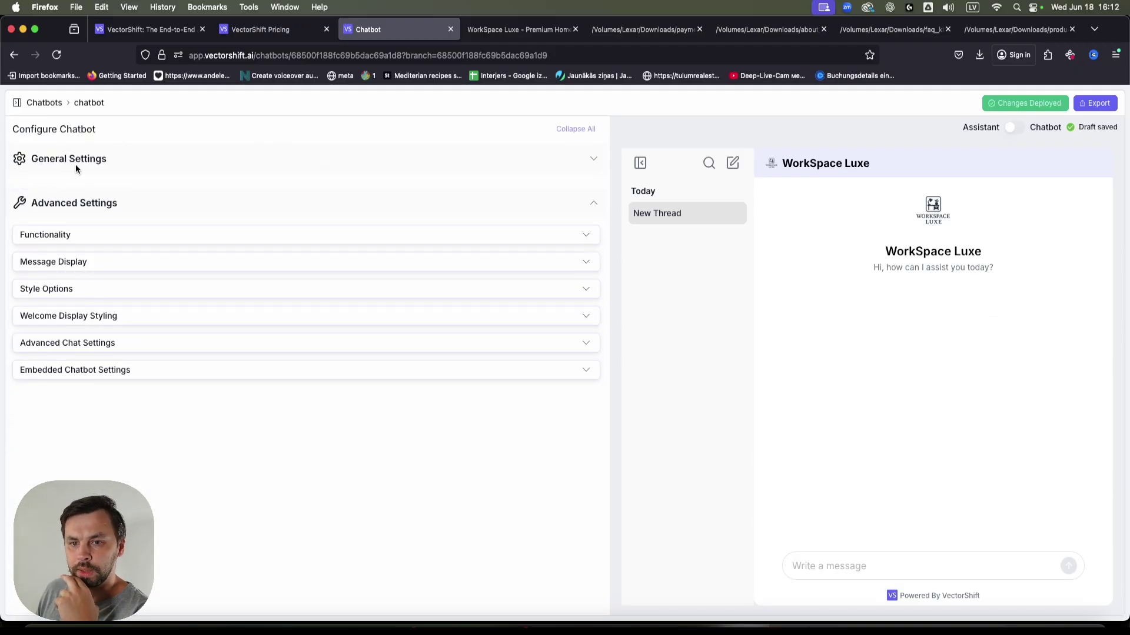
pyautogui.click(76, 164)
pyautogui.click(81, 191)
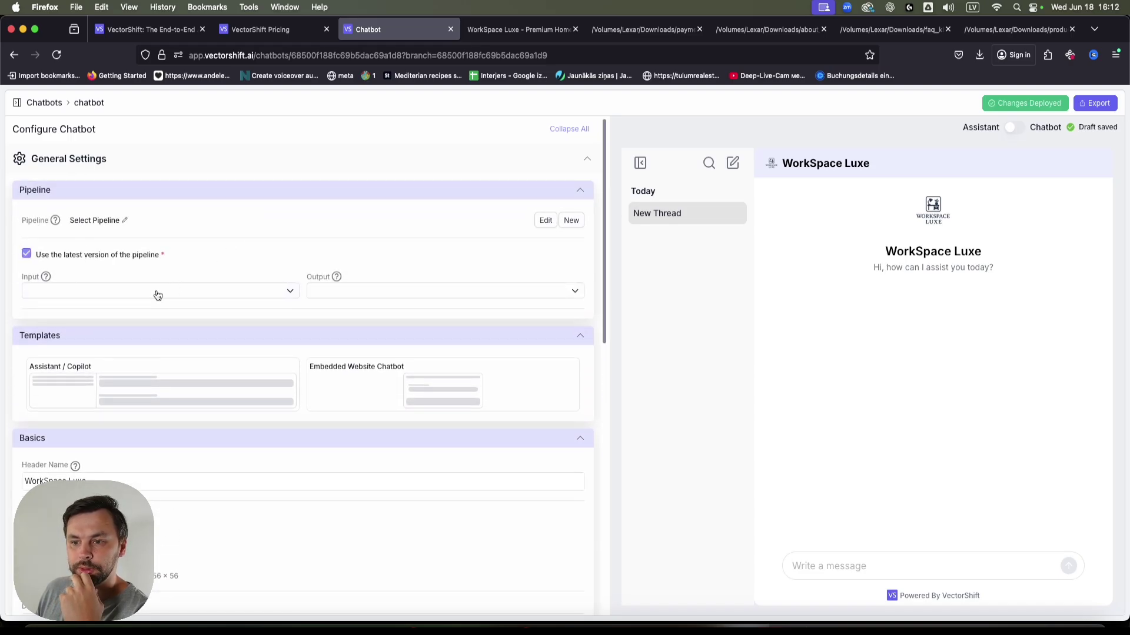
pyautogui.click(156, 193)
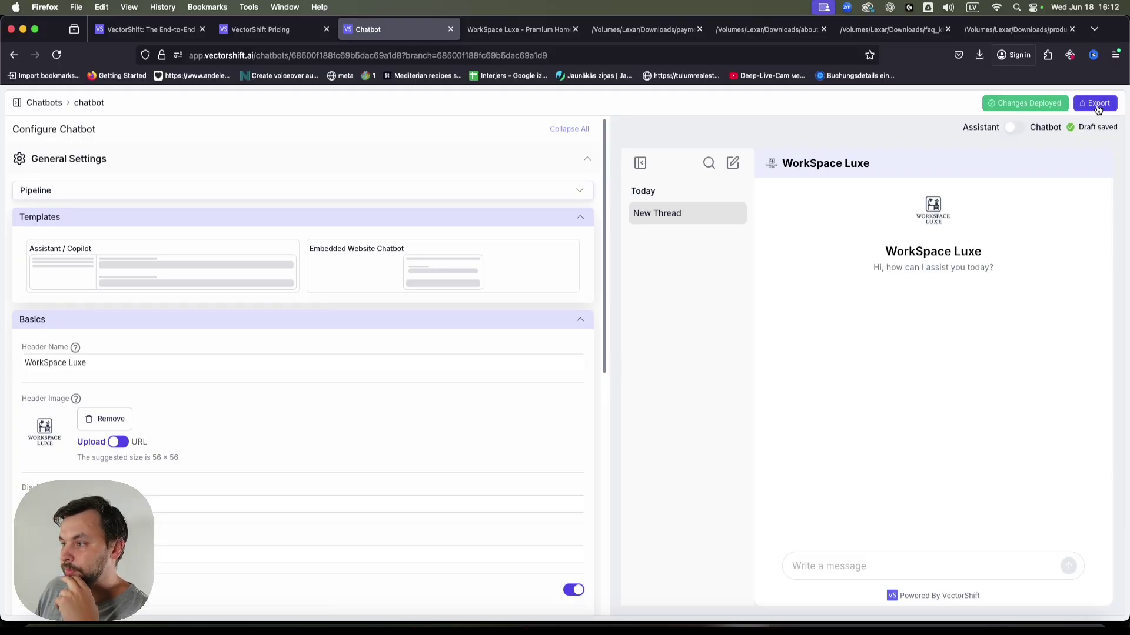
# - Look through the chatbot's message, style and welcome display options
pyautogui.scroll(-10, 186, 369)
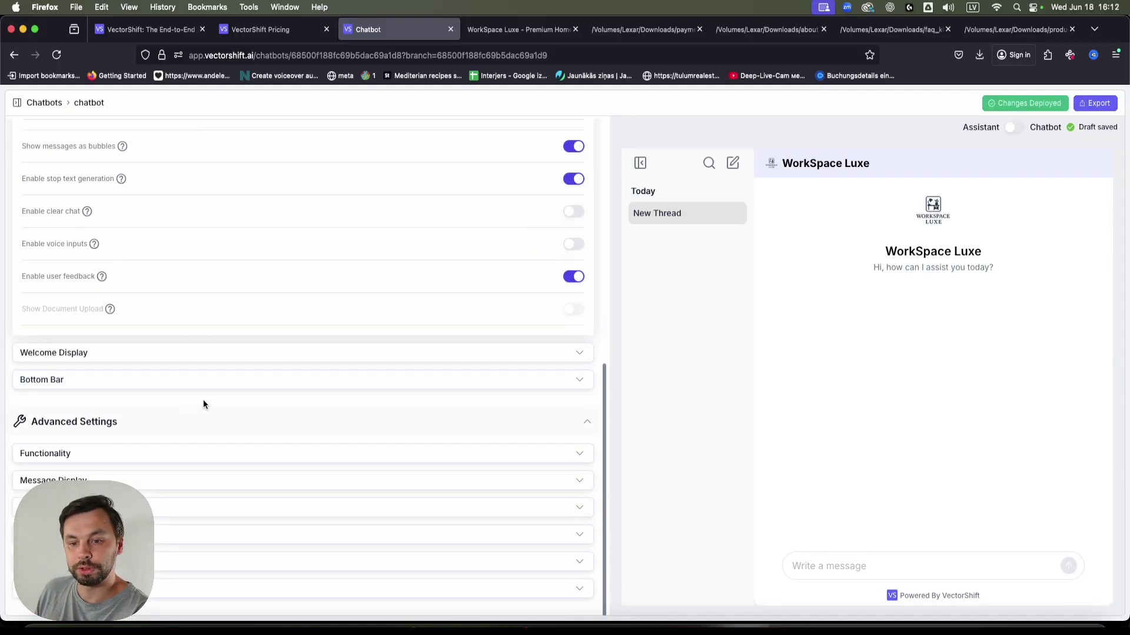
pyautogui.scroll(15, 265, 333)
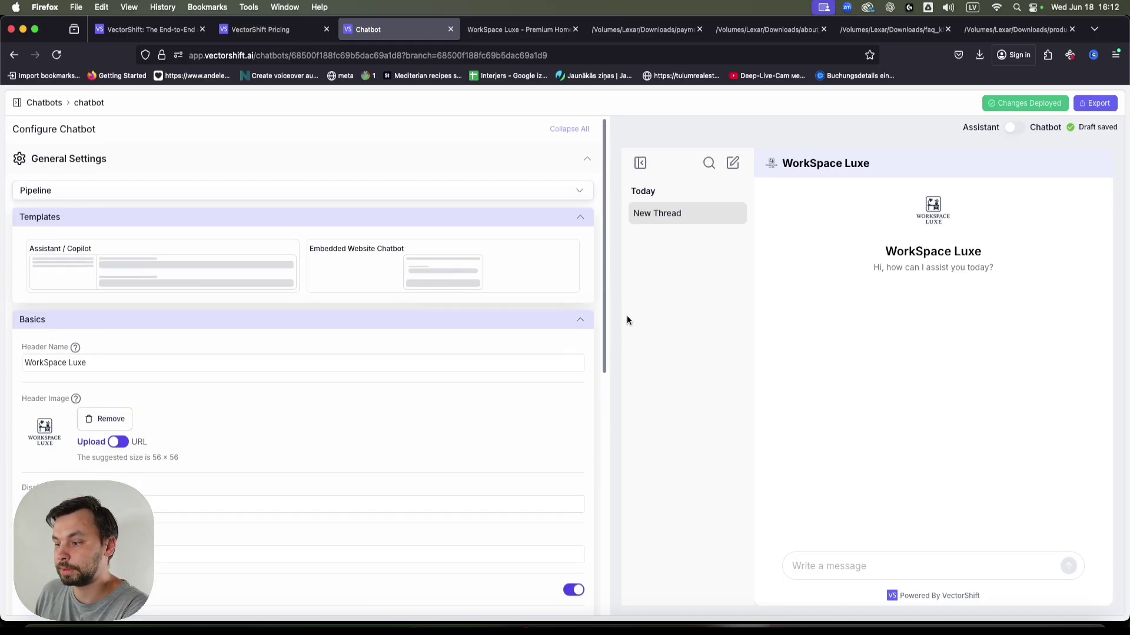
pyautogui.scroll(-10, 256, 388)
pyautogui.click(117, 507)
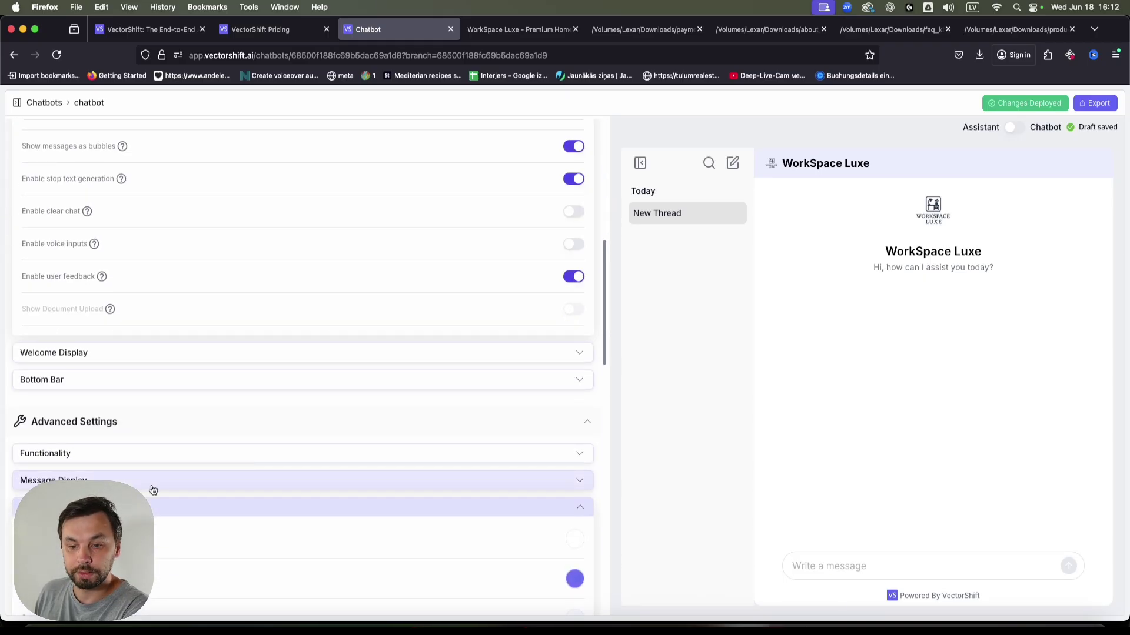
pyautogui.scroll(-5, 245, 492)
pyautogui.scroll(8, 245, 492)
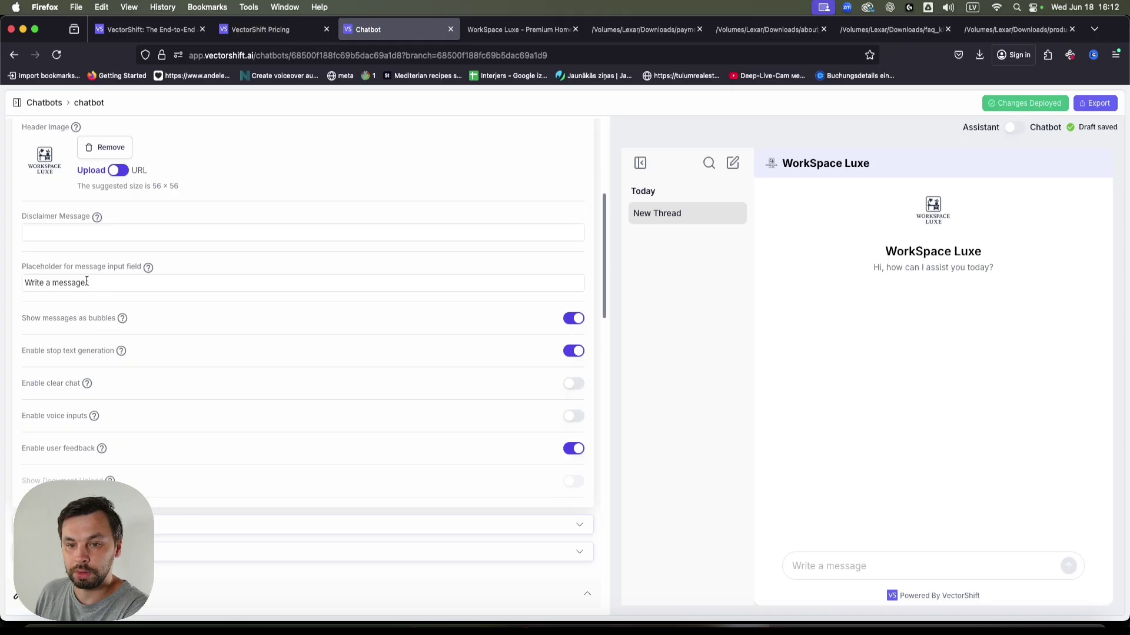
pyautogui.scroll(-4, 197, 500)
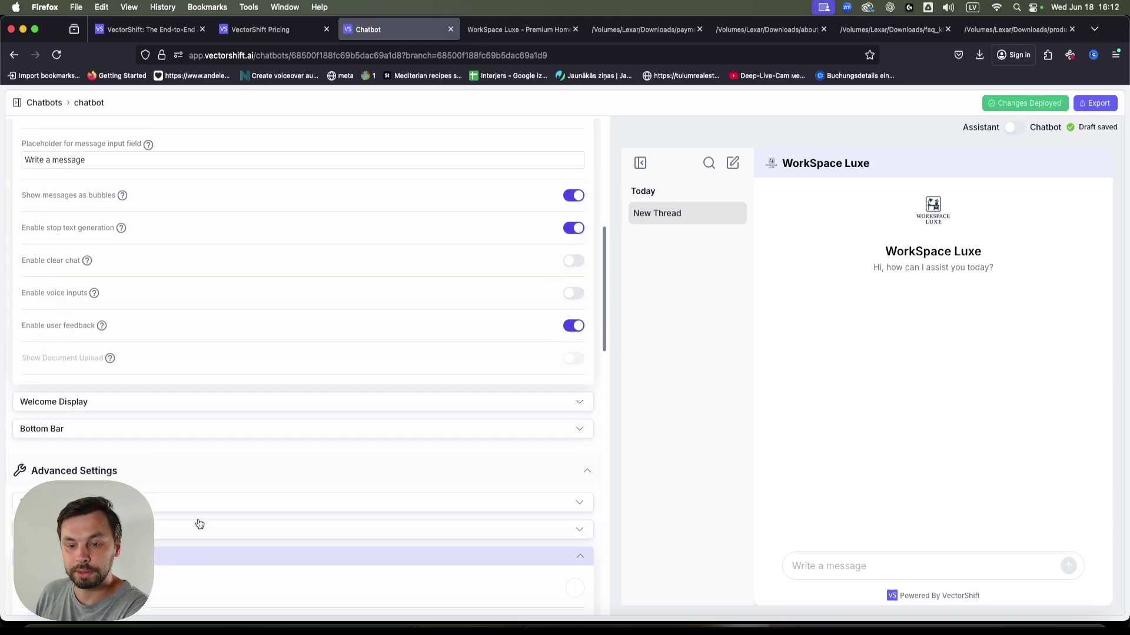
pyautogui.click(124, 390)
pyautogui.scroll(-5, 161, 535)
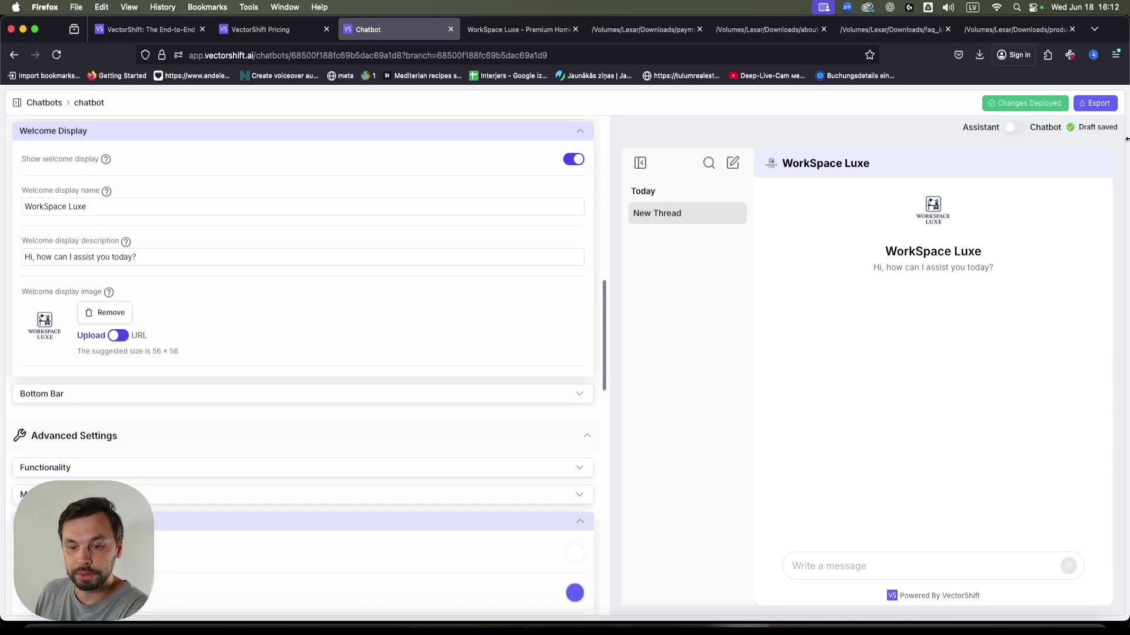
# - Open the chatbot's export options and select the script snippet for embedding it in a website
pyautogui.click(1100, 109)
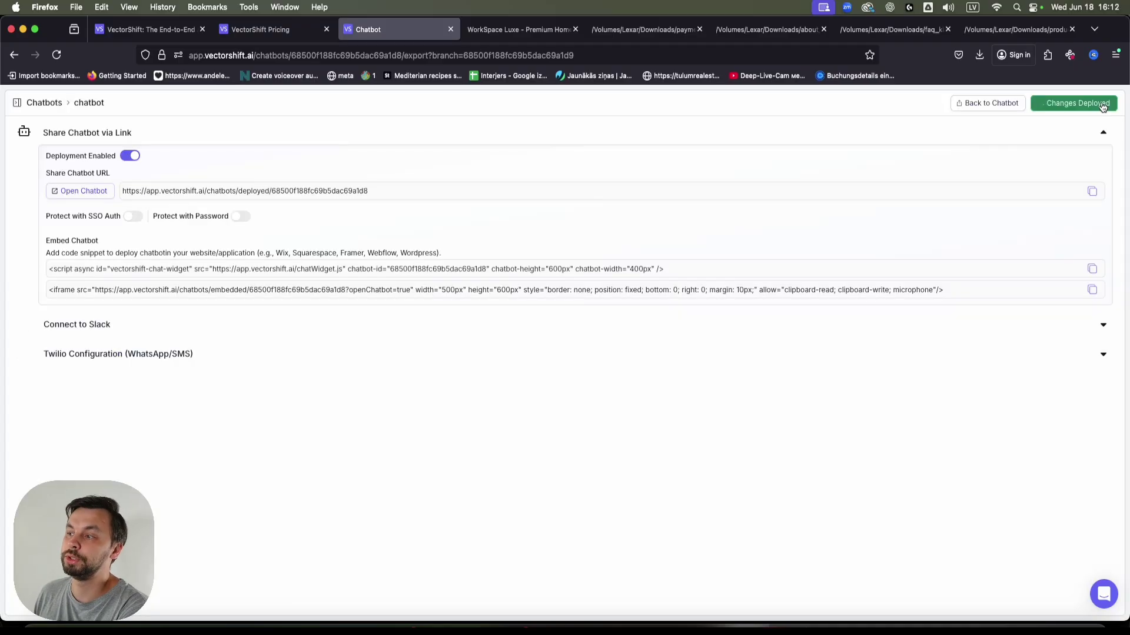
pyautogui.click(664, 269)
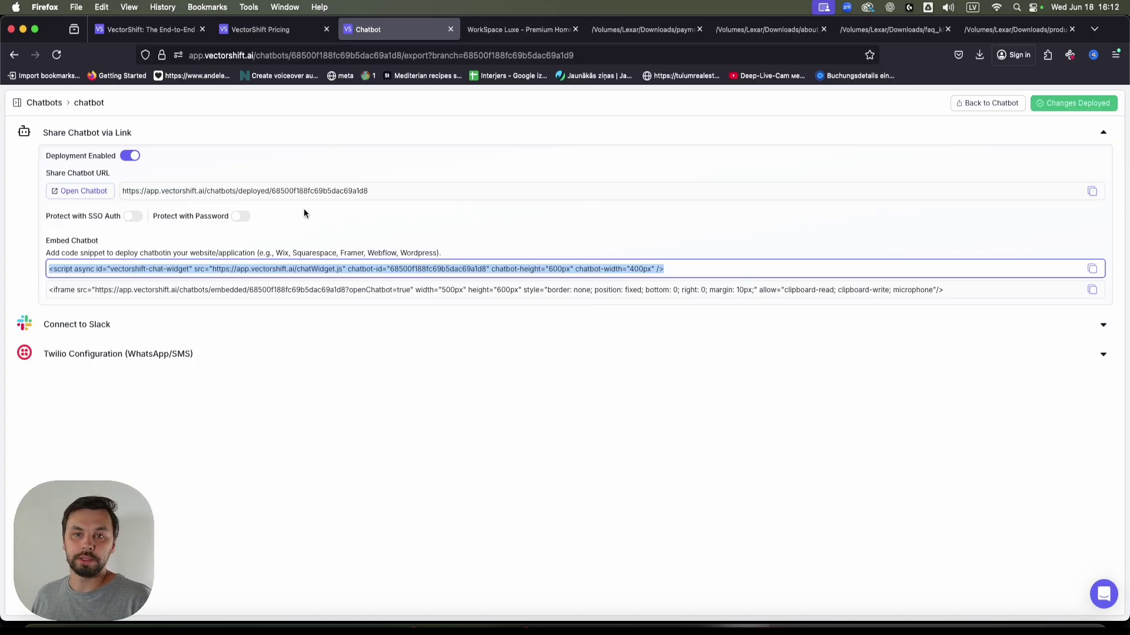
# - Reload the WorkSpace Luxe store page and open its embedded chat widget, ready for entering a message
pyautogui.click(509, 33)
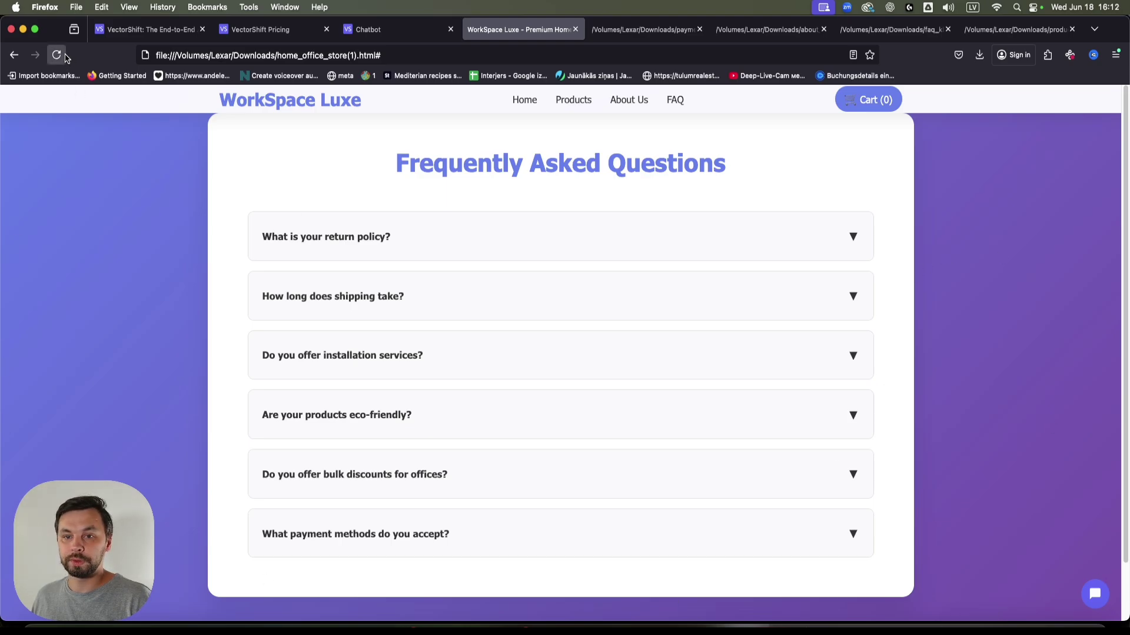
pyautogui.press('super+r')
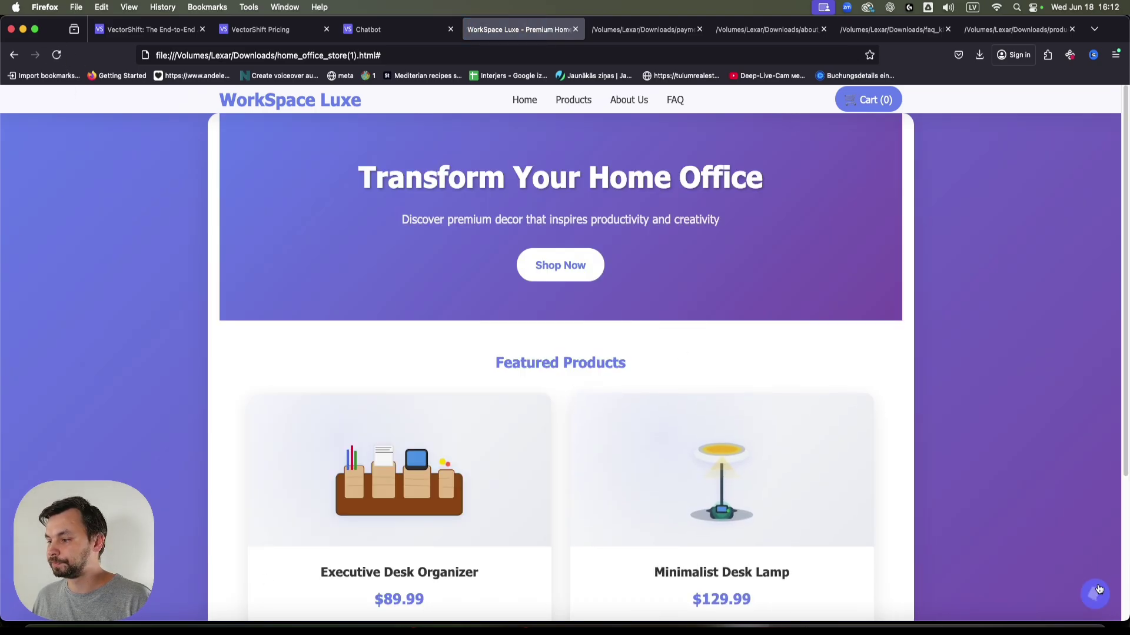
pyautogui.click(1094, 594)
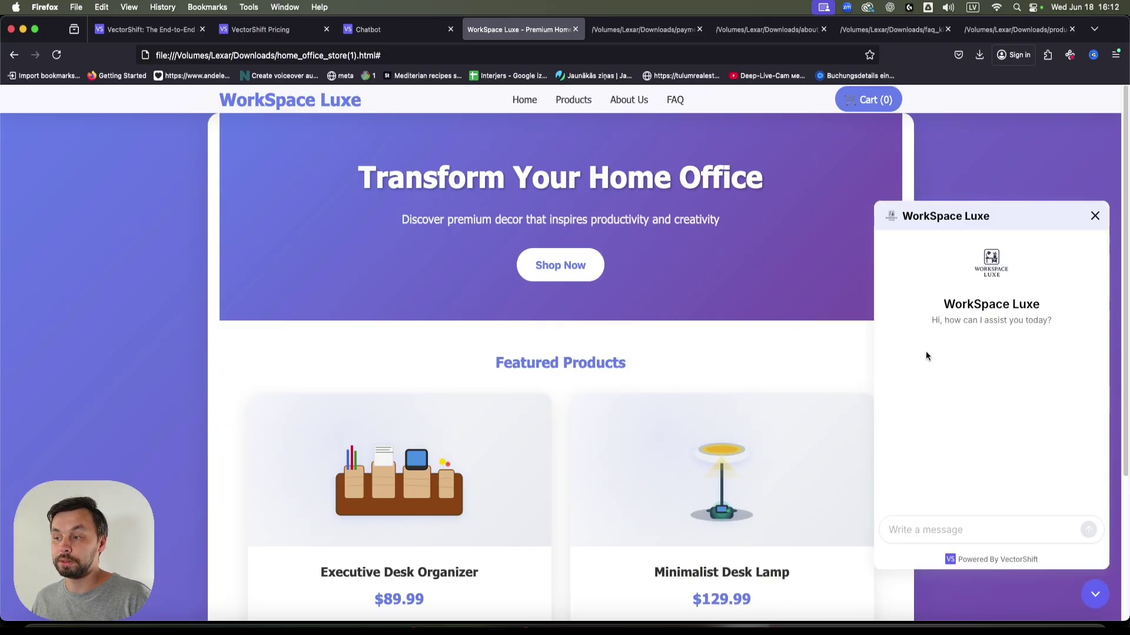
pyautogui.click(915, 527)
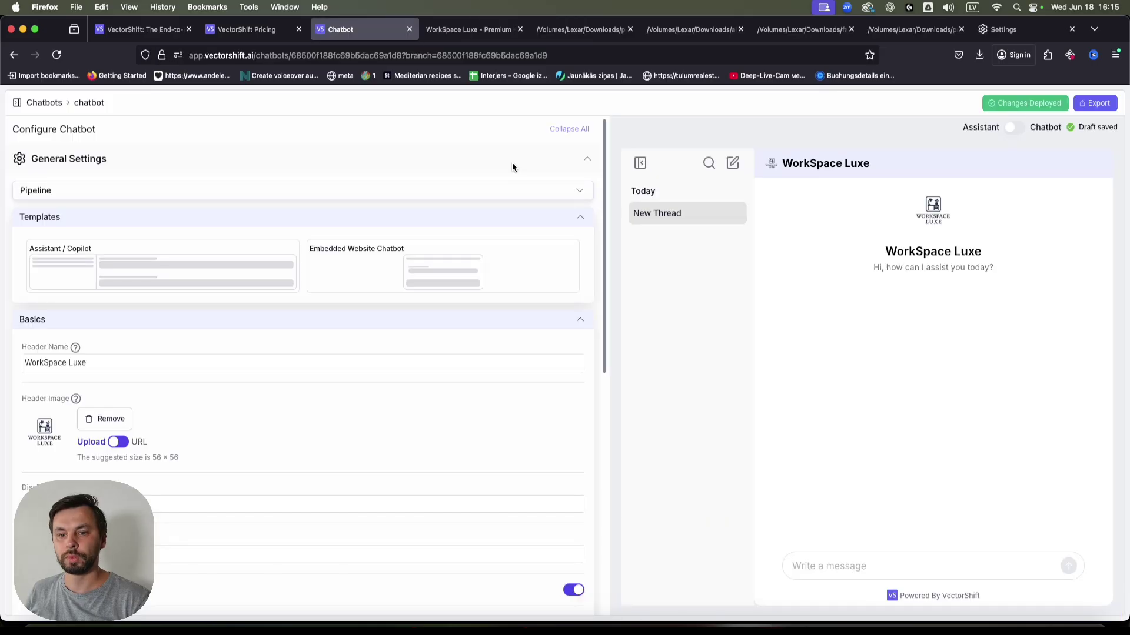